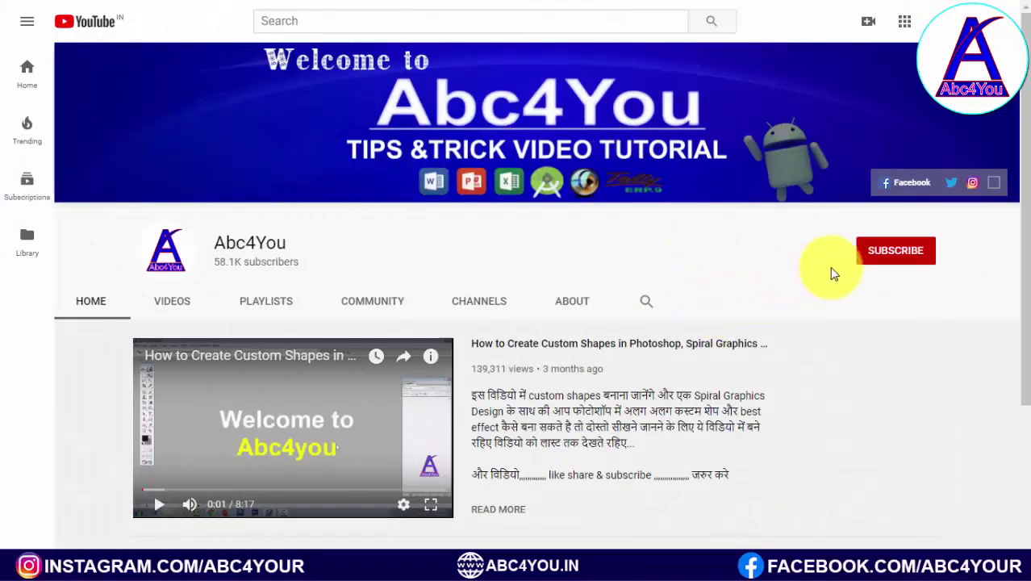
Step: Subscribe to the Abc4You channel with notifications set to All new uploads
left_click(881, 254)
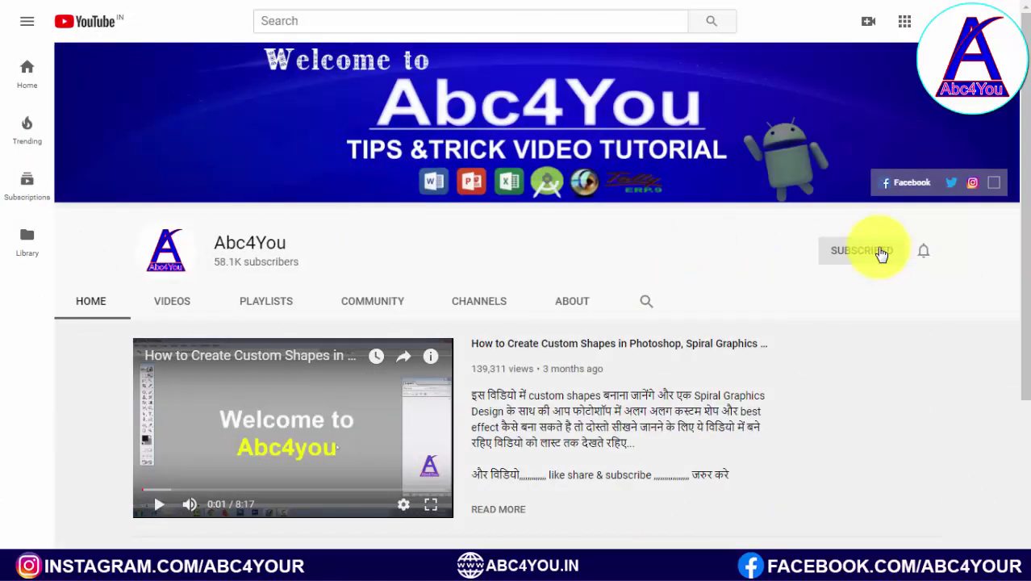
left_click(928, 252)
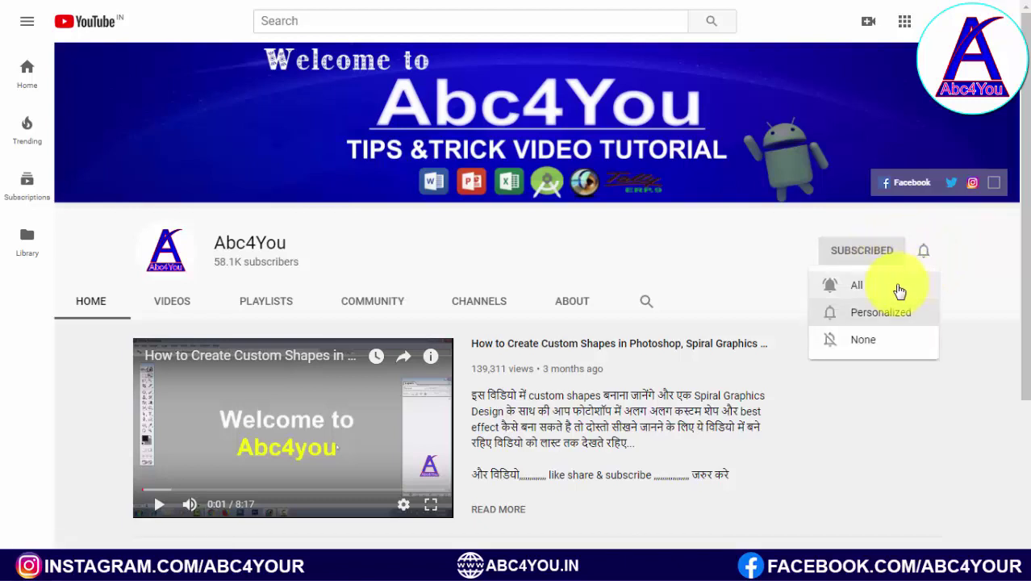
left_click(865, 292)
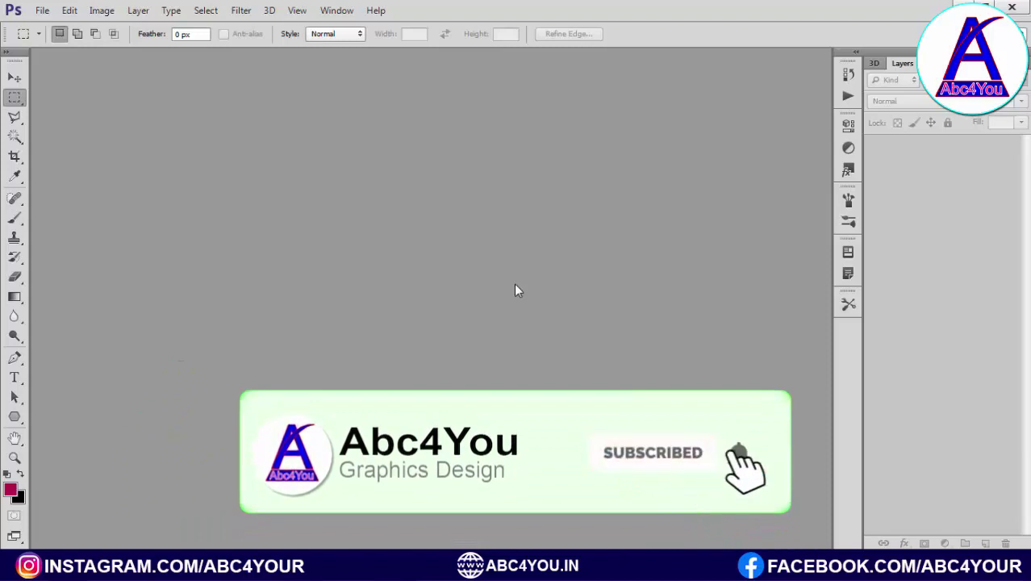
Step: Create a white 1366 × 1366 px, 300 ppi document and fit it on screen
key("ctrl+n")
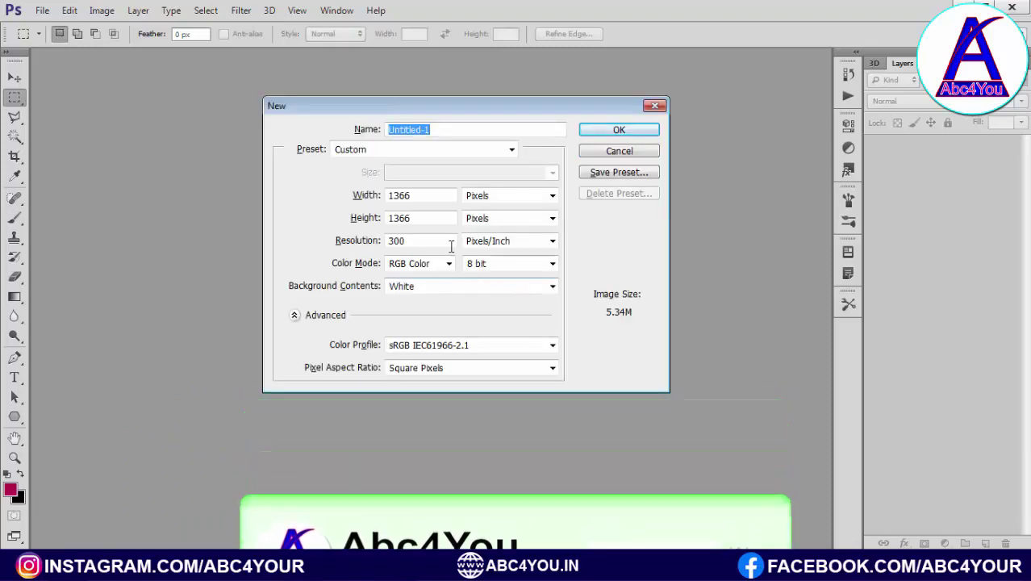
left_click_drag(426, 195, 376, 175)
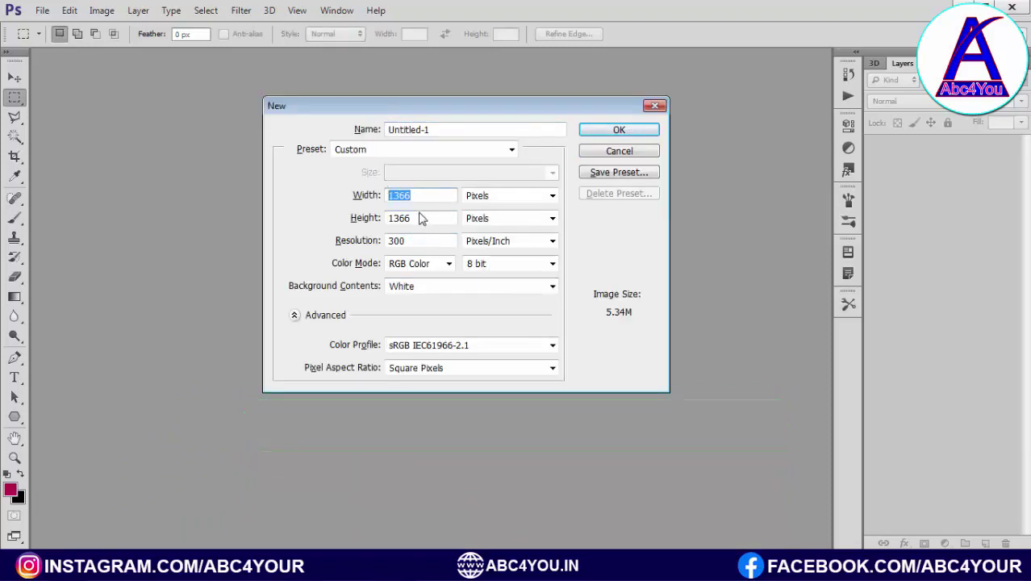
mouse_move(419, 218)
left_mouse_down()
mouse_move(389, 218)
mouse_move(390, 244)
left_mouse_up()
left_click(609, 131)
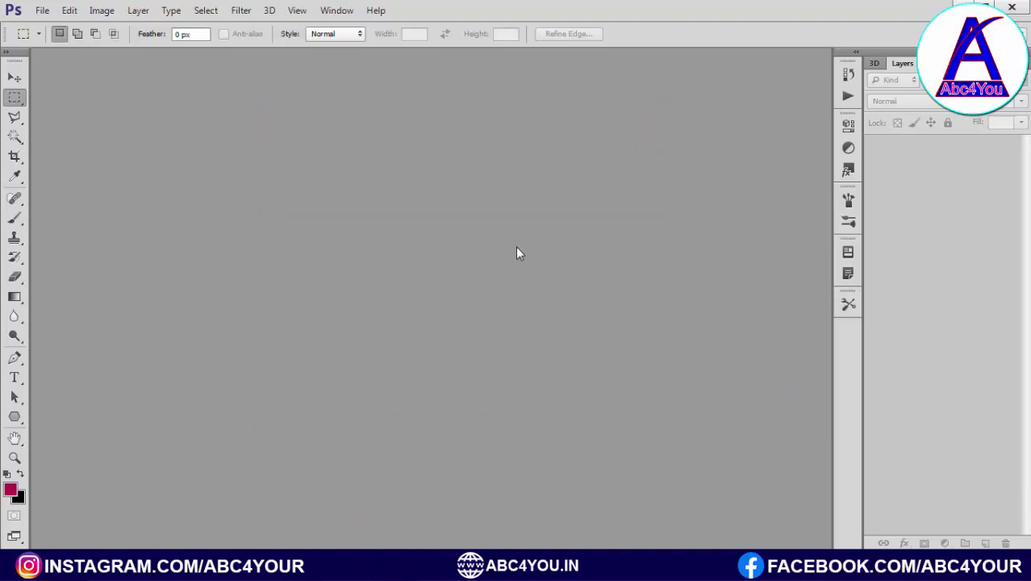
right_click(444, 221)
left_click(472, 233)
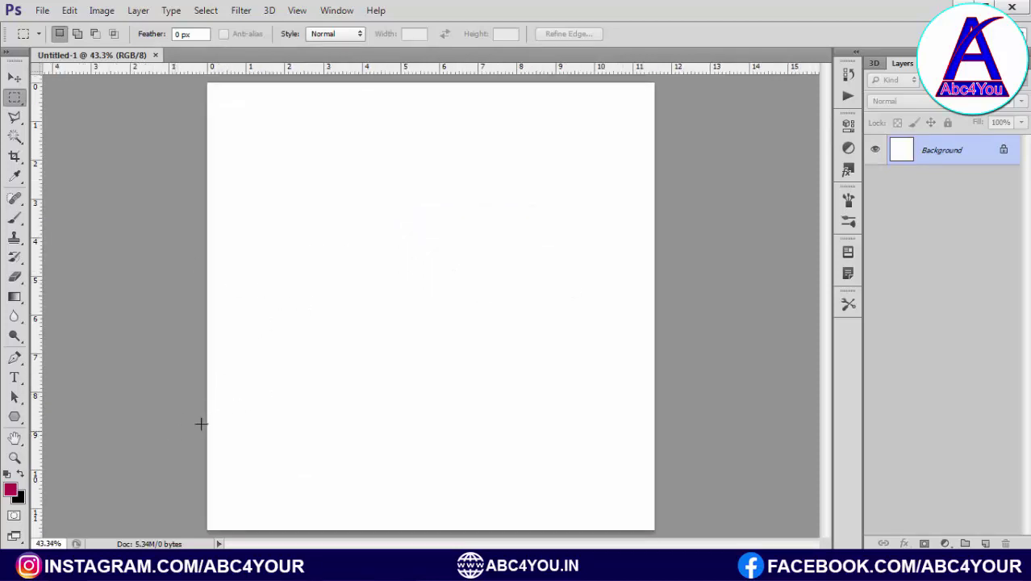
Step: Draw a 5-sided pentagon outline with the Polygon Tool
left_click(14, 416)
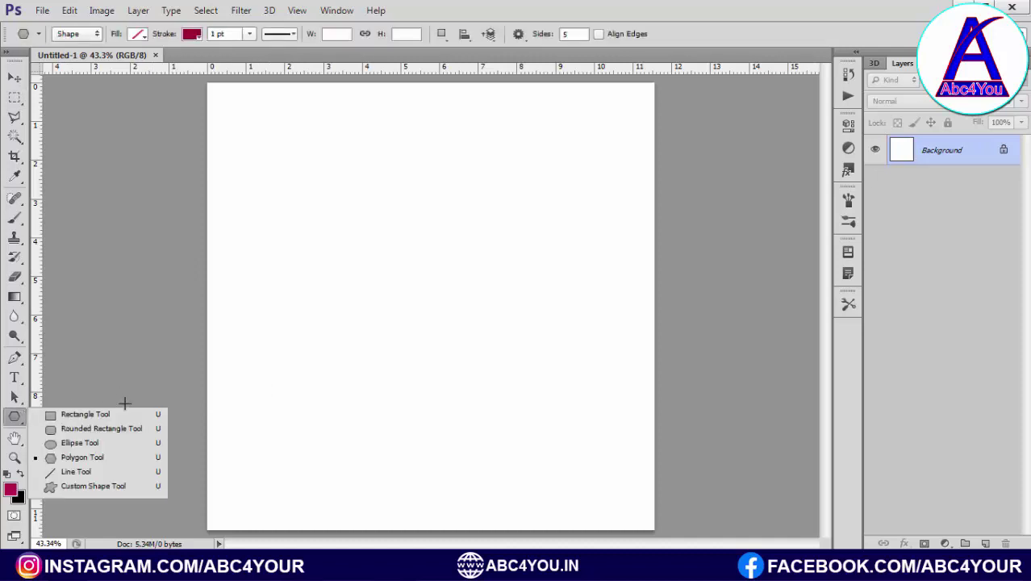
left_click(80, 458)
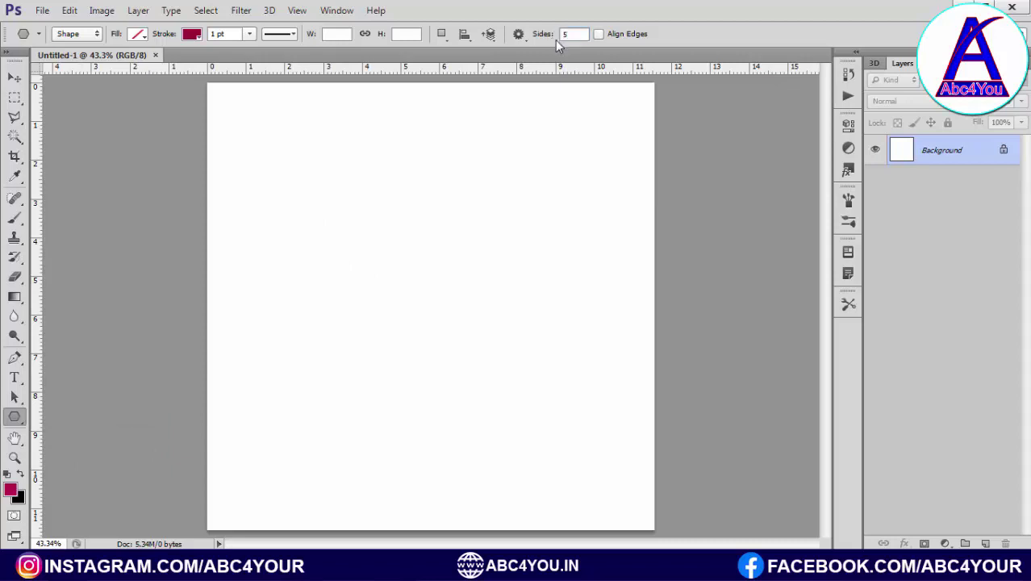
mouse_move(268, 175)
left_mouse_down()
mouse_move(254, 187)
mouse_move(276, 132)
left_mouse_up()
left_click(136, 206)
left_click(604, 124)
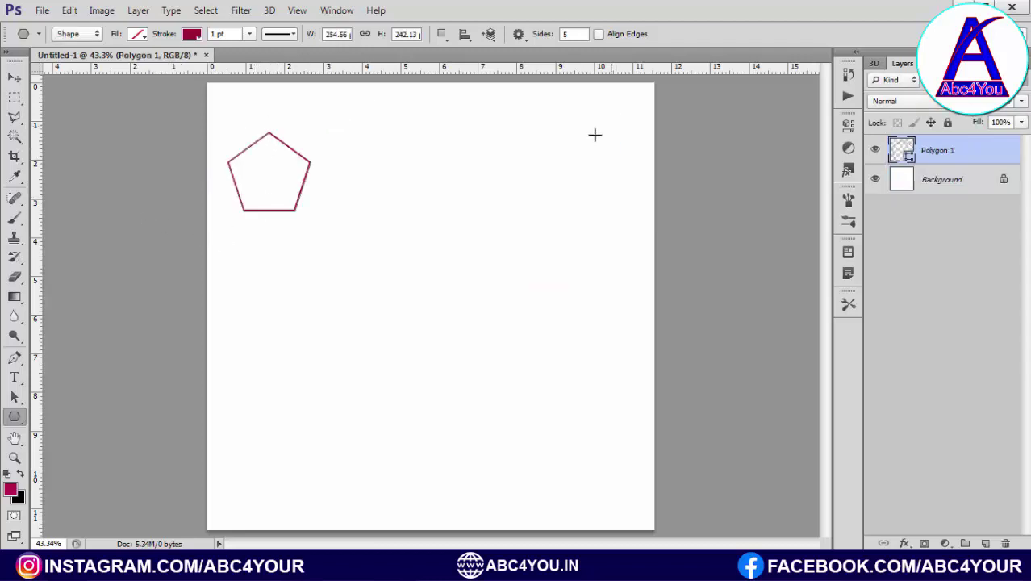
Step: Enlarge the pentagon to fill most of the page and centre it horizontally and vertically
key("ctrl+t")
left_click_drag(315, 216, 628, 445)
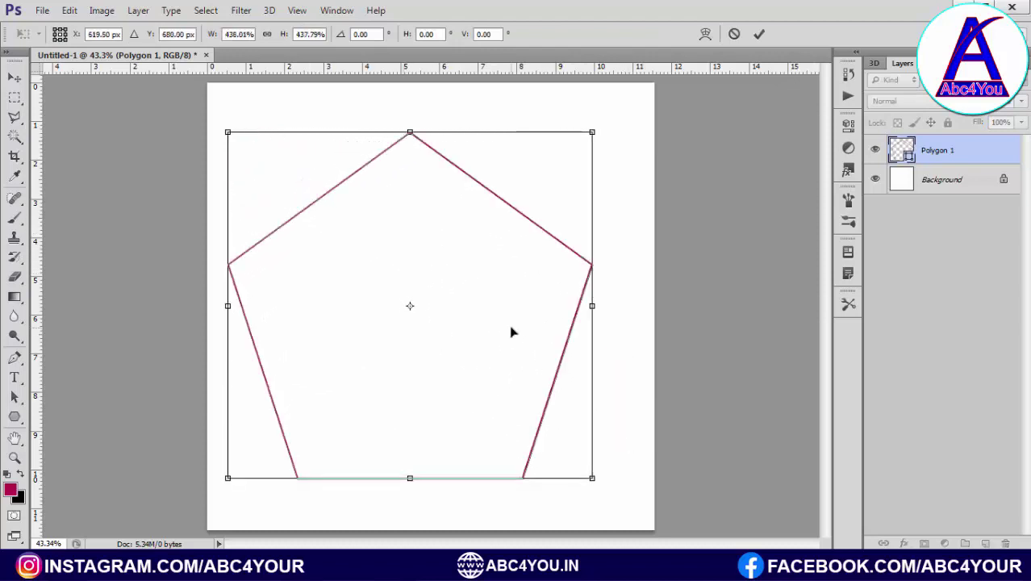
key("Return")
left_click(15, 77)
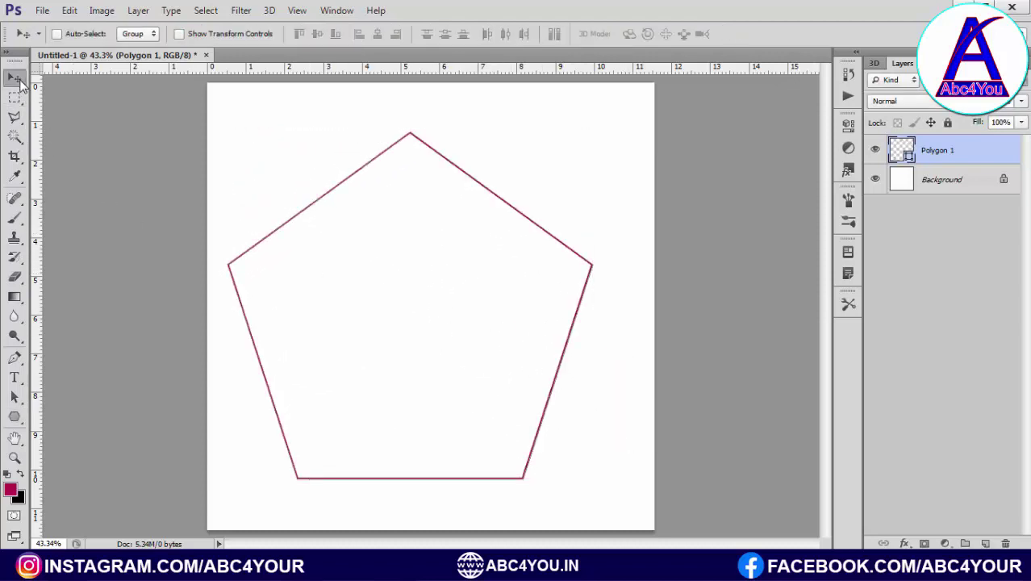
key("ctrl+a")
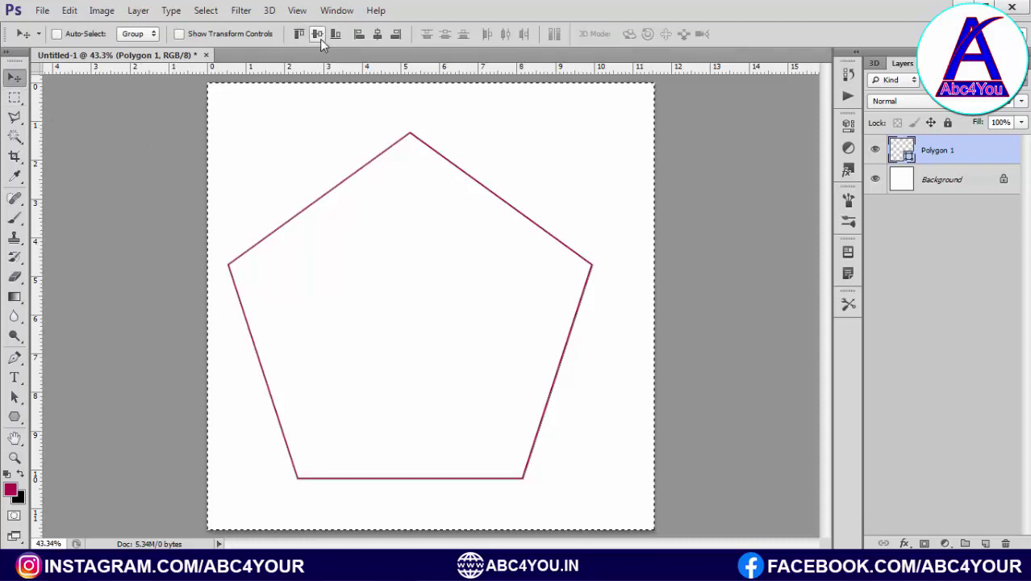
left_click(318, 36)
left_click(376, 36)
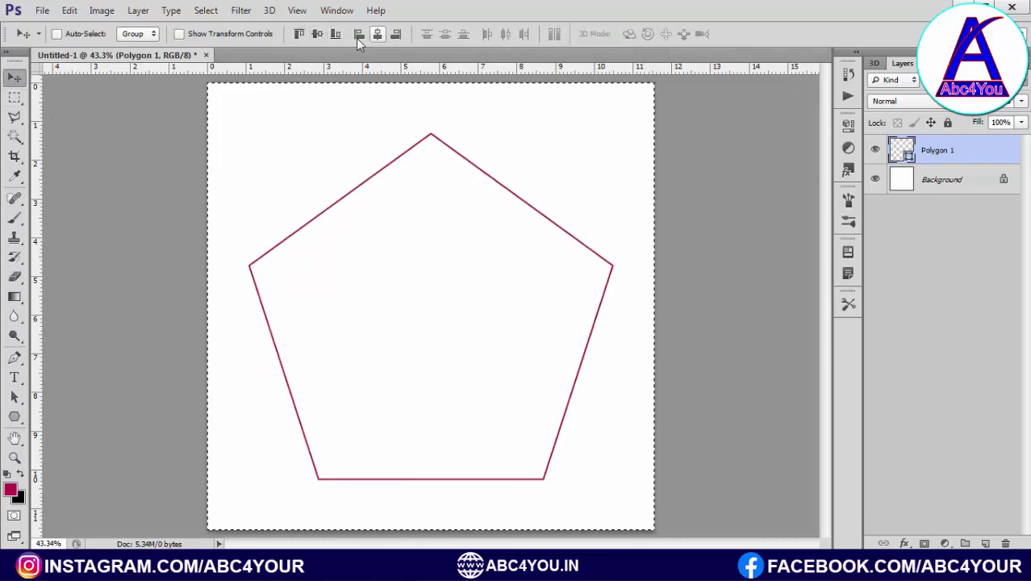
key("ctrl+d")
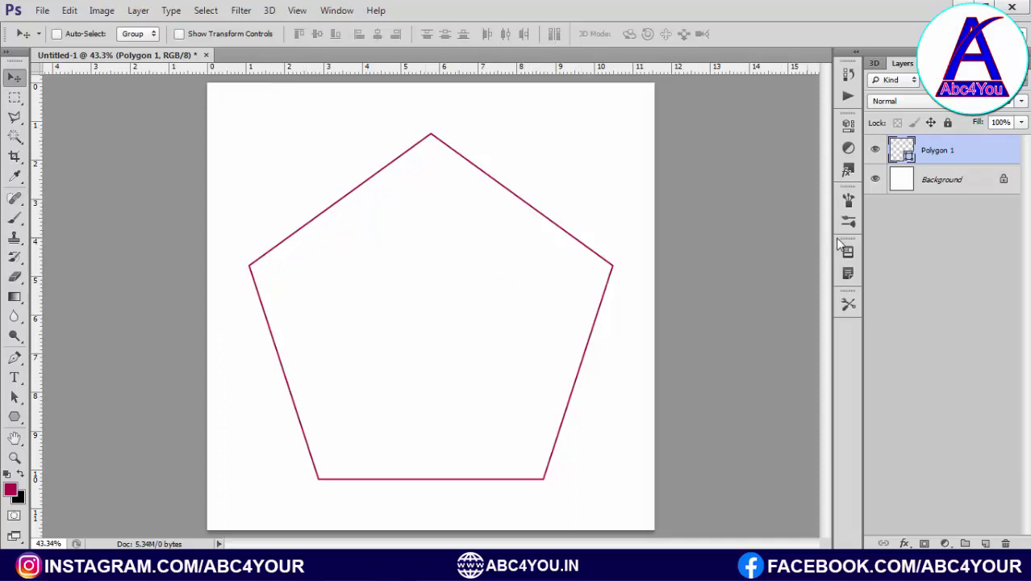
Step: Rasterize the pentagon layer and duplicate it
right_click(981, 157)
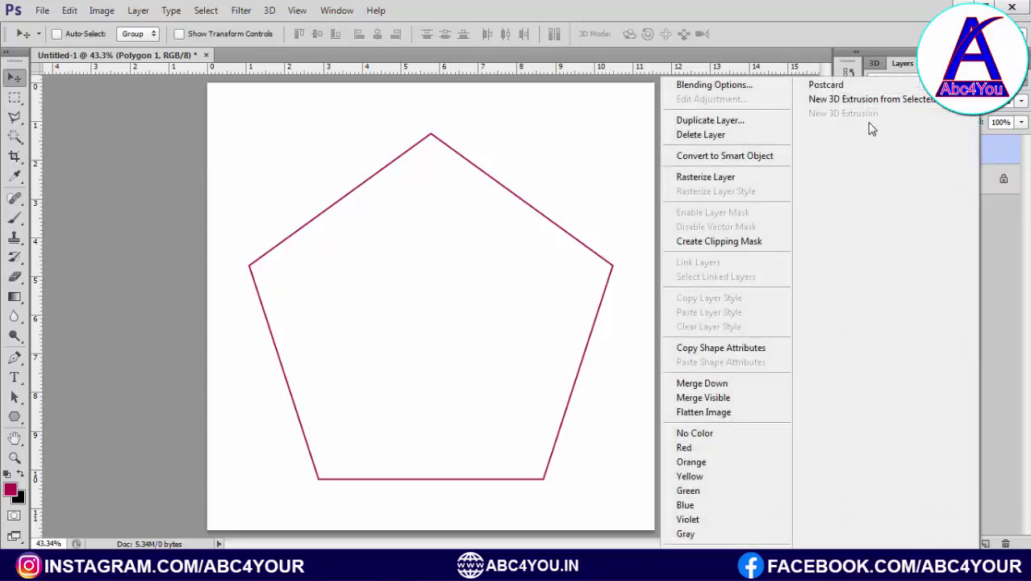
left_click(707, 177)
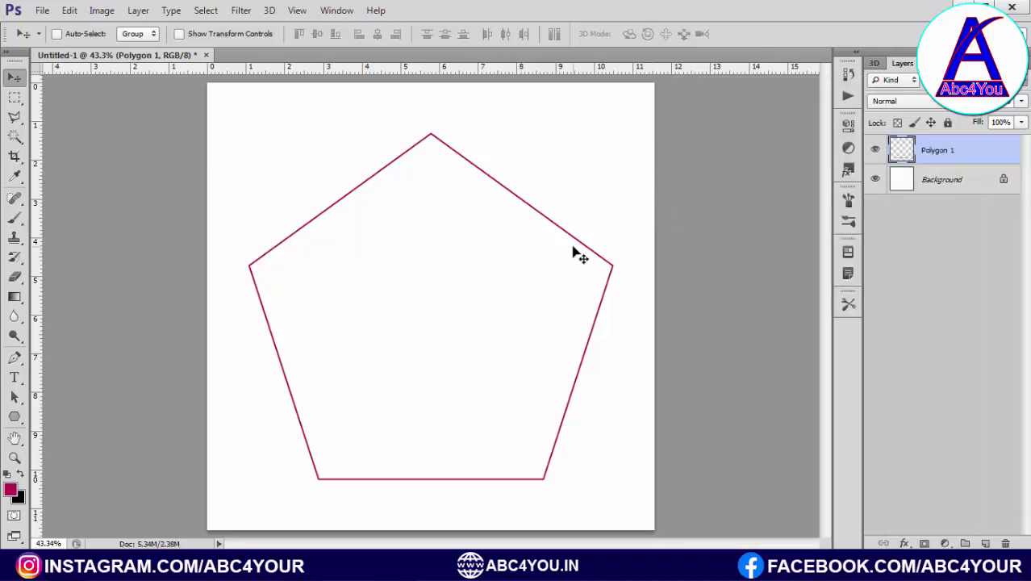
key("ctrl+j")
Step: Shrink the pentagon copy to about 96% and rotate it about 3.7° clockwise
key("ctrl+t")
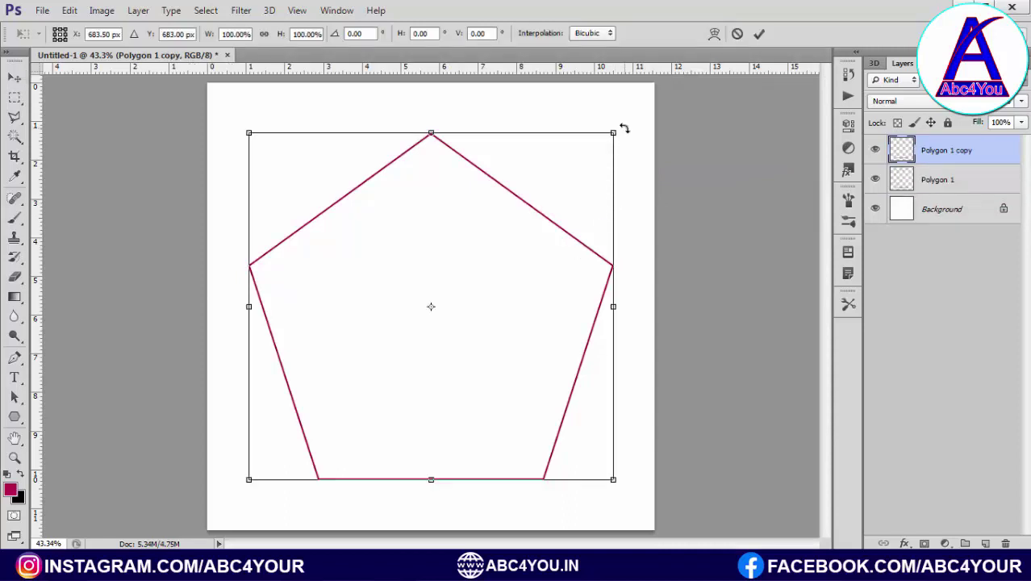
left_click_drag(614, 135, 607, 141)
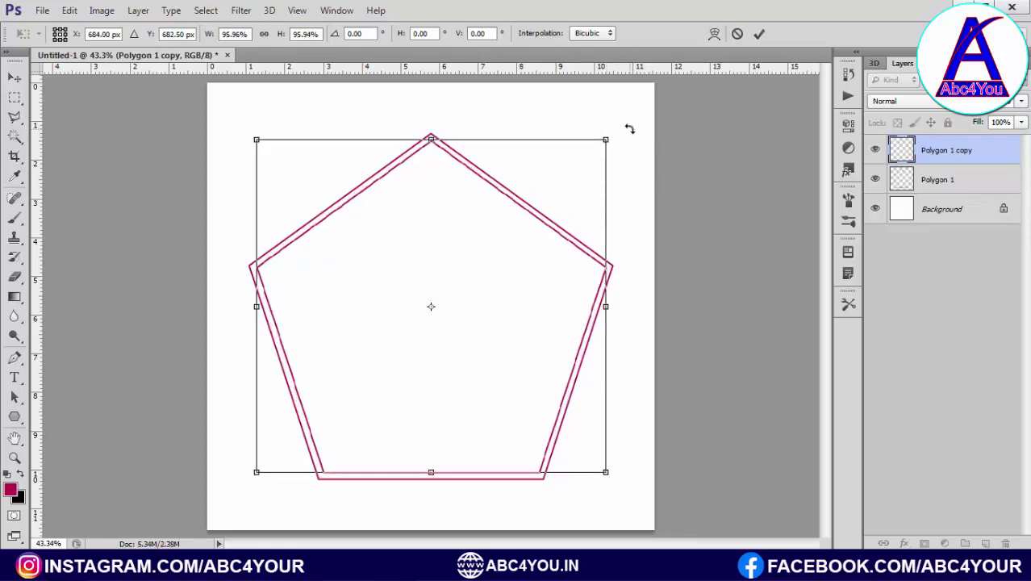
left_click_drag(629, 130, 645, 131)
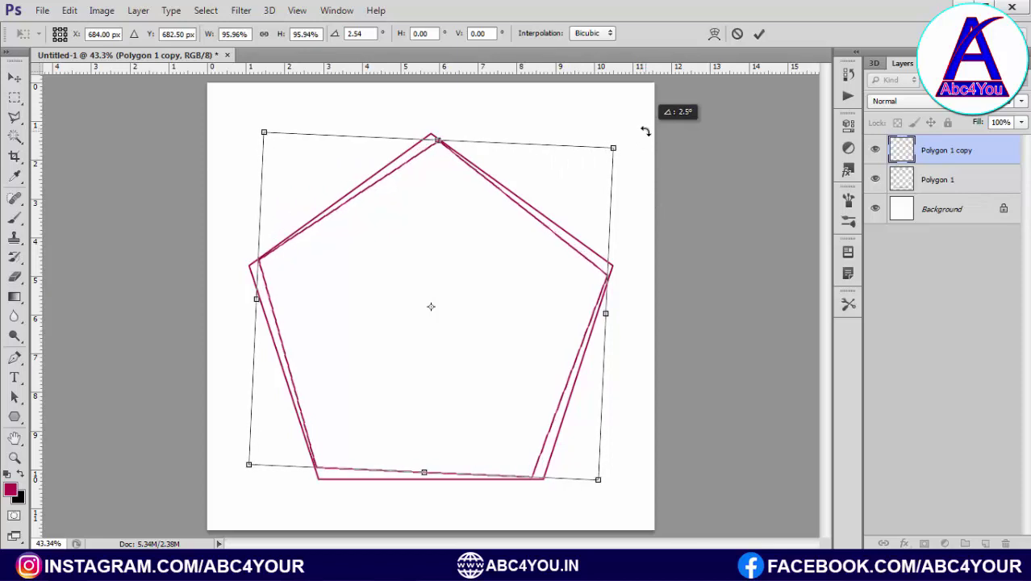
left_click_drag(645, 130, 650, 132)
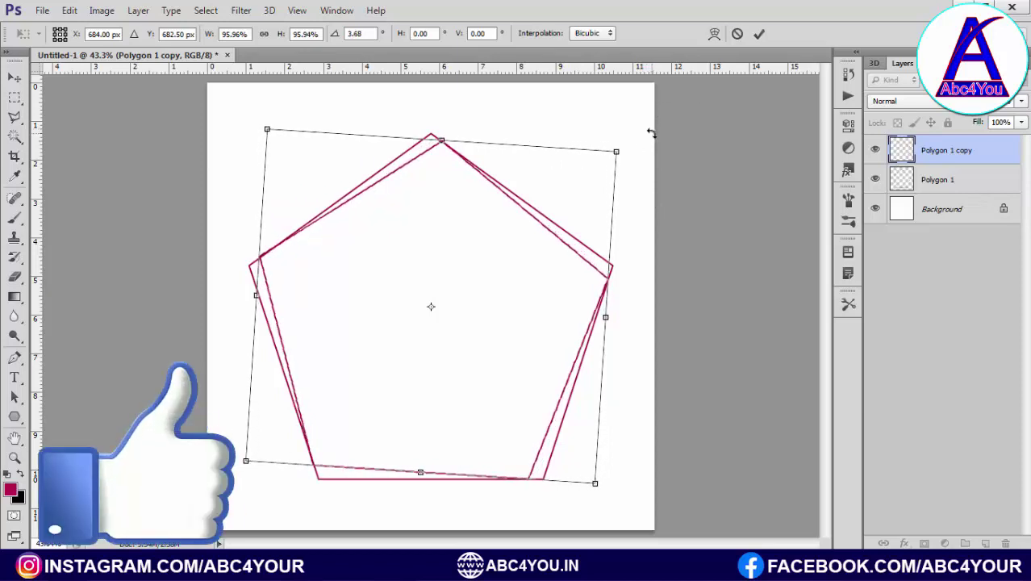
left_click_drag(650, 131, 647, 131)
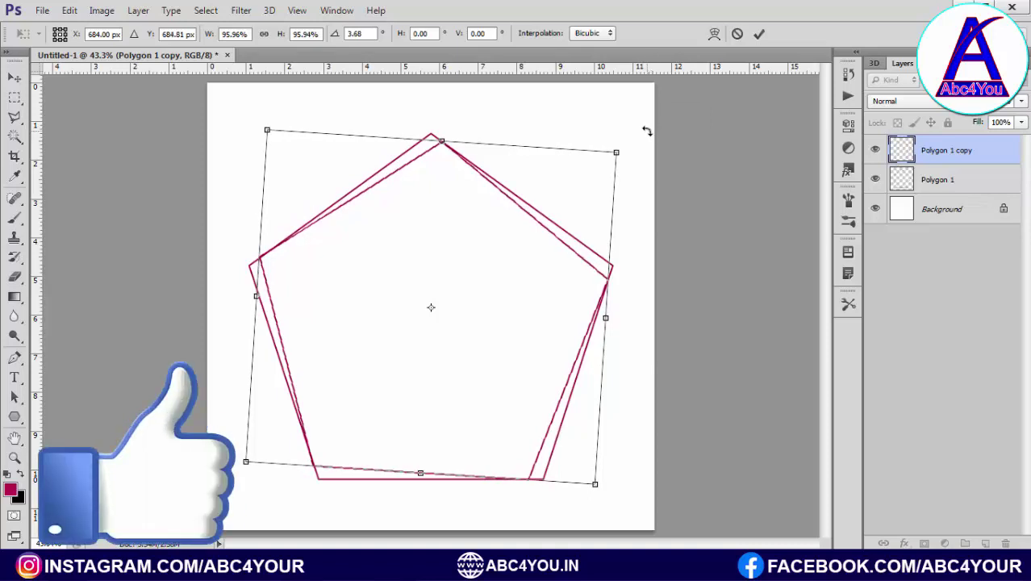
Step: Apply the transform and repeat it with Ctrl+Alt+Shift+T until copies reach Polygon 1 copy 87
key("Return")
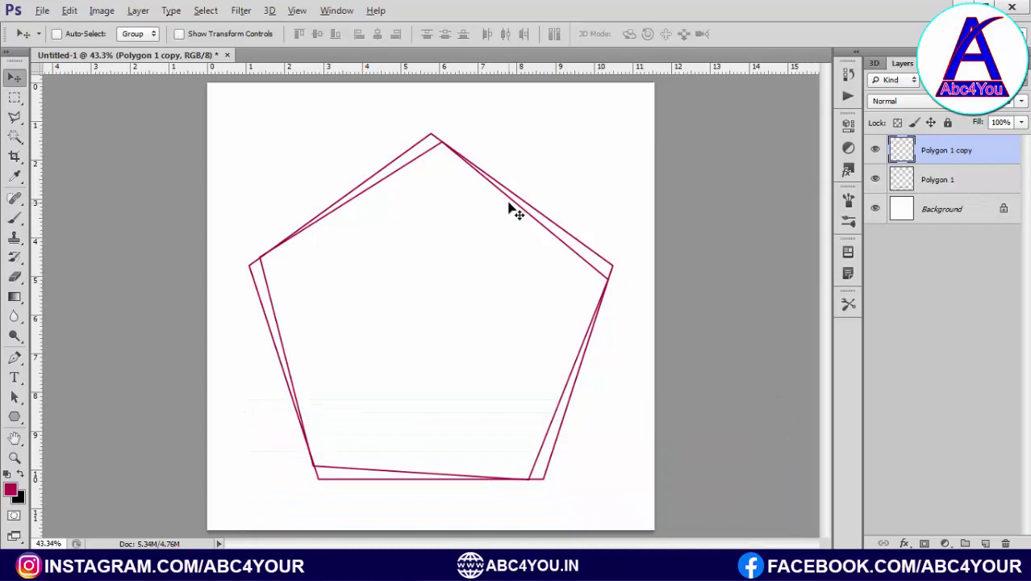
key("ctrl+alt+shift+t")
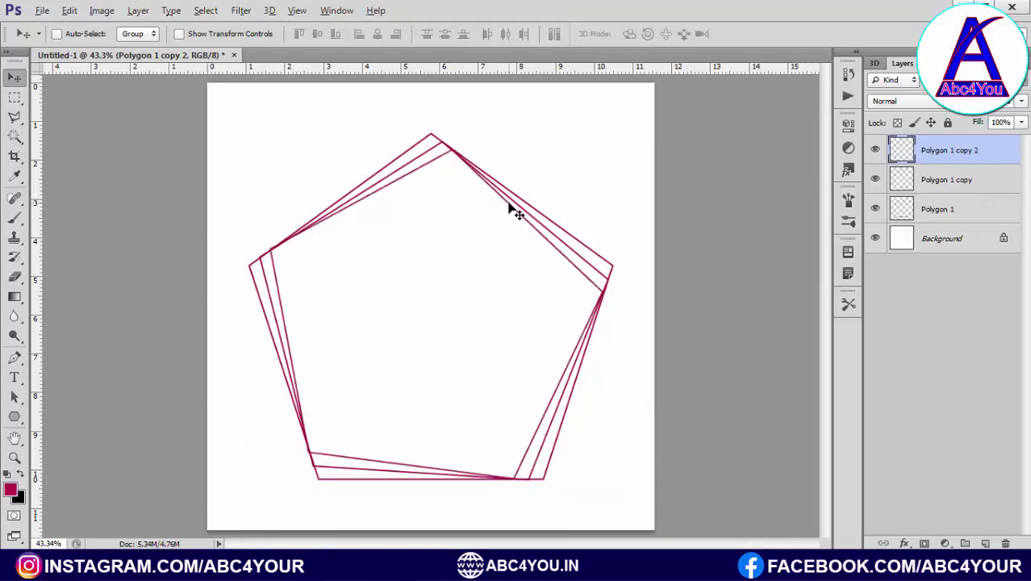
key("ctrl+alt+shift+t")
key("ctrl+alt+shift+t")
key("ctrl+alt+shift+t")
key("ctrl+alt+shift+t")
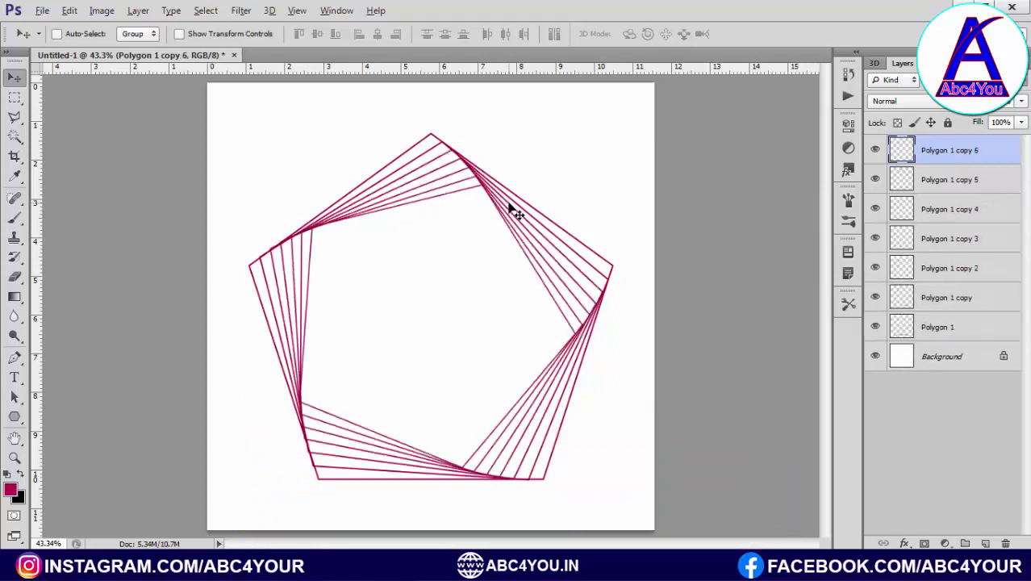
key("ctrl+alt+shift+t")
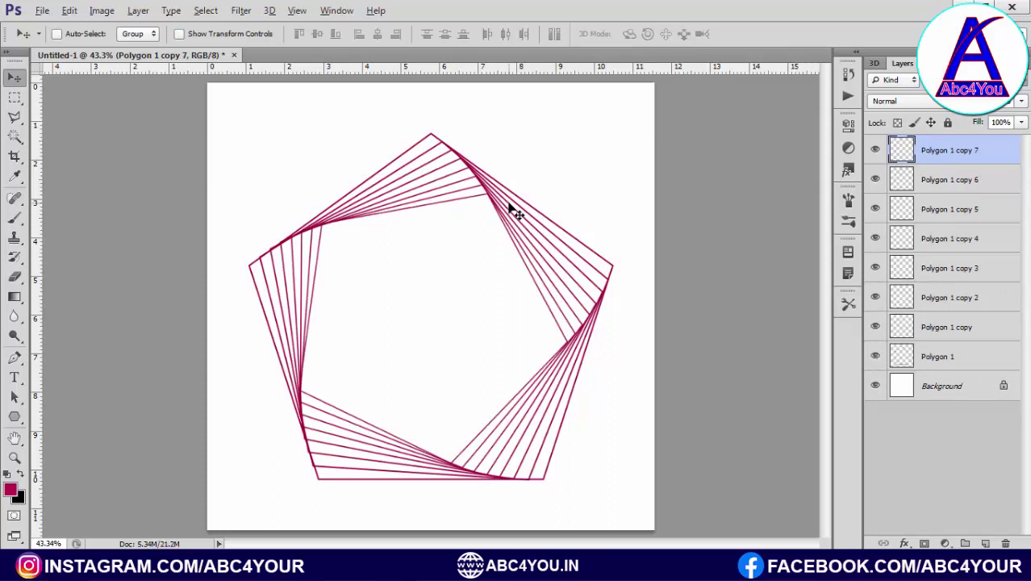
key("ctrl+alt+shift+t")
key("ctrl+alt+shift+t")
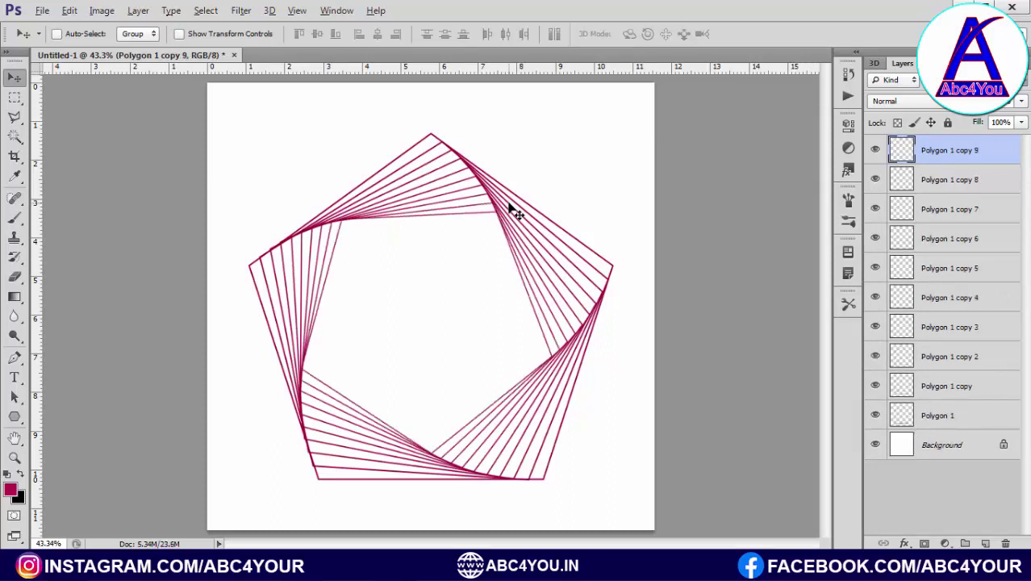
key("ctrl+alt+shift+t")
key("ctrl+alt+shift+t")
key("ctrl+alt+shift+t")
key("ctrl+alt+shift+t")
key("ctrl+alt+shift+t")
key("ctrl+alt+shift+t")
key("ctrl+alt+shift+t")
key("ctrl+alt+shift+t")
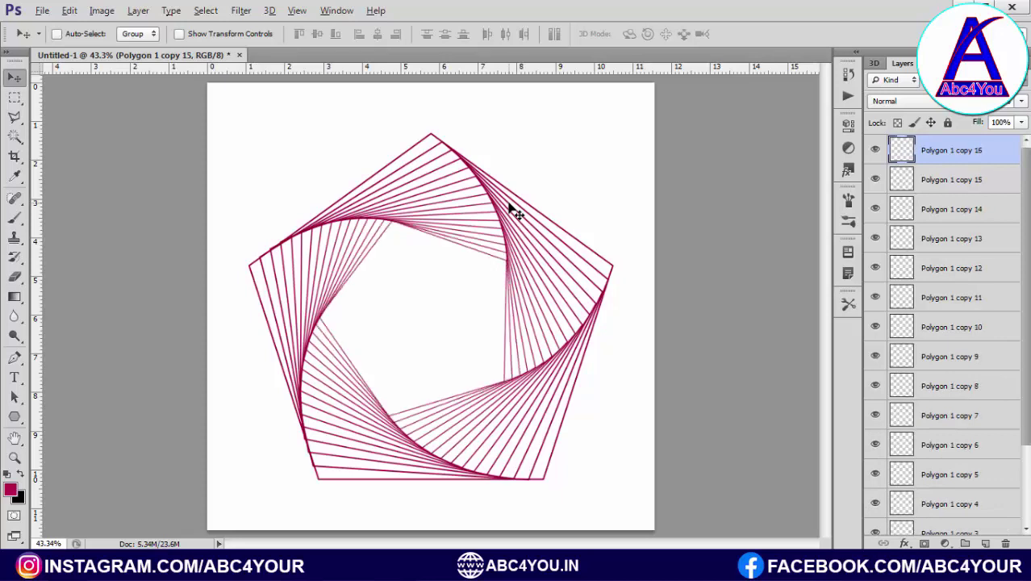
key("ctrl+alt+shift+t")
key("ctrl+alt+shift+t")
key("ctrl+alt+shift+t")
key("ctrl+alt+shift+t")
key("ctrl+alt+shift+t")
key("ctrl+alt+shift+t")
key("ctrl+alt+shift+t")
key("ctrl+alt+shift+t")
key("ctrl+alt+shift+t")
key("ctrl+alt+shift+t")
key("ctrl+alt+shift+t")
key("ctrl+alt+shift+t")
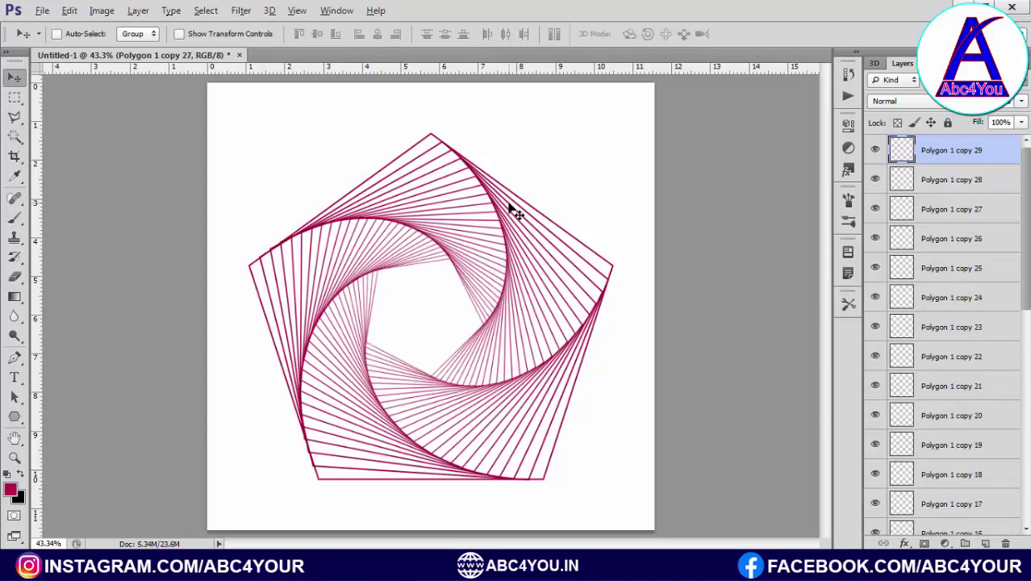
key("ctrl+alt+shift+t")
key("ctrl+alt+shift+t")
key("ctrl+alt+shift+t")
key("ctrl+alt+shift+t")
key("ctrl+alt+shift+t")
key("ctrl+alt+shift+t")
key("ctrl+alt+shift+t")
key("ctrl+alt+shift+t")
key("ctrl+alt+shift+t")
key("ctrl+alt+shift+t")
key("ctrl+alt+shift+t")
key("ctrl+alt+shift+t")
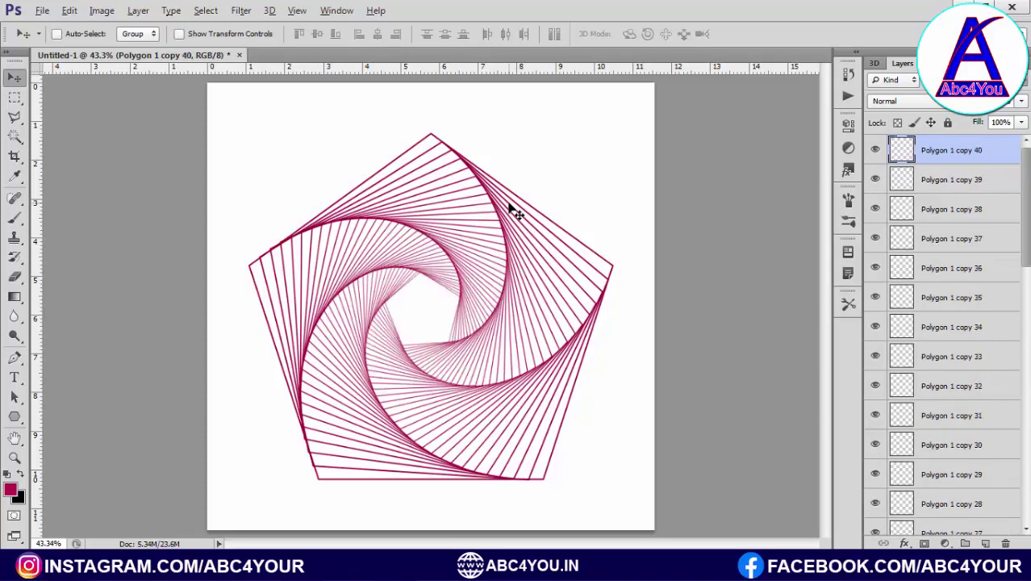
key("ctrl+alt+shift+t")
key("ctrl+alt+shift+t")
key("ctrl+alt+shift+t")
key("ctrl+alt+shift+t")
key("ctrl+alt+shift+t")
key("ctrl+alt+shift+t")
key("ctrl+alt+shift+t")
key("ctrl+alt+shift+t")
key("ctrl+alt+shift+t")
key("ctrl+alt+shift+t")
key("ctrl+alt+shift+t")
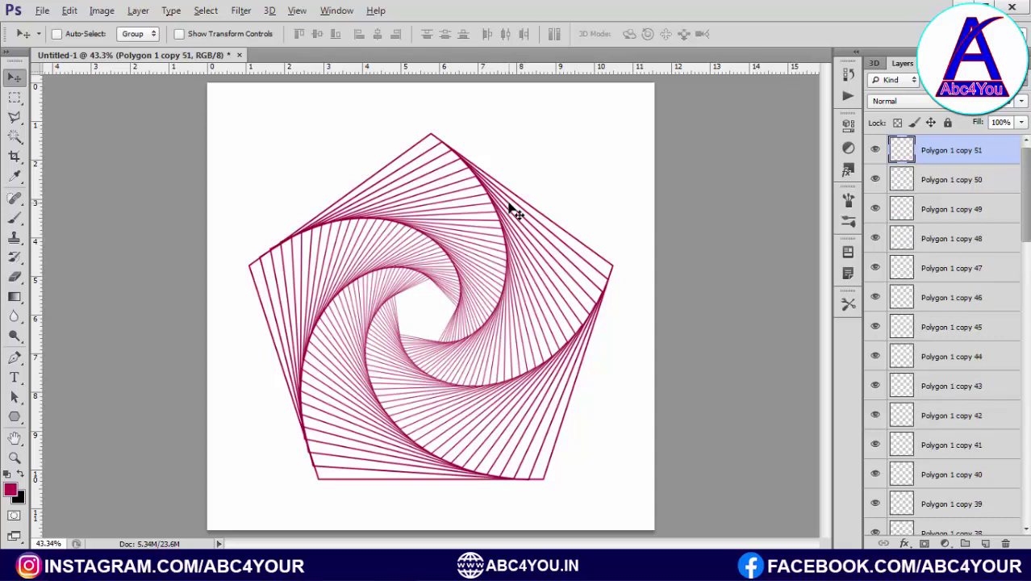
key("ctrl+alt+shift+t")
key("ctrl+alt+shift+t")
key("ctrl+alt+shift+t")
key("ctrl+alt+shift+t")
key("ctrl+alt+shift+t")
key("ctrl+alt+shift+t")
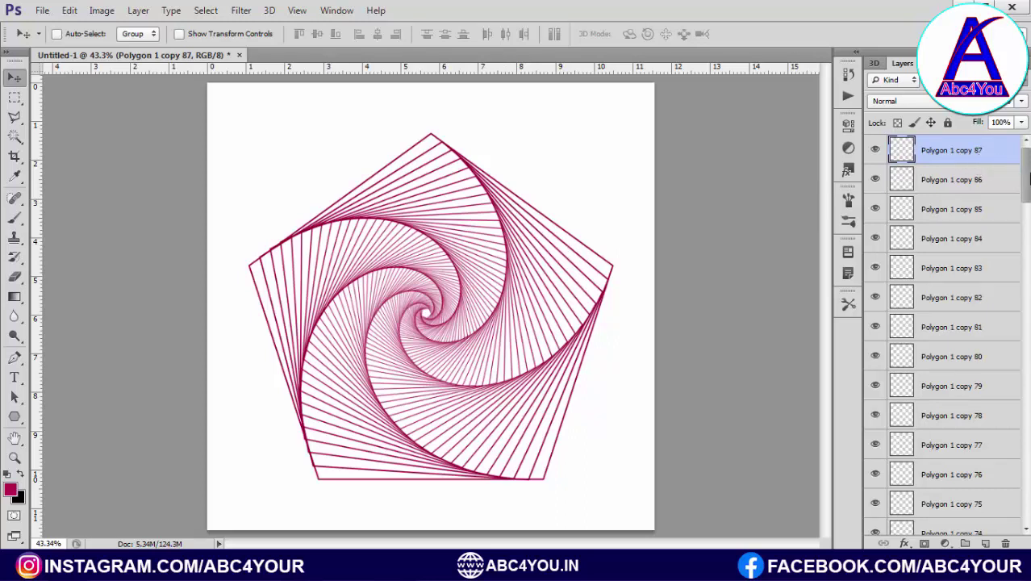
left_click_drag(1028, 177, 1023, 499)
Step: Merge all the polygon layers into one and convert it to a smart object
left_click(933, 487, "shift")
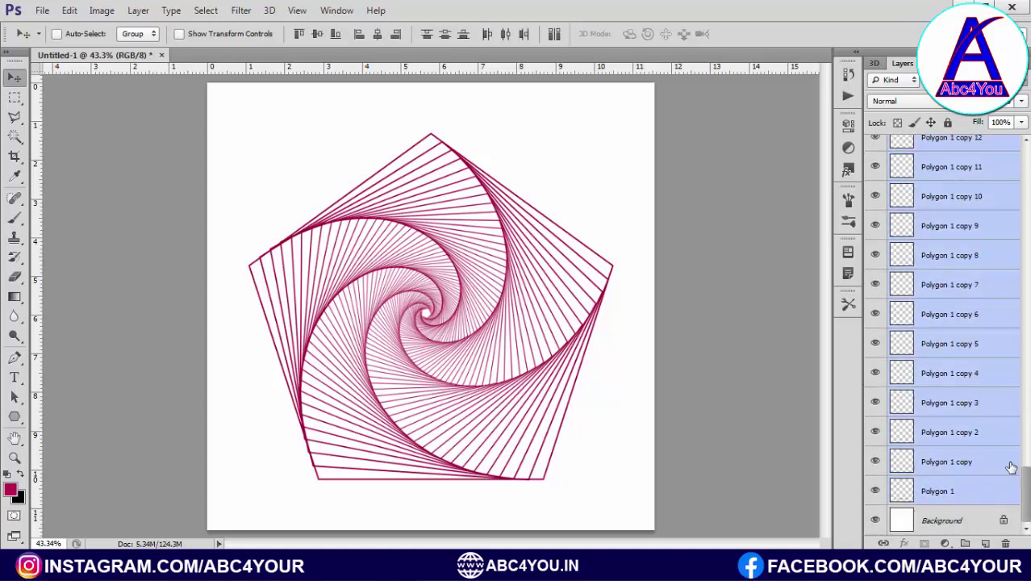
key("ctrl+e")
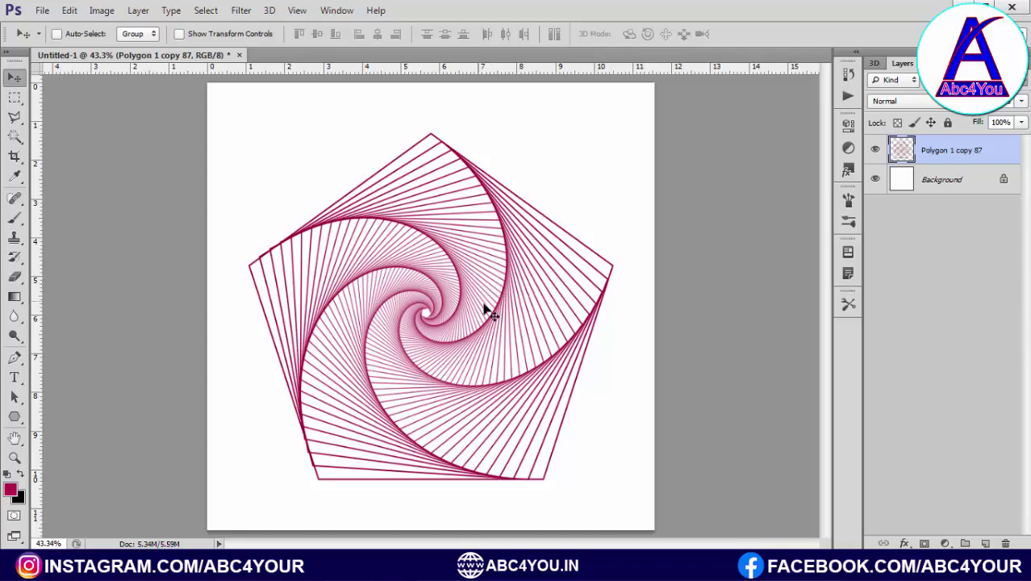
left_click_drag(485, 309, 487, 313)
key("ctrl+z")
right_click(973, 153)
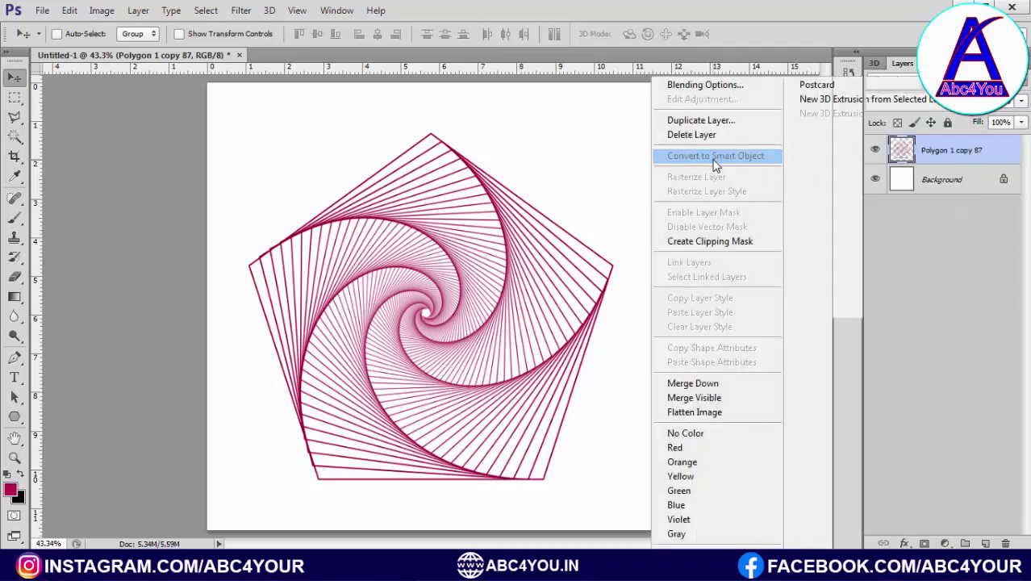
left_click(716, 161)
Step: Shrink the spiral smart object to about 73%
right_click(949, 152)
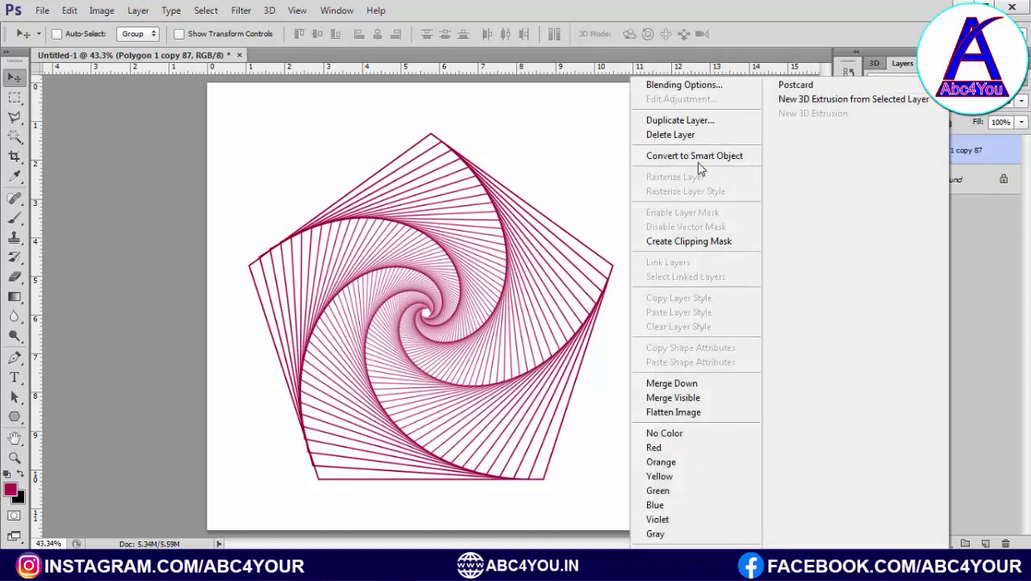
key("Escape")
key("ctrl+t")
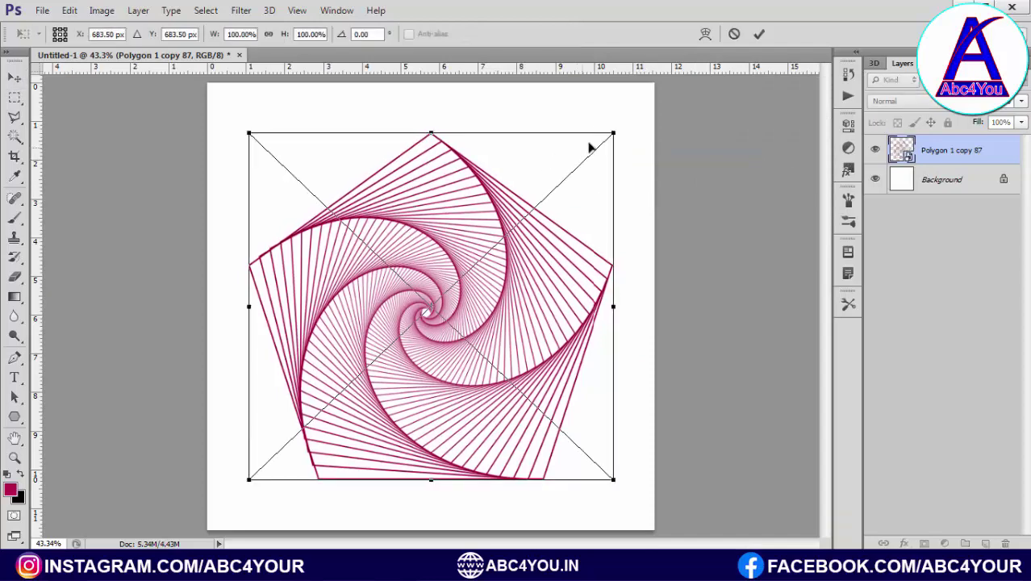
left_click_drag(607, 140, 565, 176)
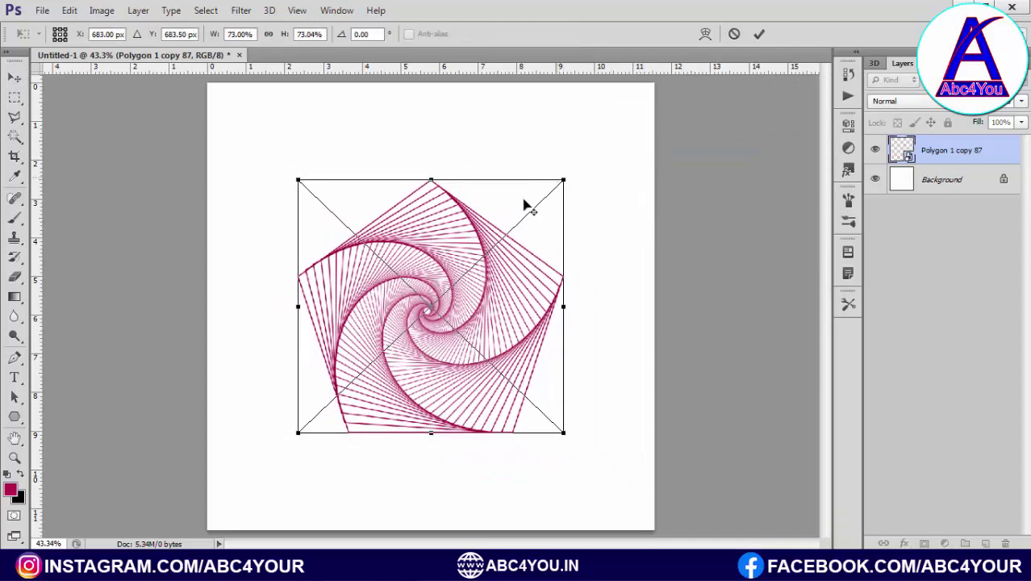
key("Return")
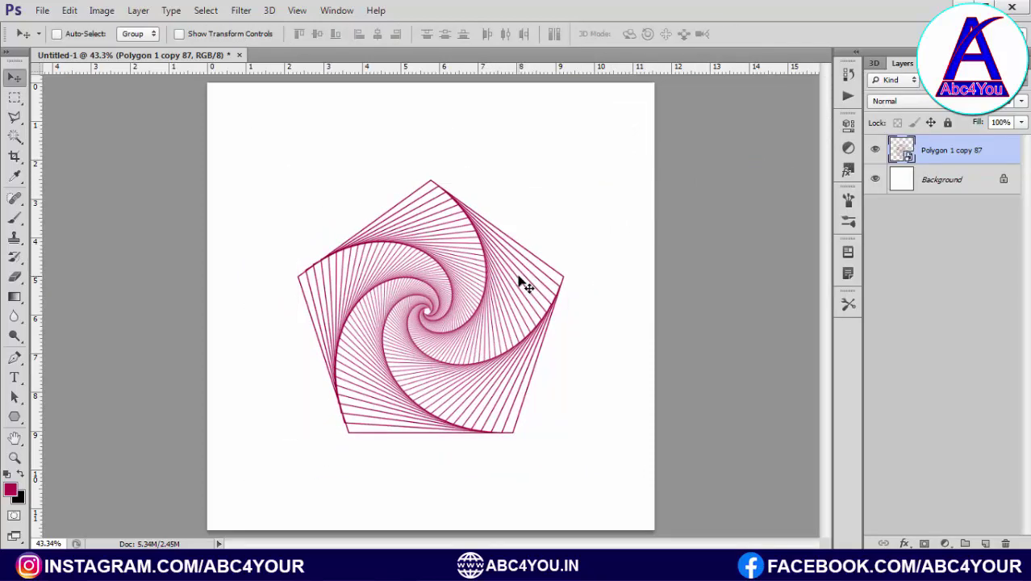
key("alt+v")
key("e")
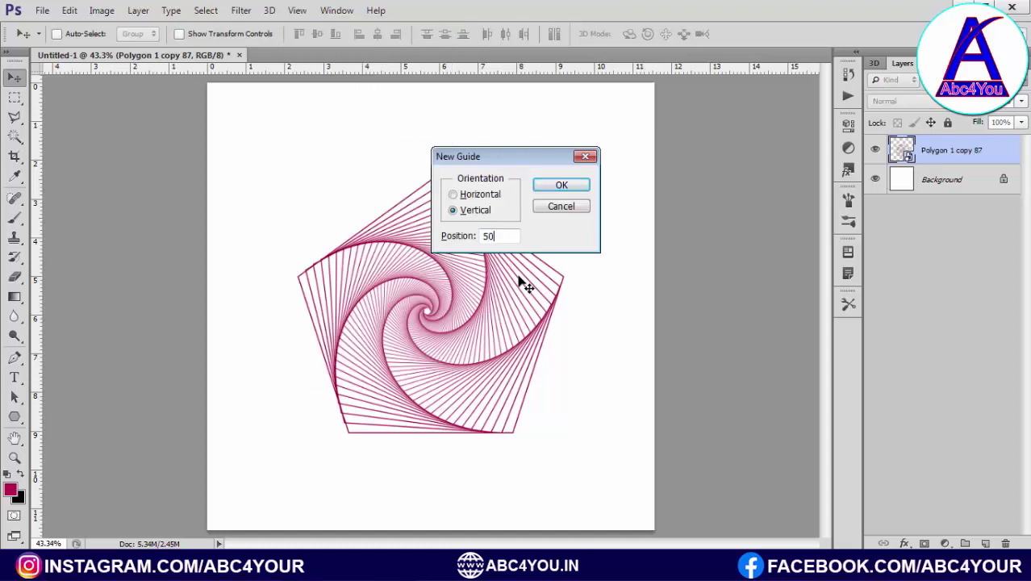
Step: Add vertical and horizontal guides at 50% crossing the canvas centre
left_click(562, 188)
key("alt+v")
type("e")
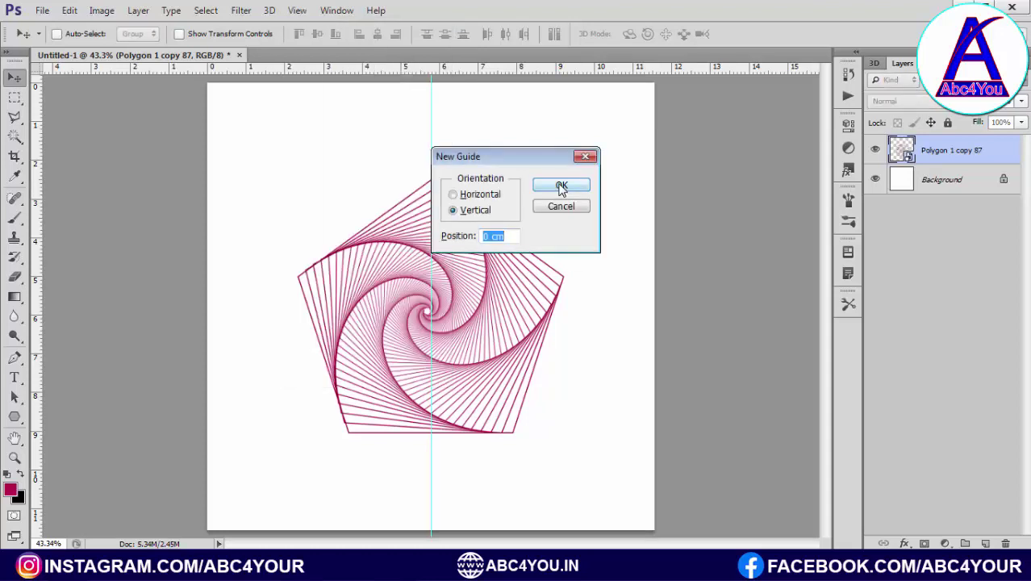
type("%")
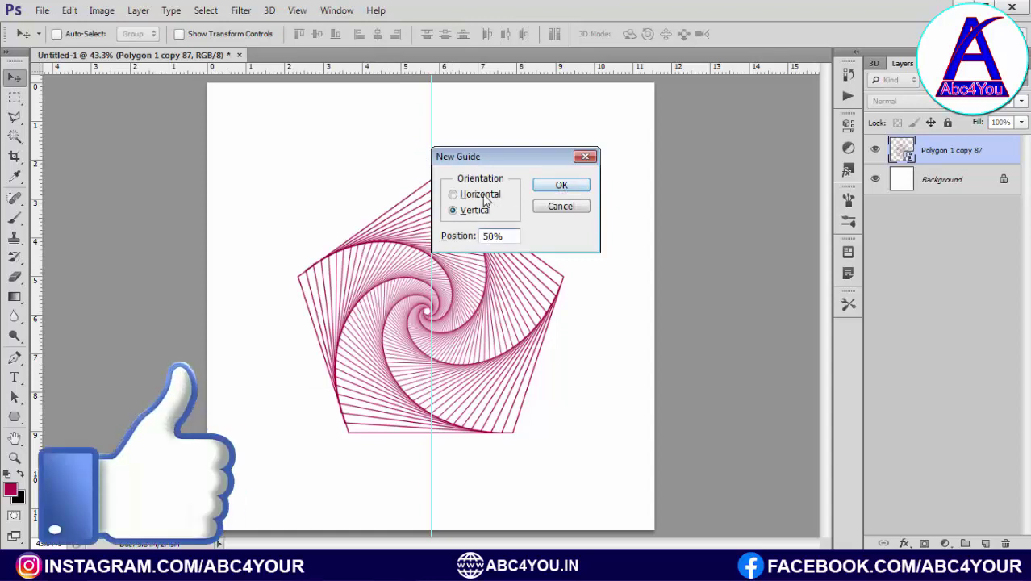
left_click(482, 194)
left_click(551, 191)
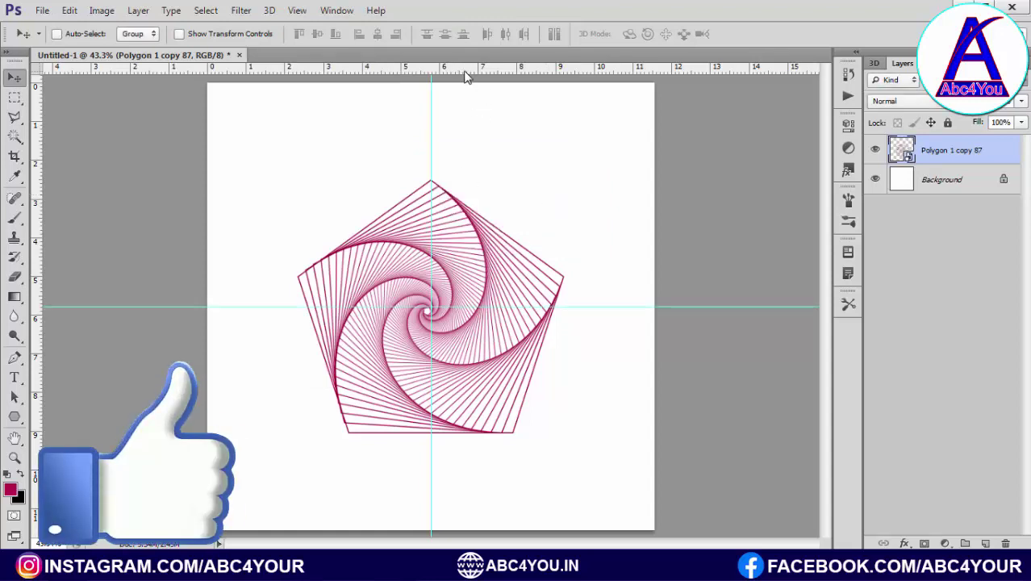
Step: Place a horizontal guide near the page's bottom edge and zoom in below the pentagon
mouse_move(467, 68)
left_mouse_down()
mouse_move(426, 528)
mouse_move(434, 525)
left_mouse_up()
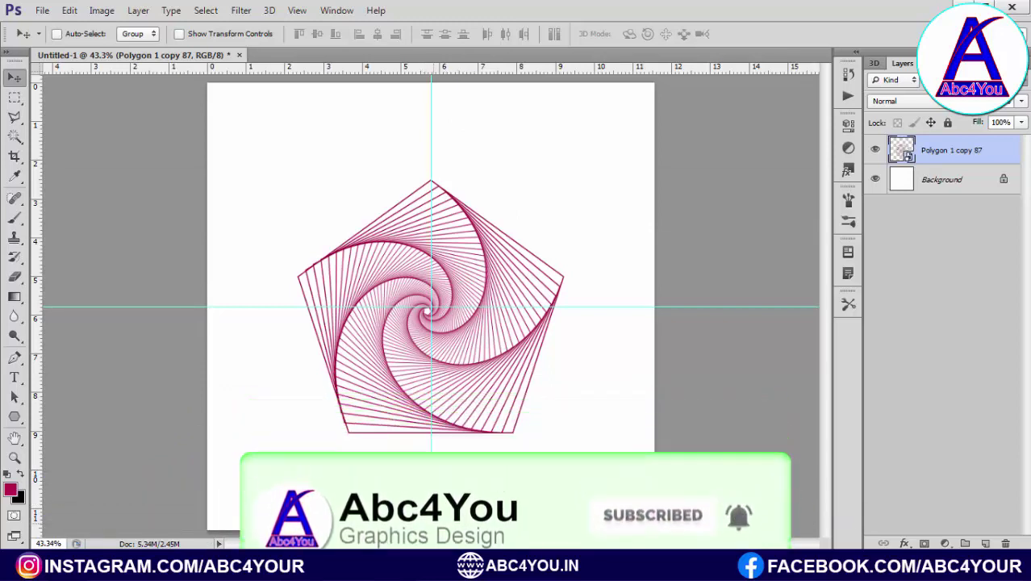
left_click_drag(434, 525, 434, 523)
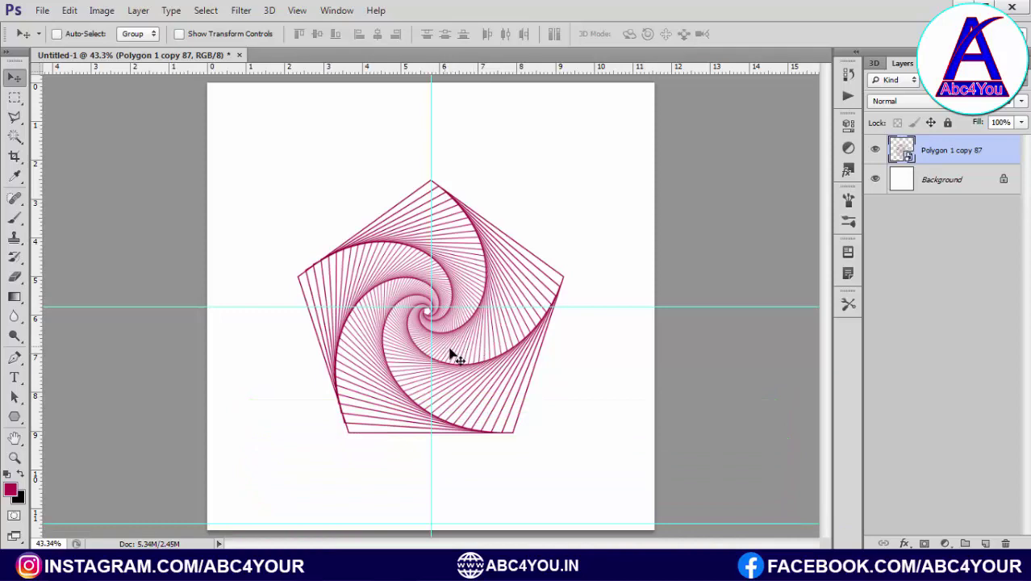
key("ctrl+plus")
left_click_drag(475, 415, 477, 320)
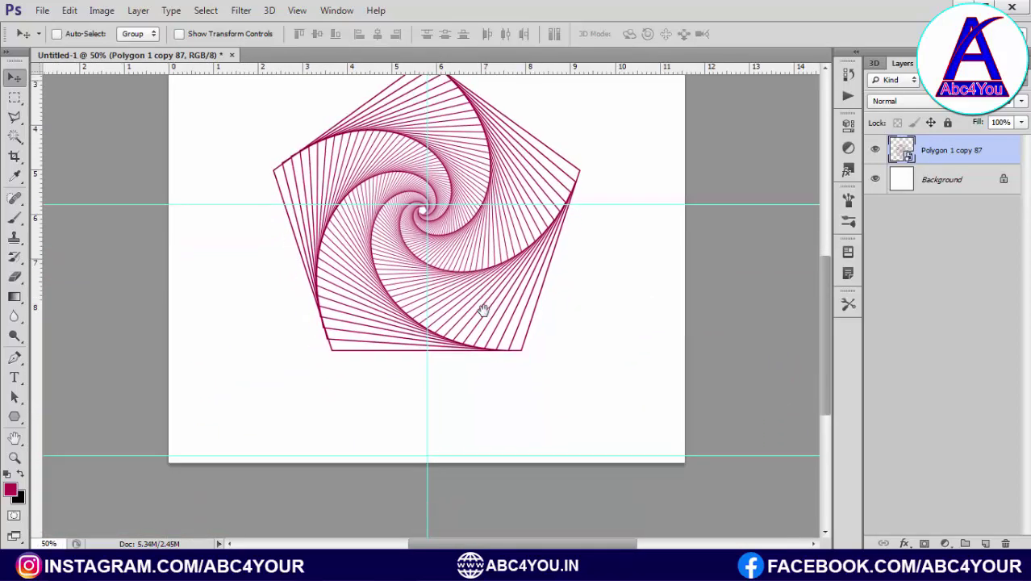
key("p")
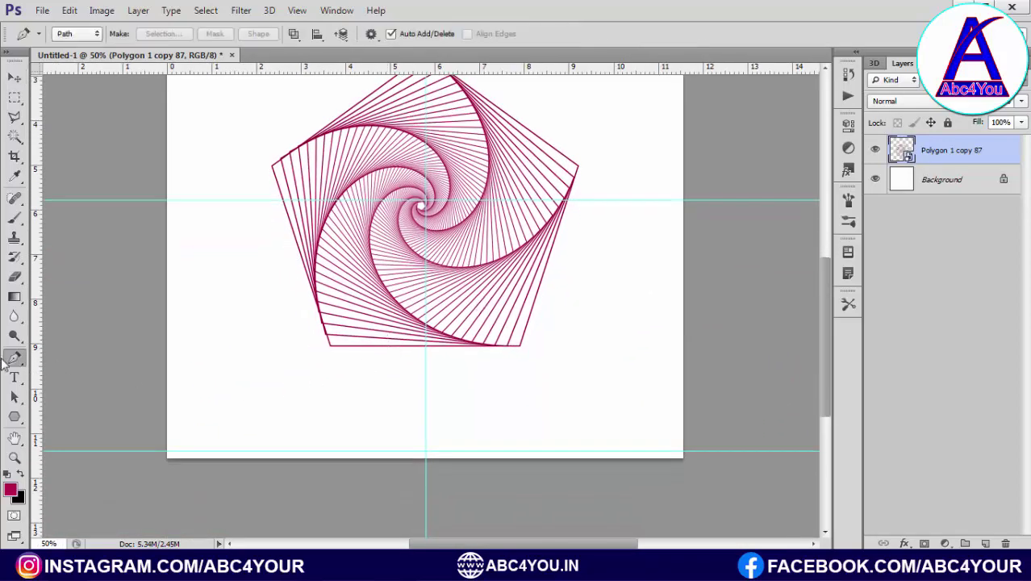
Step: Set the Pen tool to Path mode and zoom into the pentagon's bottom edge
left_click(72, 34)
left_click(70, 62)
left_click(469, 350, "ctrl")
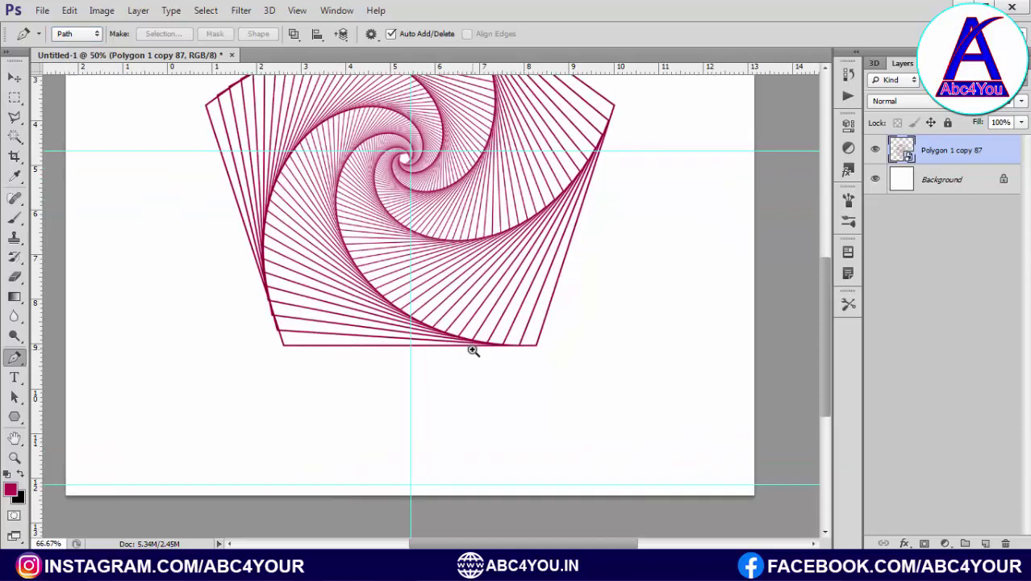
left_click(427, 383, "ctrl")
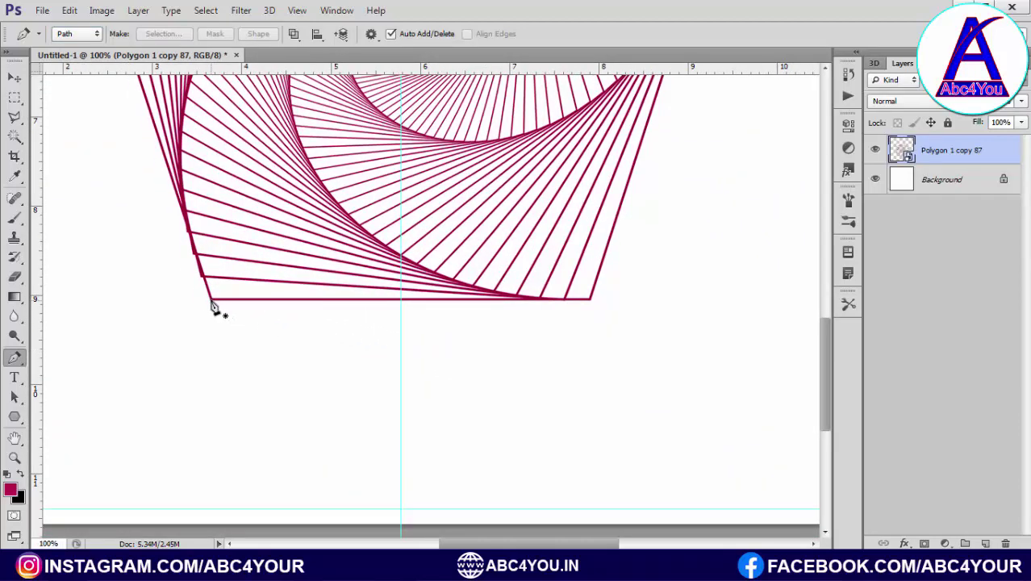
Step: Select a triangle from the pentagon's bottom corners to the bottom guide, and add Layer 1
left_click(210, 300)
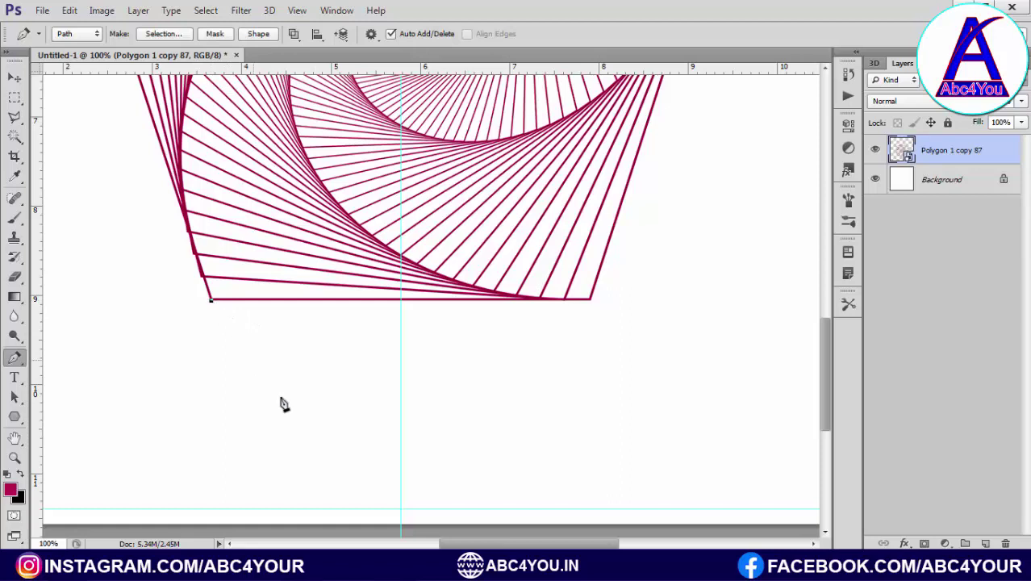
left_click(401, 510)
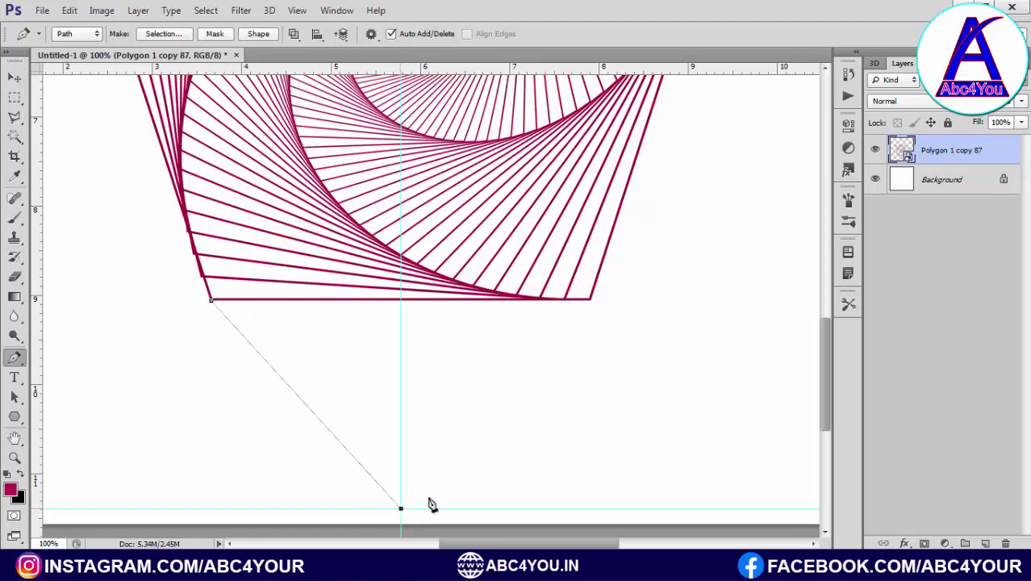
left_click(591, 299)
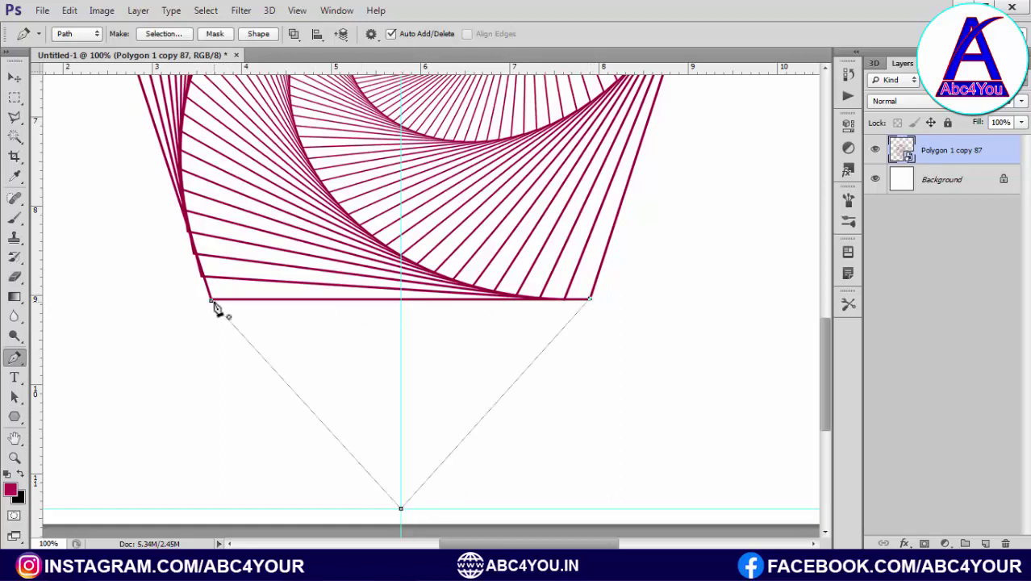
left_click(212, 301)
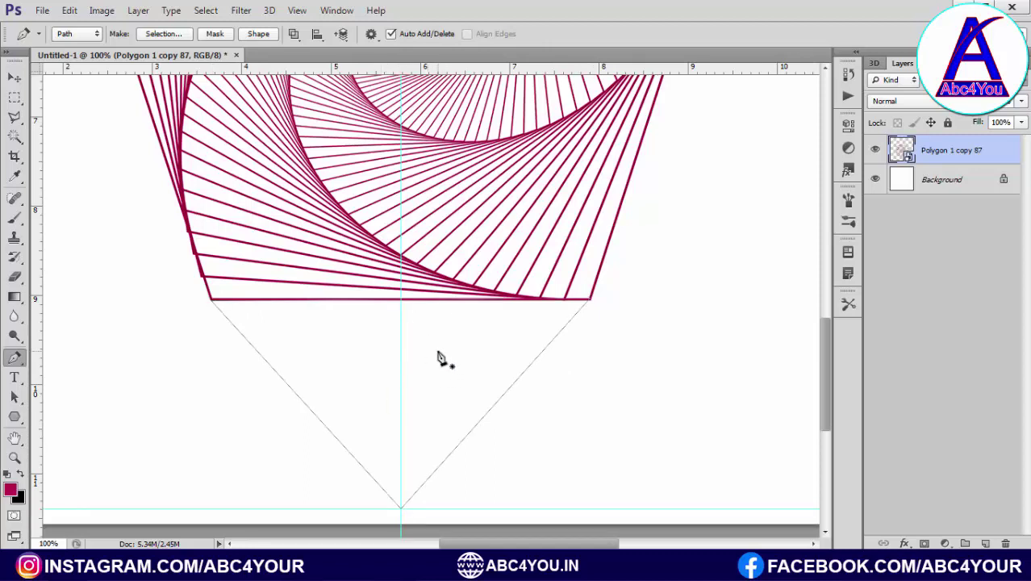
key("ctrl+Return")
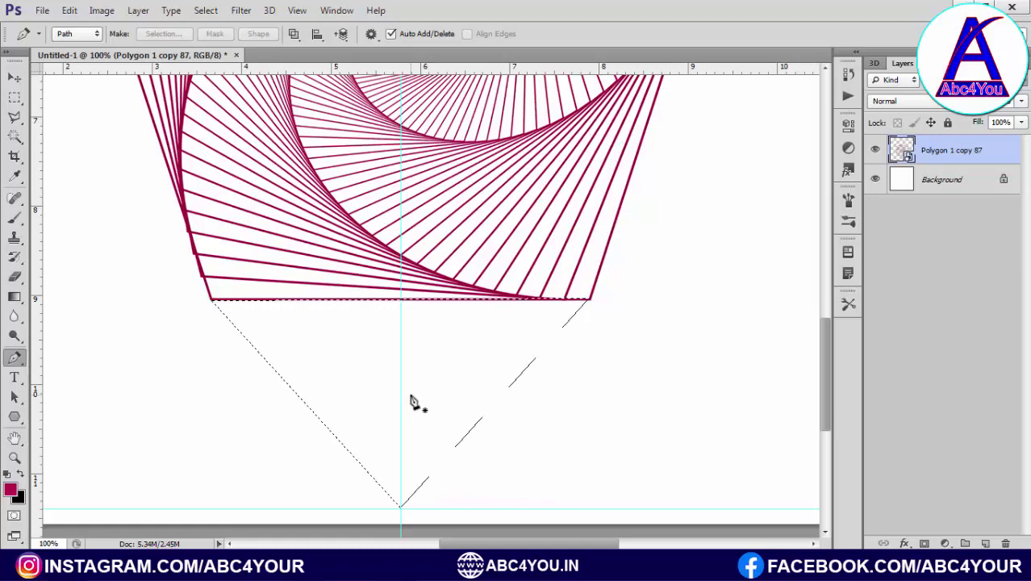
key("ctrl+shift+alt+n")
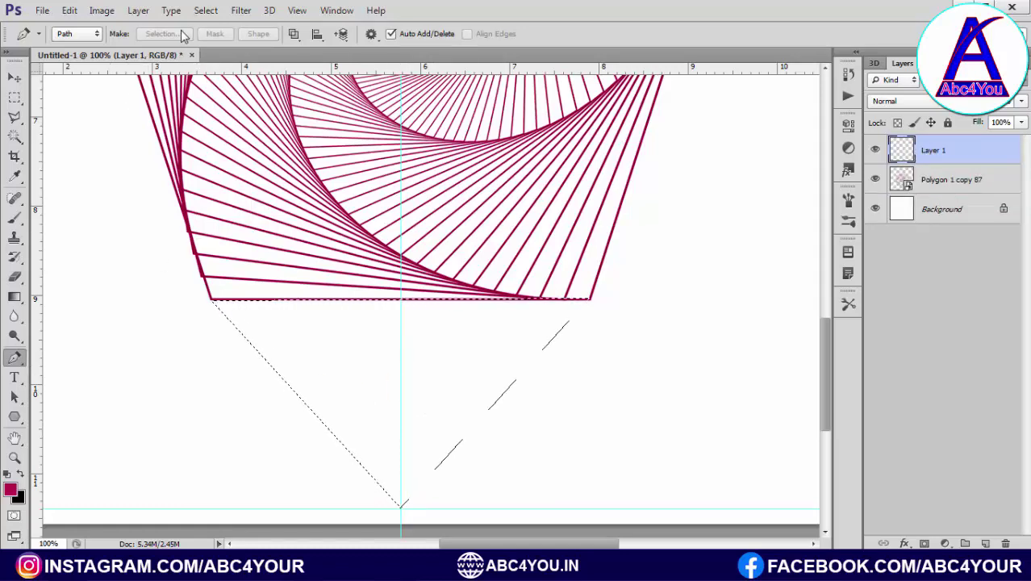
Step: Stroke the triangle selection with a 2 px aa0044 maroon outline, then deselect
left_click(70, 12)
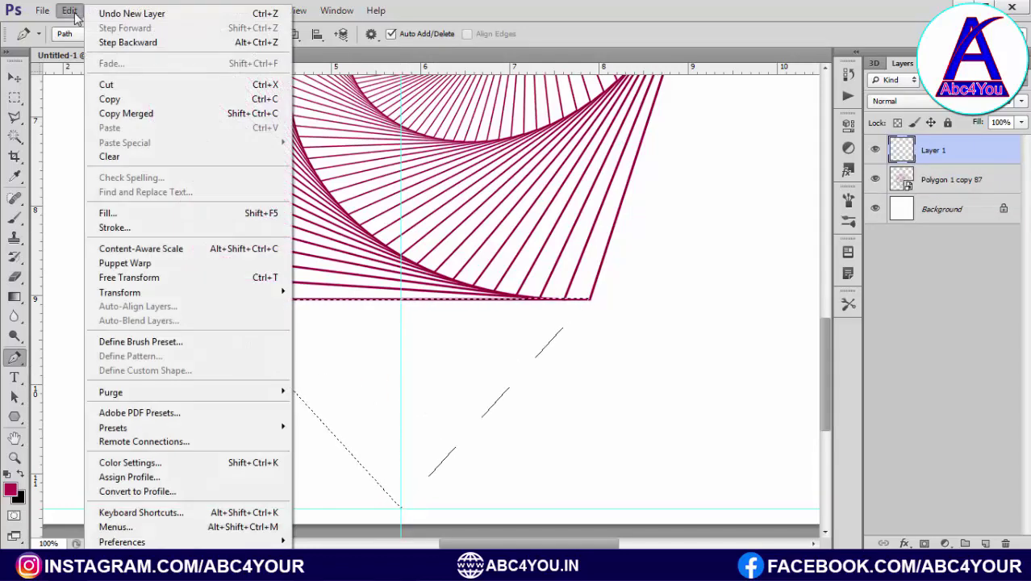
left_click(109, 228)
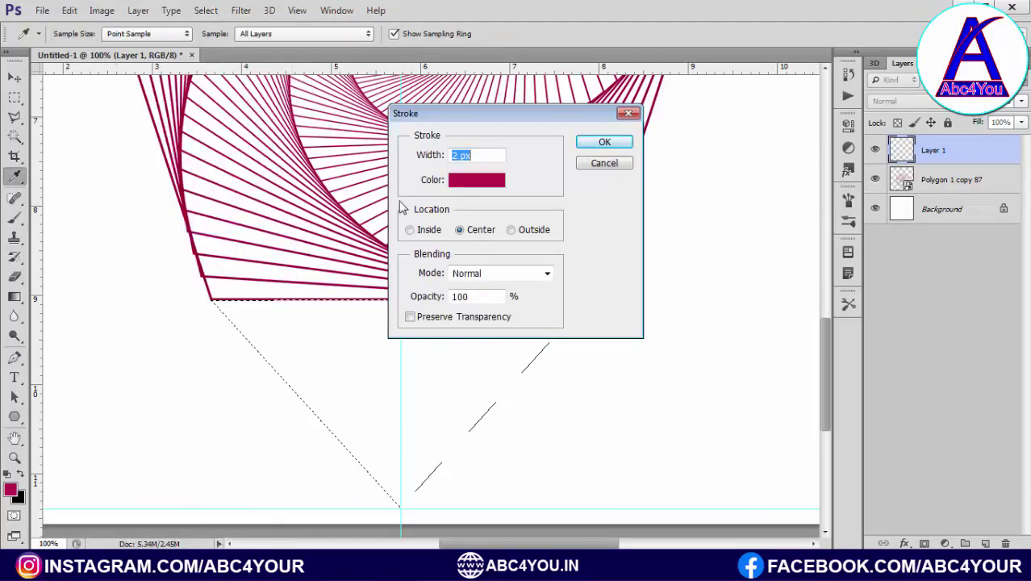
left_click(468, 184)
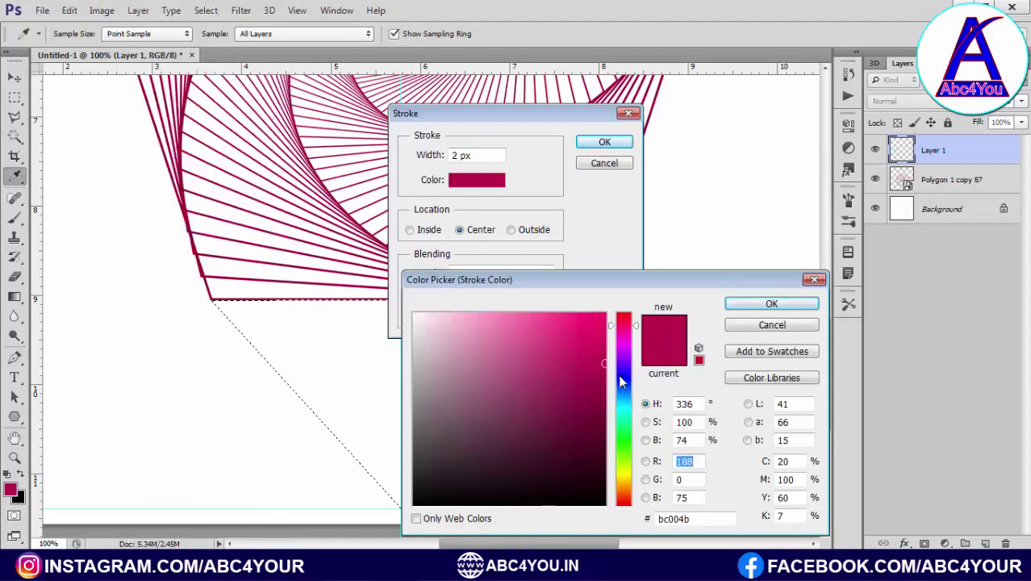
type("170")
left_click(743, 304)
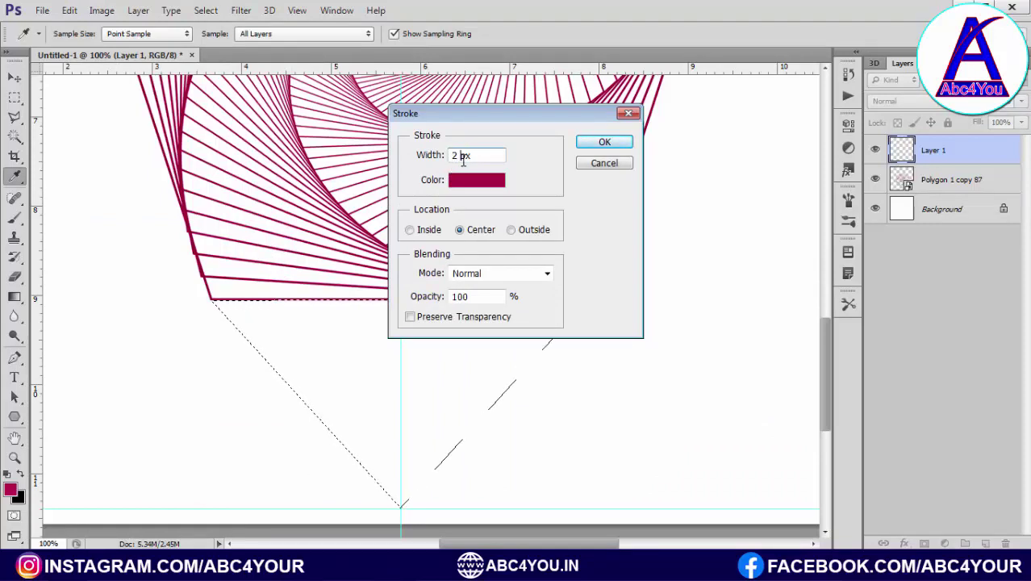
left_click(621, 146)
key("p")
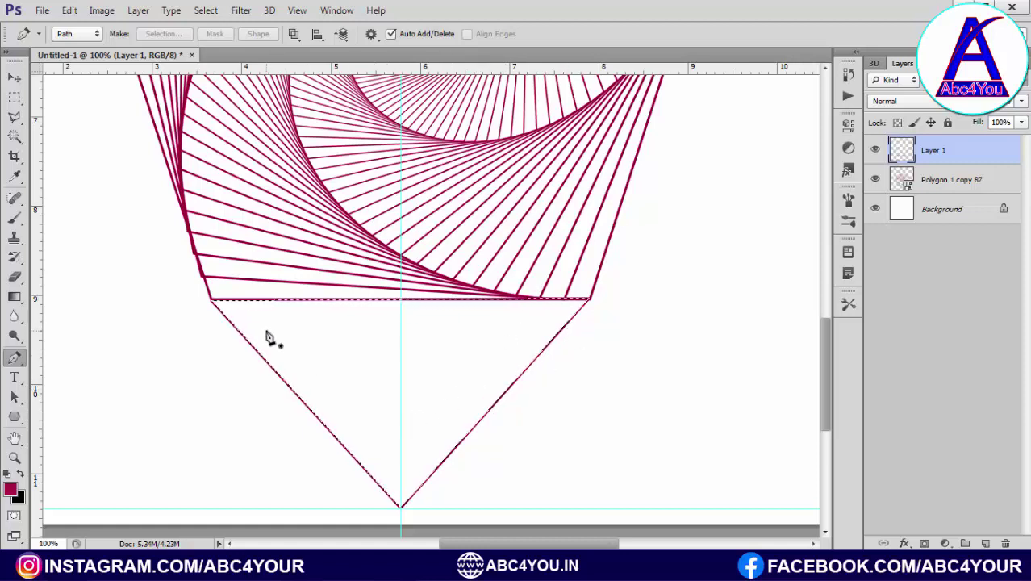
key("ctrl+d")
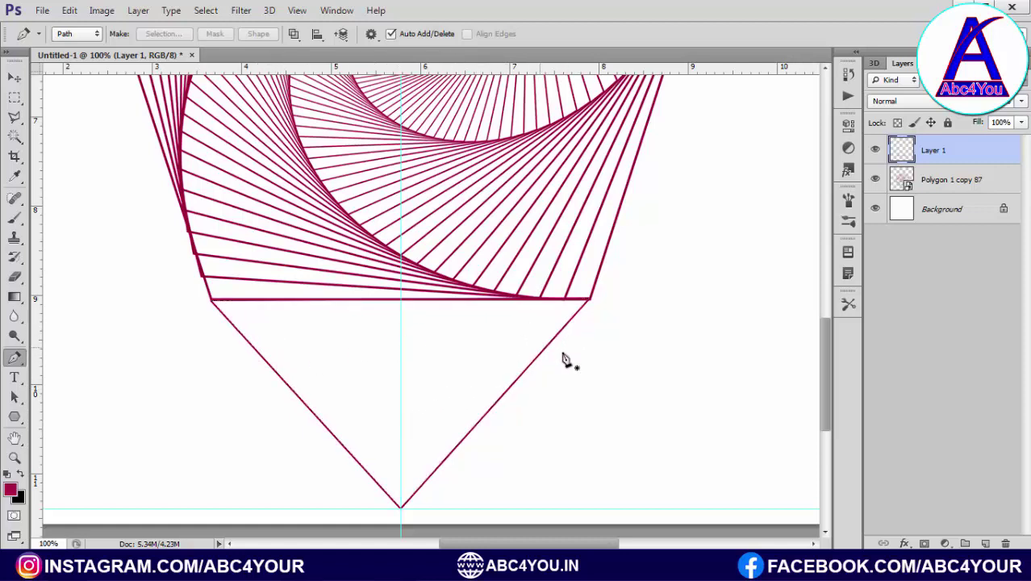
Step: Duplicate the triangle layer, scaling the copy to about 93% and rotating it about 2°
left_click(14, 77)
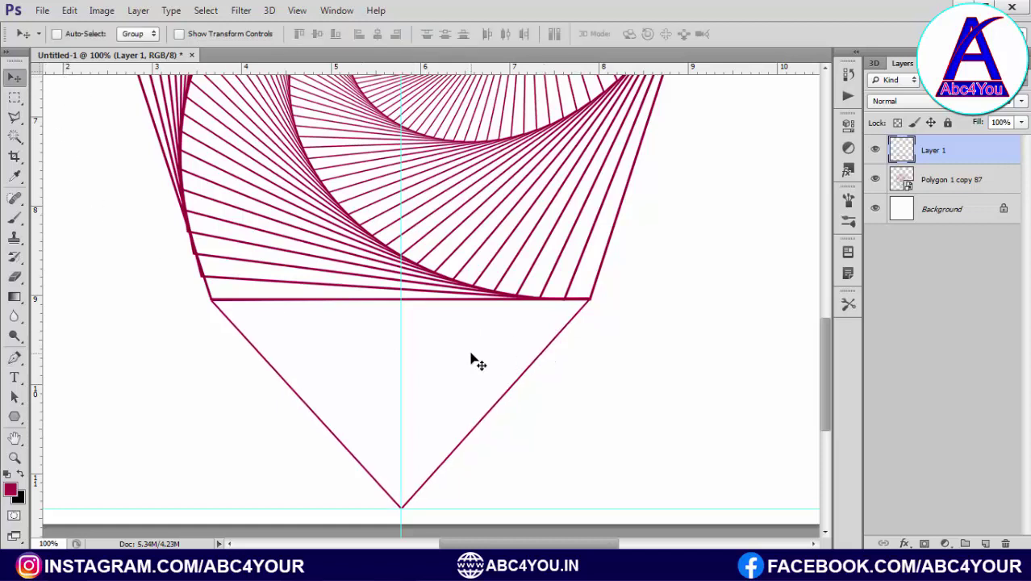
key("ctrl+j")
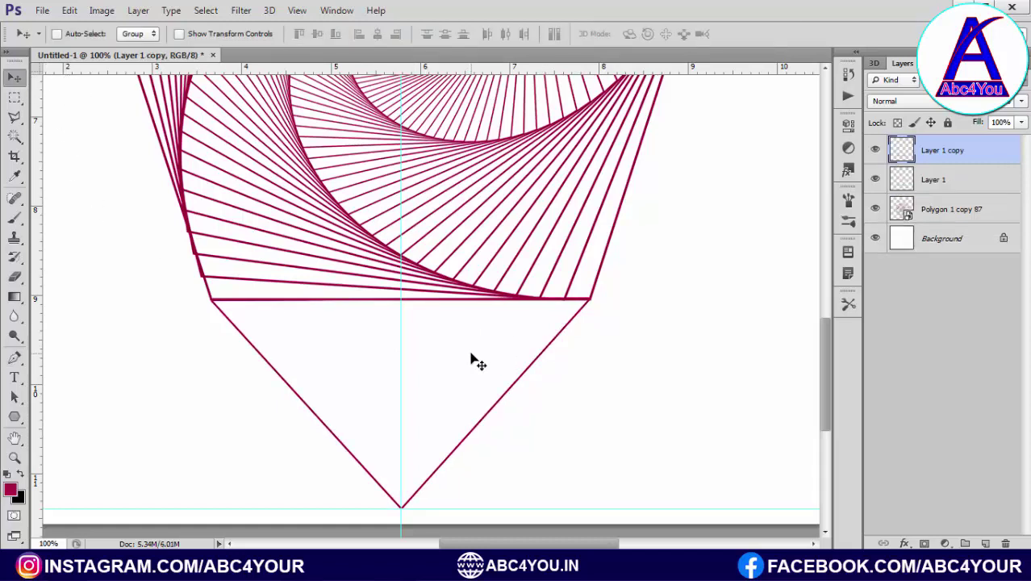
key("ctrl+t")
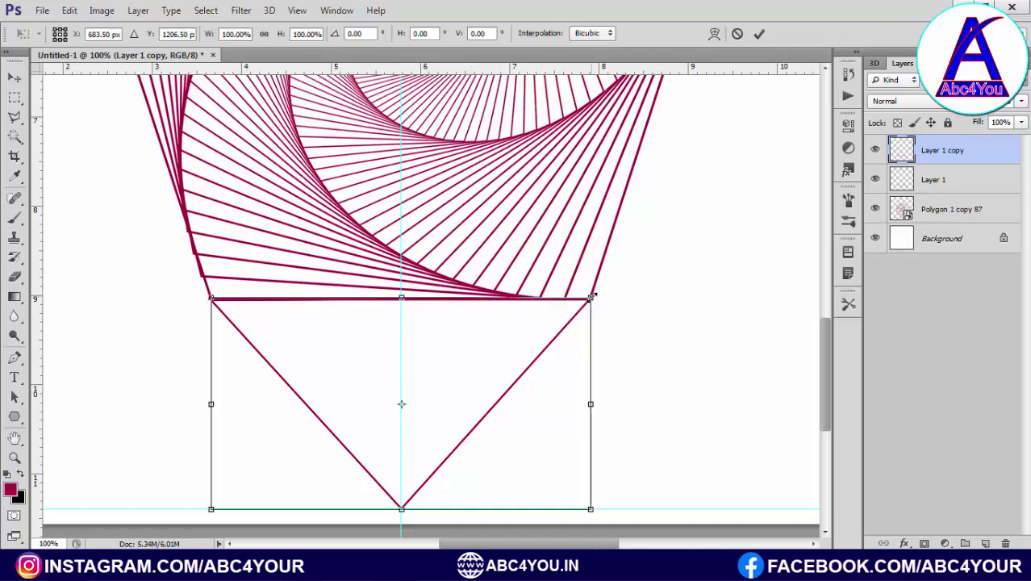
left_click_drag(592, 297, 575, 304)
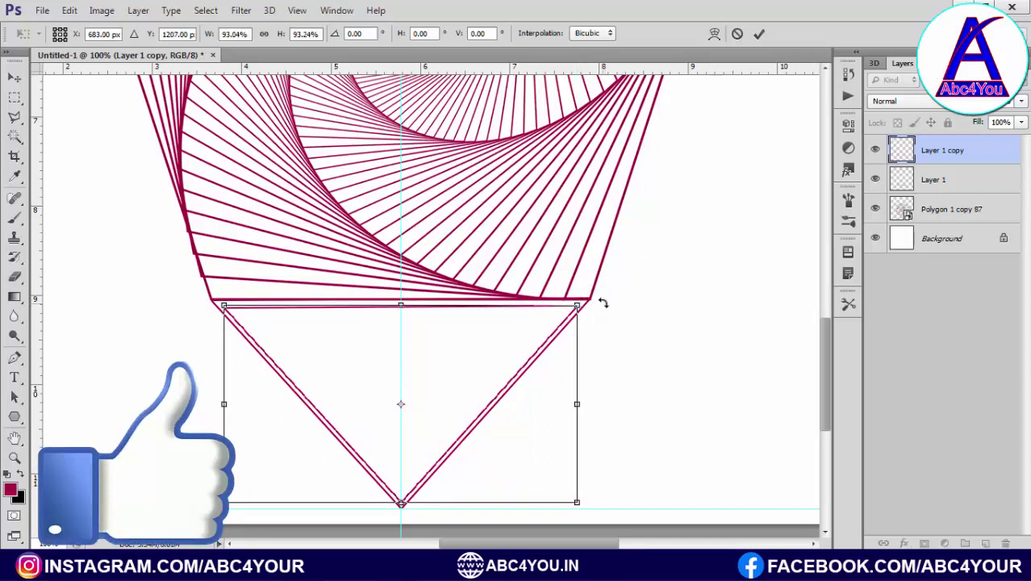
left_click_drag(603, 300, 616, 306)
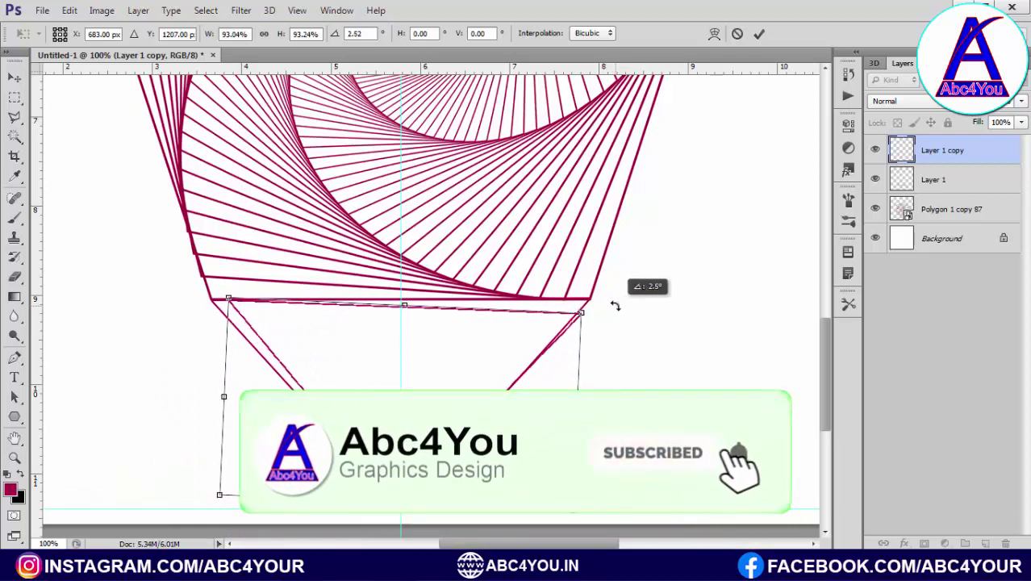
Step: Nudge the triangle copy up-left into place, commit, and repeat the transform on another copy
key("Left")
key("Left")
key("Left")
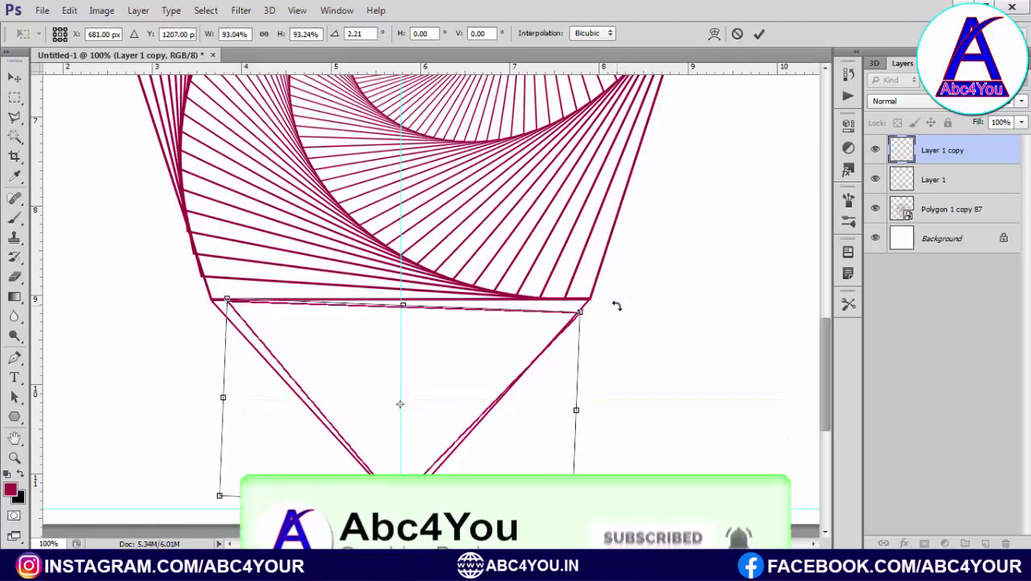
key("Left")
key("Up")
key("Up")
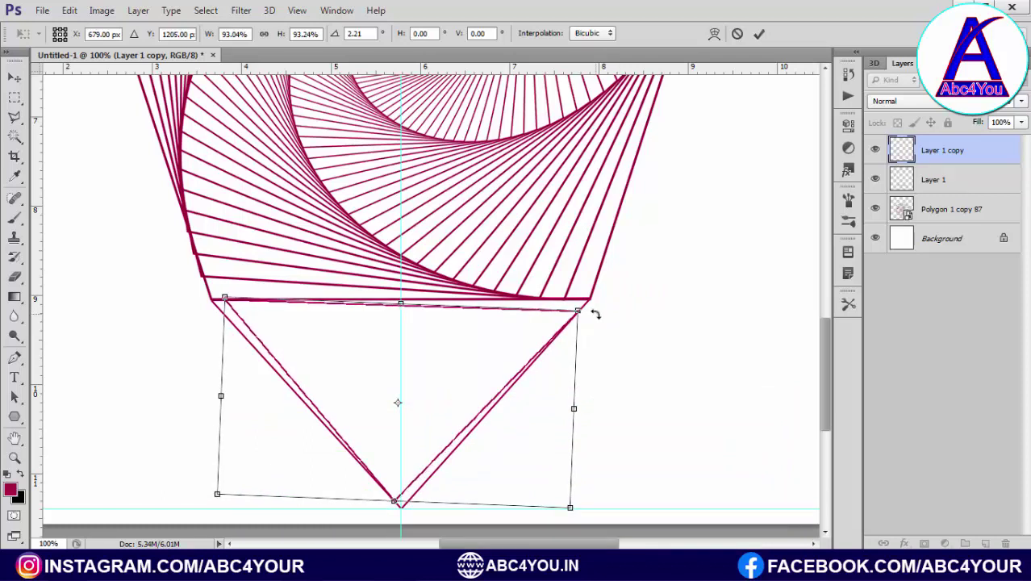
key("Return")
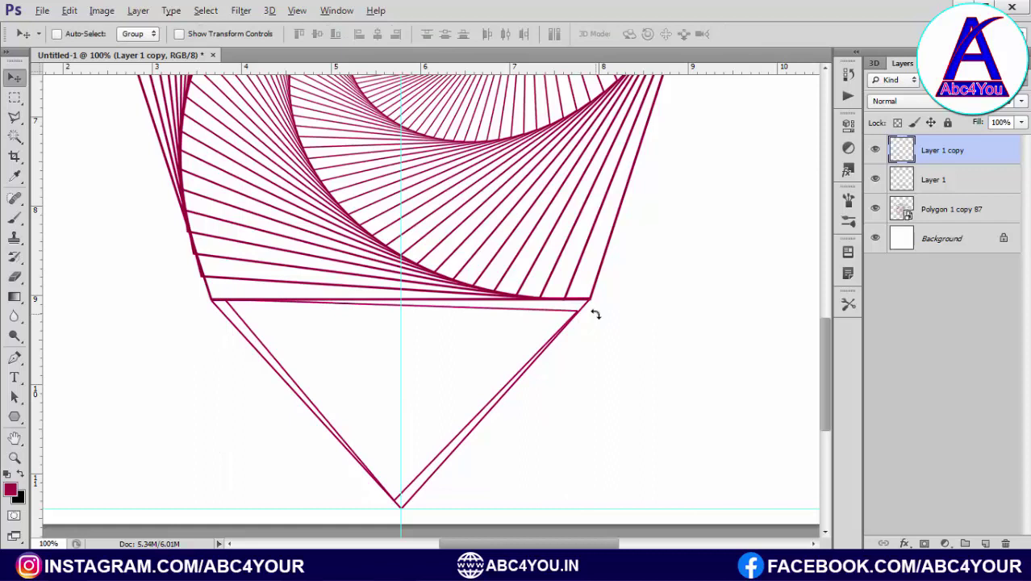
key("ctrl+alt+shift+t")
Step: Repeat the shrink-and-rotate transform four more times, spiralling the copies up to Layer 1 copy 52
key("ctrl+alt+shift+t")
key("ctrl+alt+shift+t")
key("ctrl+alt+shift+t")
key("ctrl+alt+shift+t")
key("ctrl+alt+shift+t")
key("ctrl+alt+shift+t")
key("ctrl+alt+shift+t")
key("ctrl+alt+shift+t")
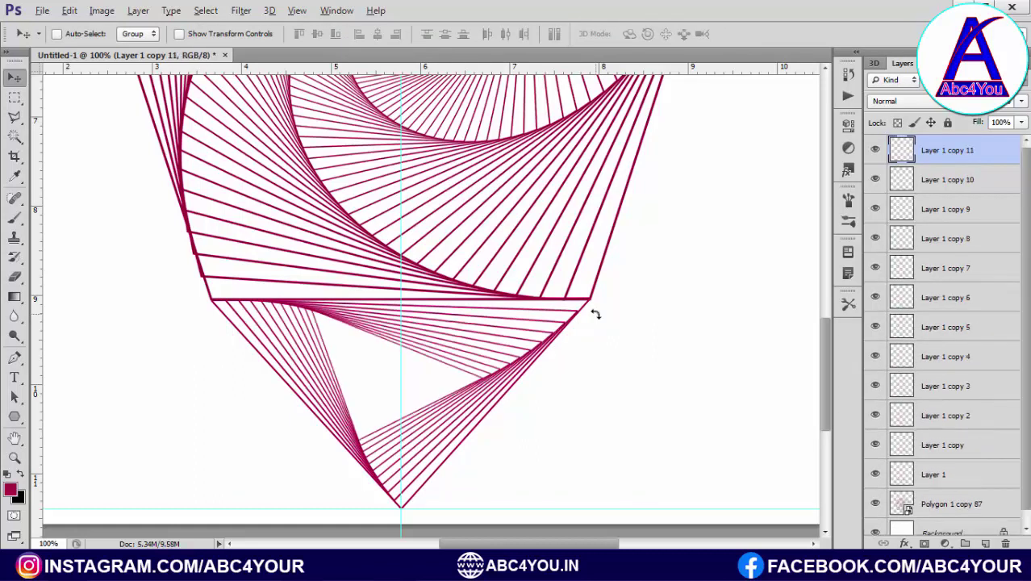
key("ctrl+alt+shift+t")
key("ctrl+alt+shift+t")
key("ctrl+alt+shift+t")
key("ctrl+alt+shift+t")
key("ctrl+alt+shift+t")
key("ctrl+alt+shift+t")
key("ctrl+alt+shift+t")
key("ctrl+alt+shift+t")
key("ctrl+alt+shift+t")
key("ctrl+alt+shift+t")
key("ctrl+alt+shift+t")
key("ctrl+alt+shift+t")
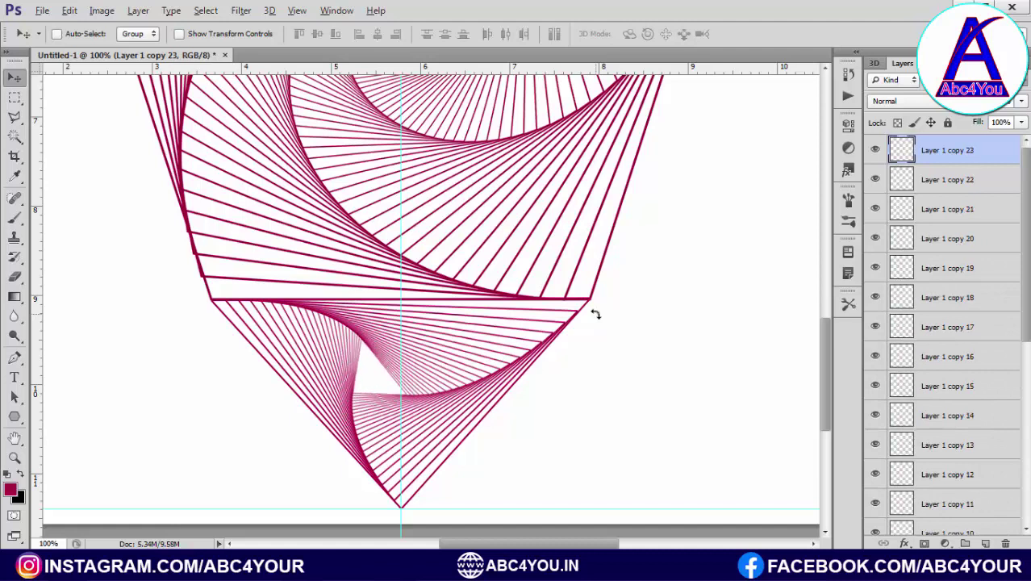
key("ctrl+alt+shift+t")
key("ctrl+alt+shift+t")
key("ctrl+alt+shift+t")
key("ctrl+alt+shift+t")
key("ctrl+alt+shift+t")
key("ctrl+alt+shift+t")
key("ctrl+alt+shift+t")
key("ctrl+alt+shift+t")
key("ctrl+alt+shift+t")
key("ctrl+alt+shift+t")
key("ctrl+alt+shift+t")
key("ctrl+alt+shift+t")
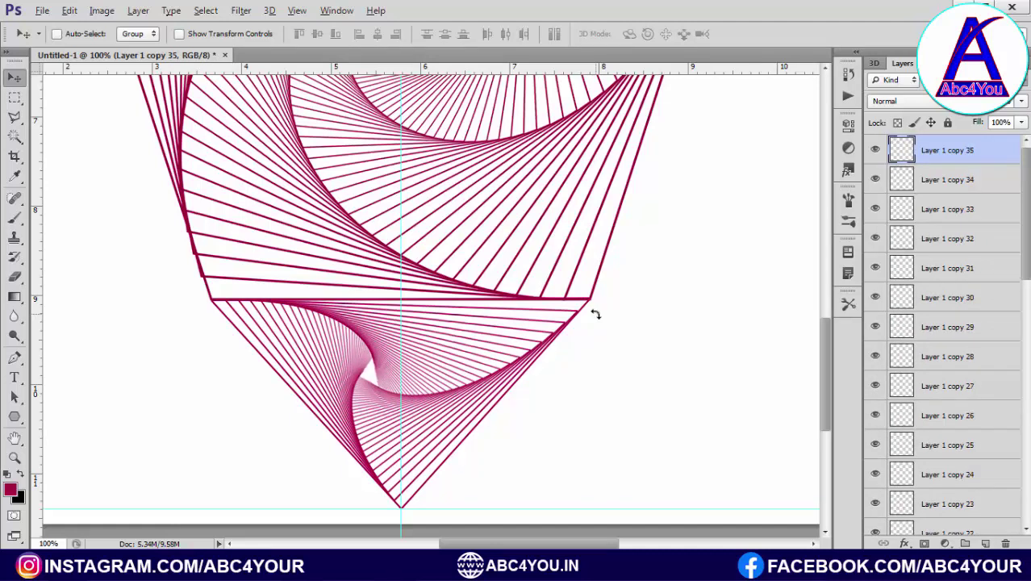
key("ctrl+alt+shift+t")
key("ctrl+alt+shift+t")
key("ctrl+alt+shift+t")
key("ctrl+alt+shift+t")
key("ctrl+alt+shift+t")
key("ctrl+alt+shift+t")
key("ctrl+alt+shift+t")
key("ctrl+alt+shift+t")
key("ctrl+alt+shift+t")
key("ctrl+alt+shift+t")
key("ctrl+alt+shift+t")
key("ctrl+alt+shift+t")
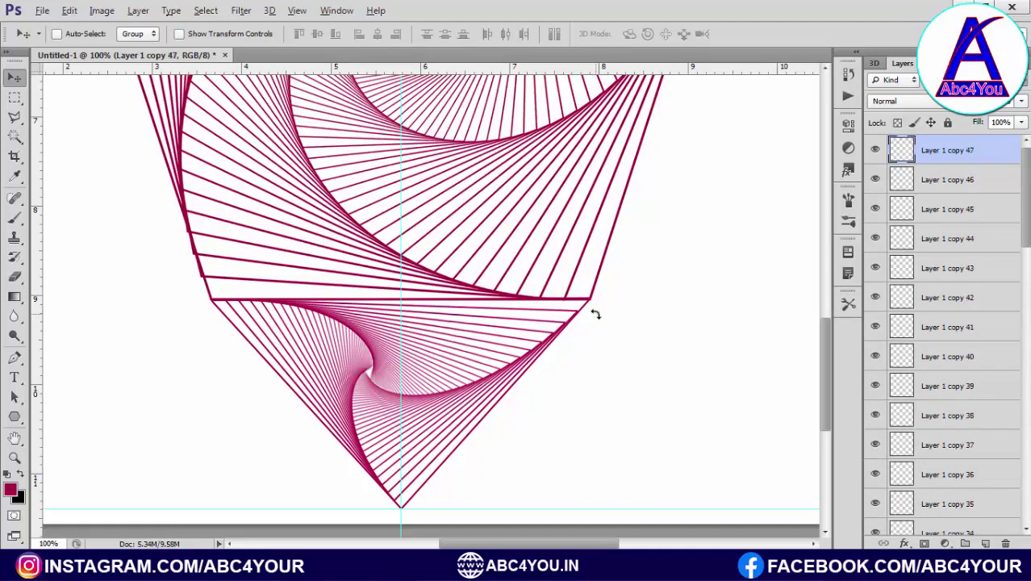
key("ctrl+alt+shift+t")
key("ctrl+alt+shift+t")
key("ctrl+alt+shift+t")
key("ctrl+alt+shift+t")
key("ctrl+alt+shift+t")
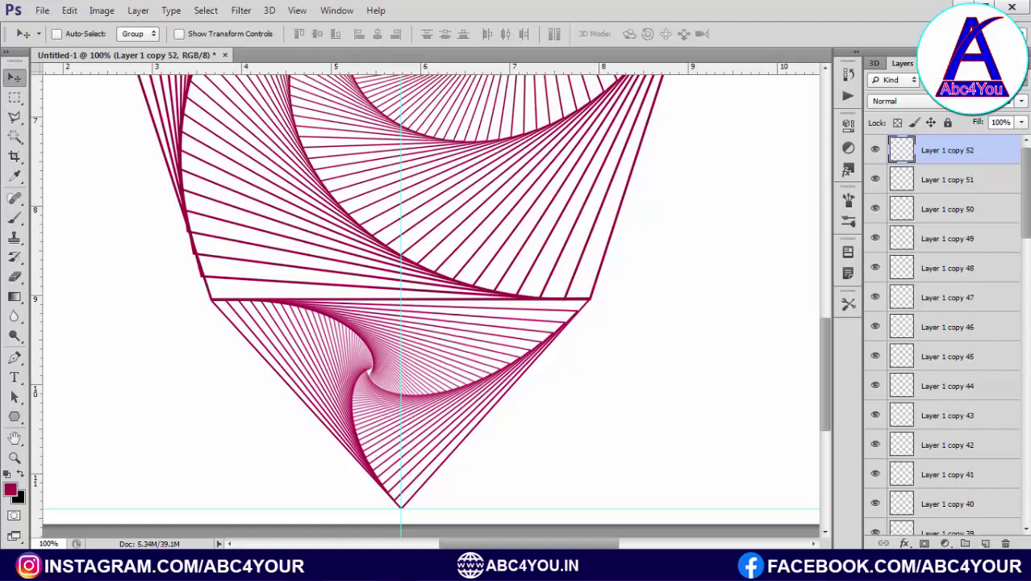
left_click_drag(1026, 197, 1027, 484)
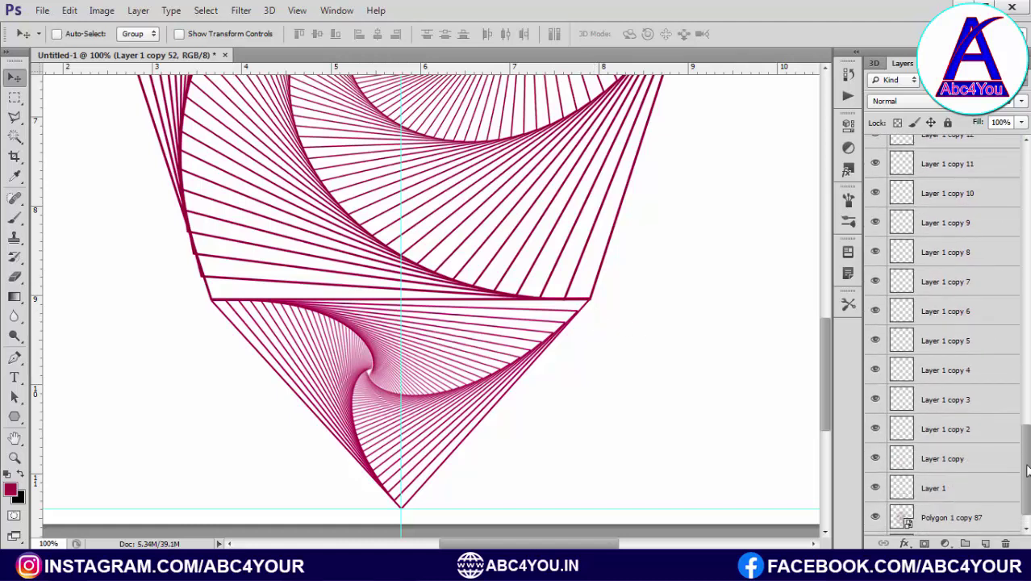
Step: Select all the triangle outline layers and merge them into Layer 1 copy 52
left_click(968, 458, "shift")
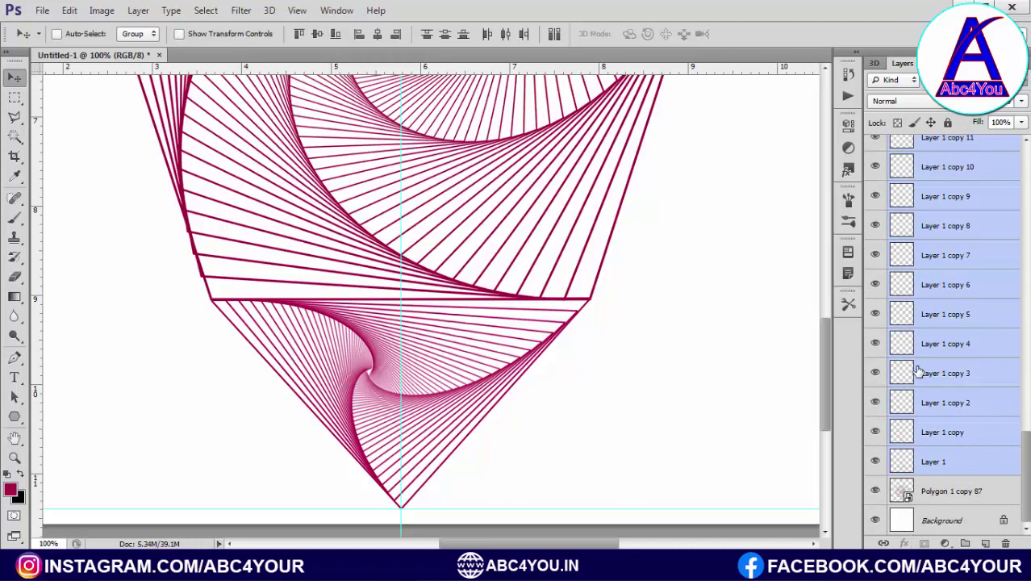
key("ctrl+e")
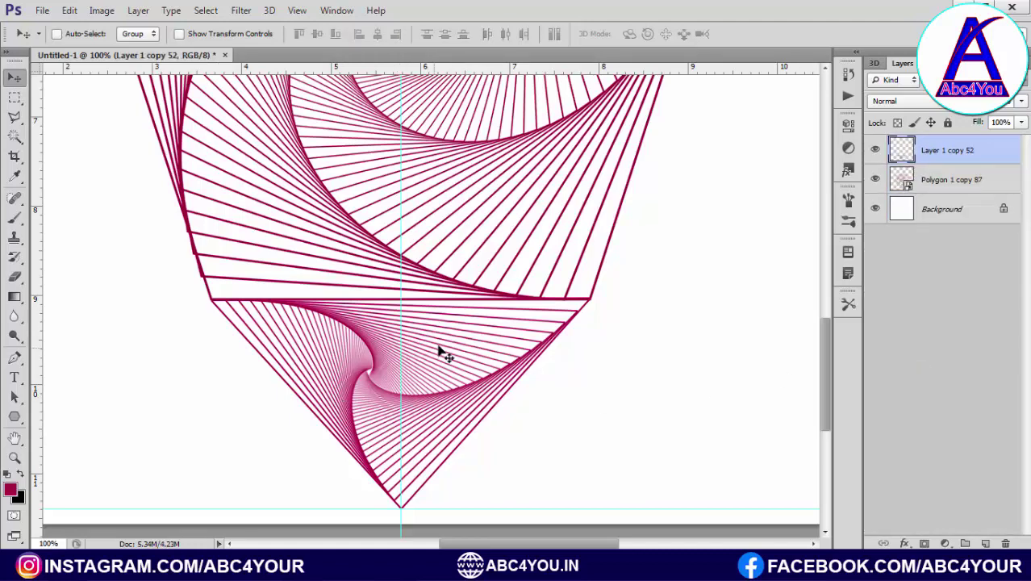
left_click_drag(482, 355, 651, 410)
key("ctrl+z")
Step: Convert the merged triangle spiral layer into a smart object
right_click(978, 156)
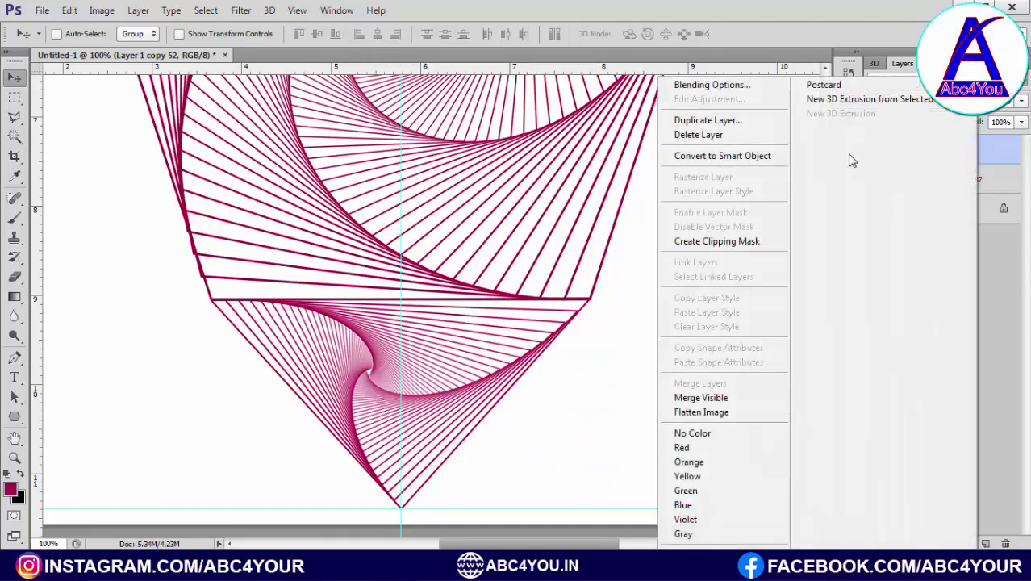
left_click(716, 160)
scroll(482, 320, "down", 1, "alt")
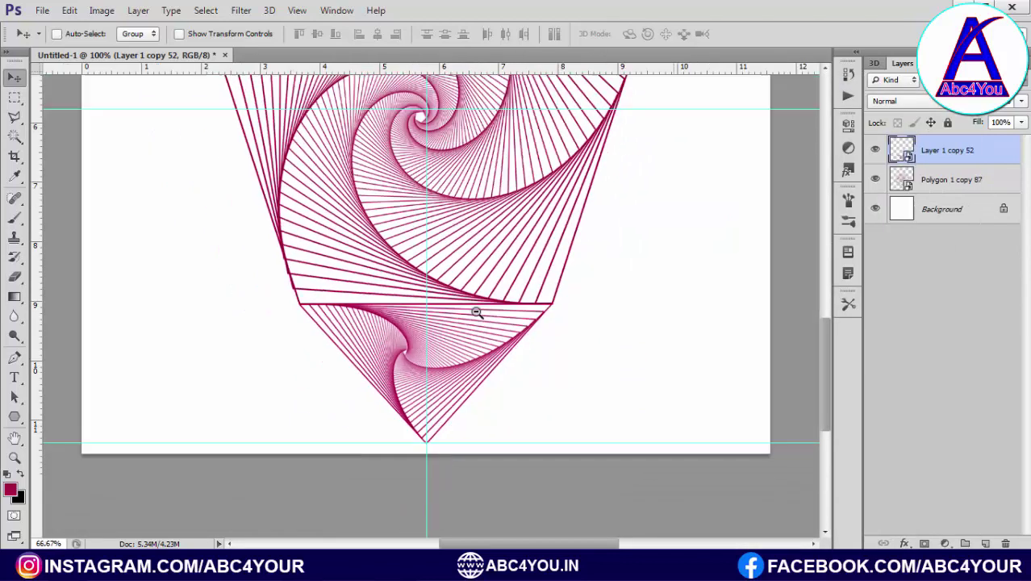
scroll(481, 320, "down", 1, "alt")
left_click_drag(509, 207, 507, 276)
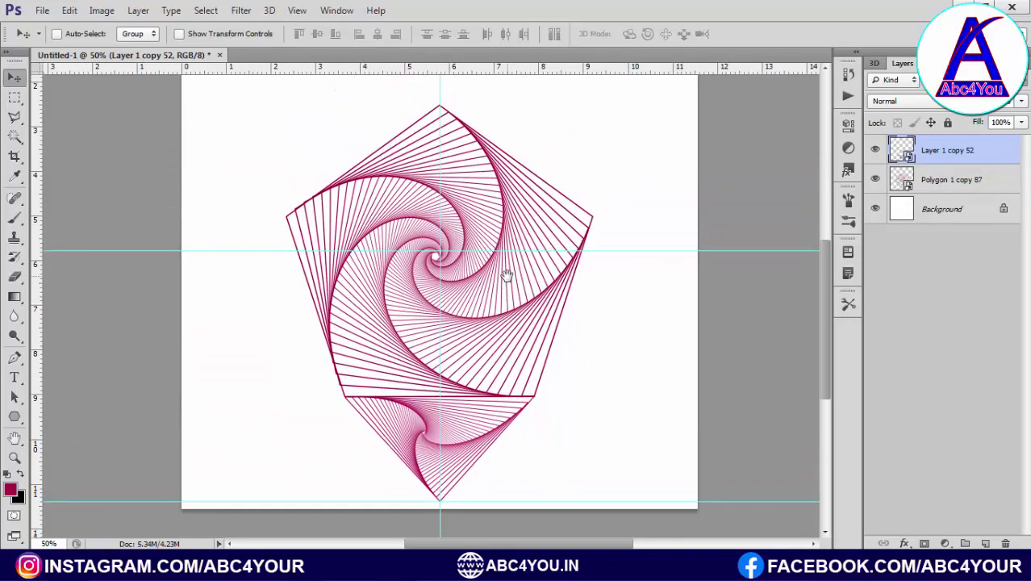
Step: Duplicate the triangle spiral, then select Layer 1 copy 52 together with Polygon 1 copy 87
left_click(875, 150)
key("ctrl+j")
left_click(984, 184)
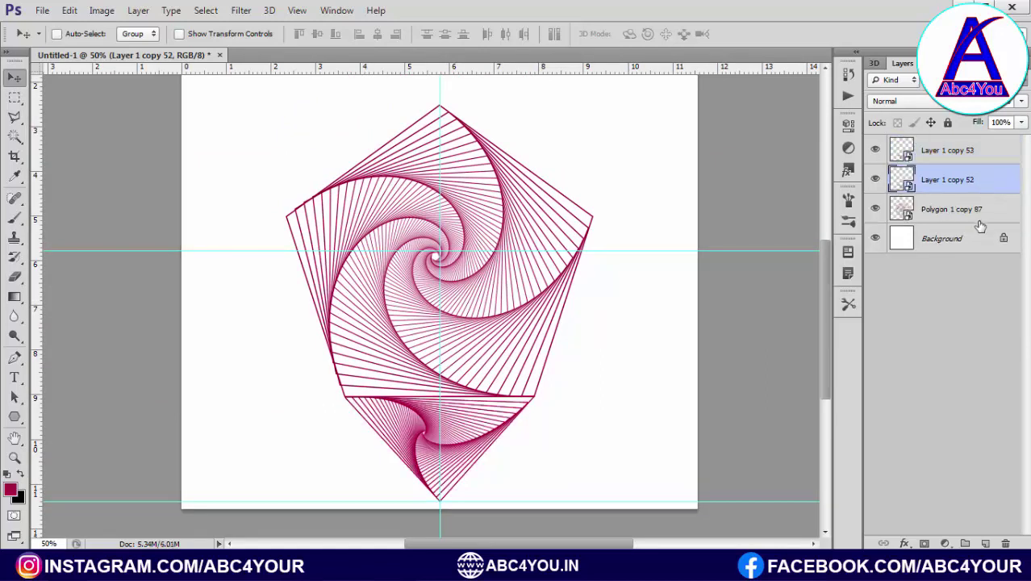
left_click(962, 215, "shift")
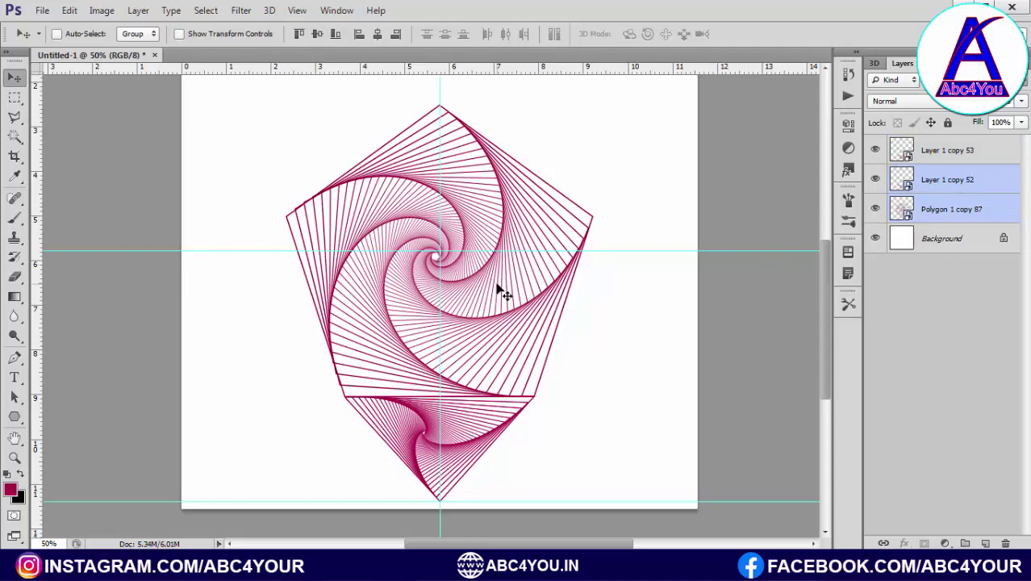
Step: Rotate the two layers about 72° and fit them snugly against the spiral's lower edge
key("ctrl+t")
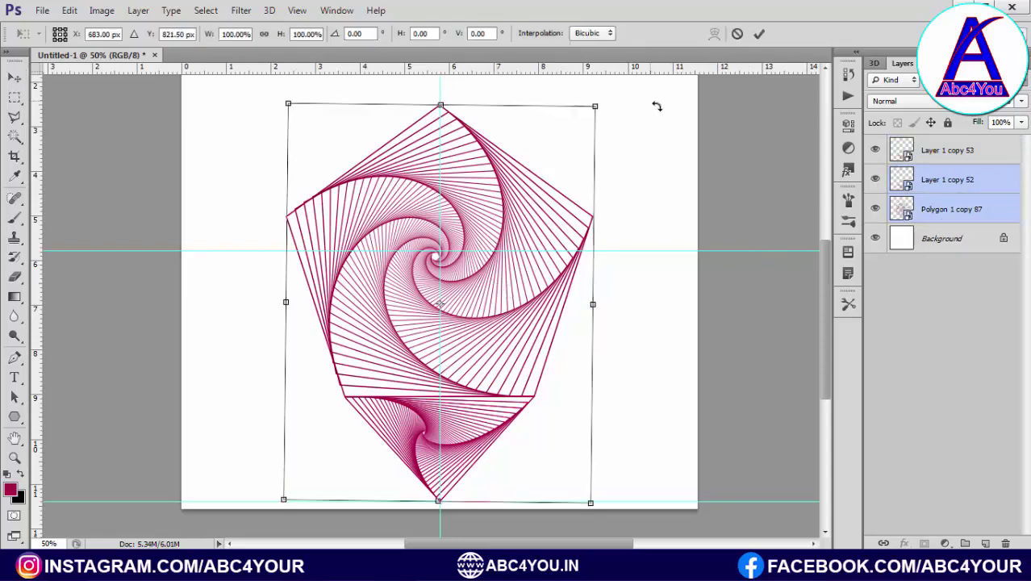
mouse_move(656, 105)
left_mouse_down()
mouse_move(691, 232)
mouse_move(652, 432)
mouse_move(674, 432)
left_mouse_up()
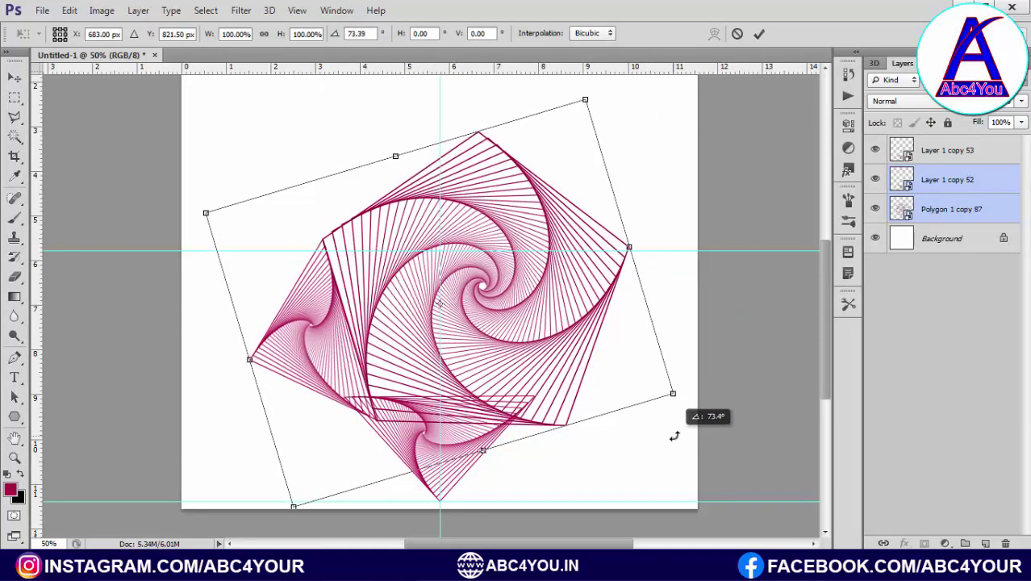
scroll(504, 357, "up", 2)
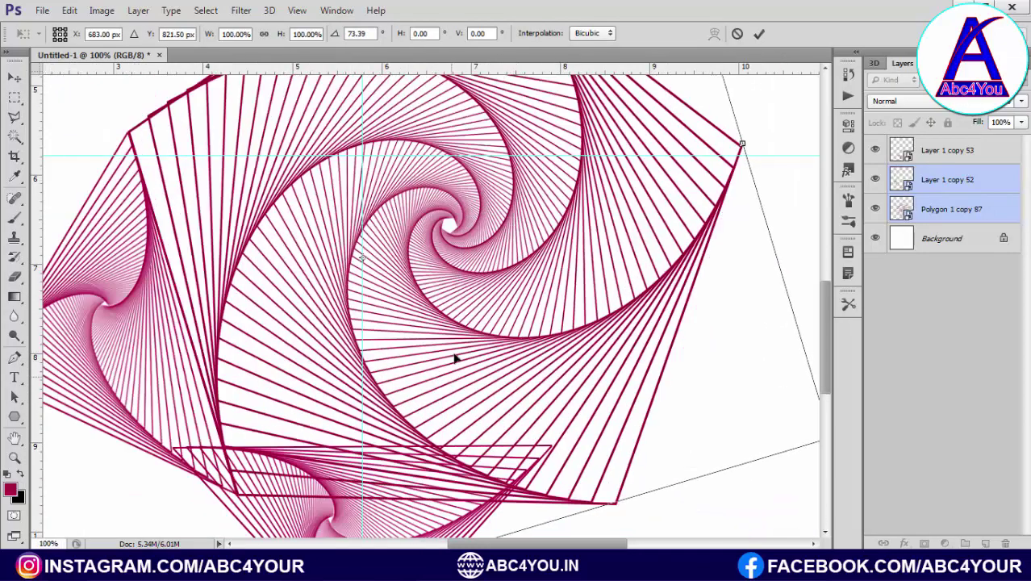
mouse_move(457, 357)
left_mouse_down()
mouse_move(421, 316)
mouse_move(405, 316)
left_mouse_up()
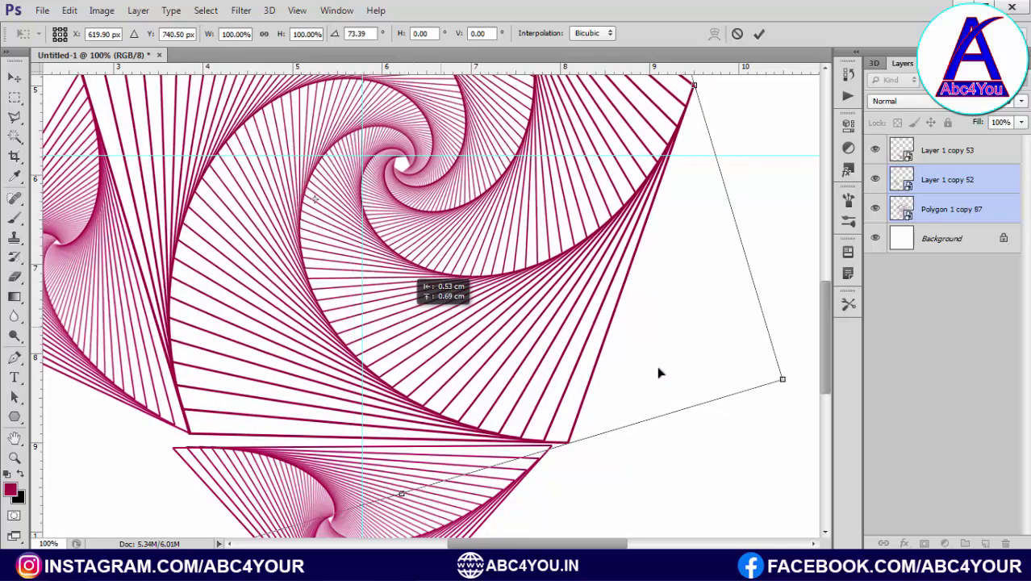
left_click_drag(743, 425, 804, 434)
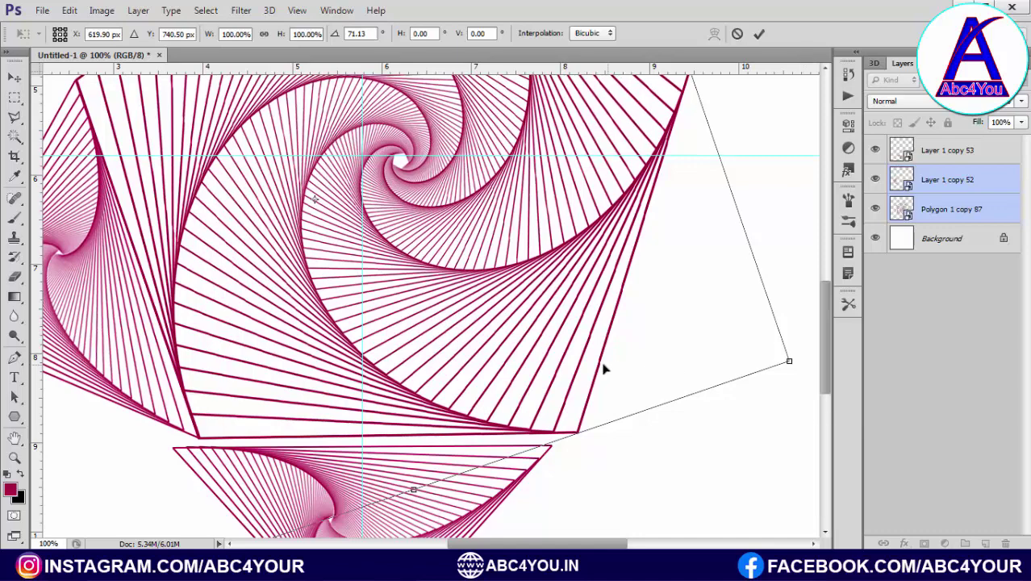
left_click_drag(603, 368, 582, 355)
key("Return")
key("ctrl+minus")
key("ctrl+minus")
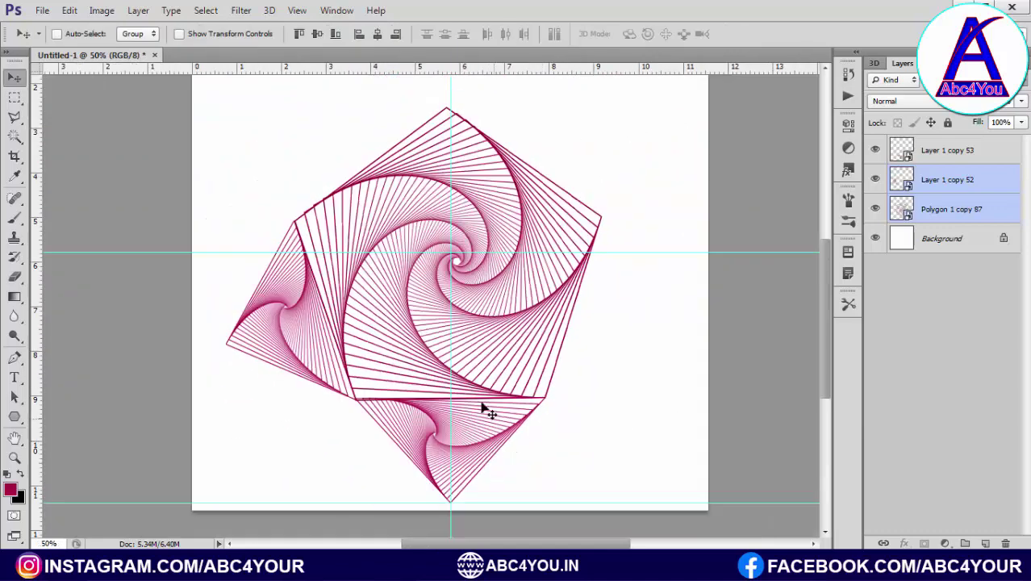
Step: Duplicate Layer 1 copy 53 and select the layers down to Polygon 1 copy 87
left_click(962, 154)
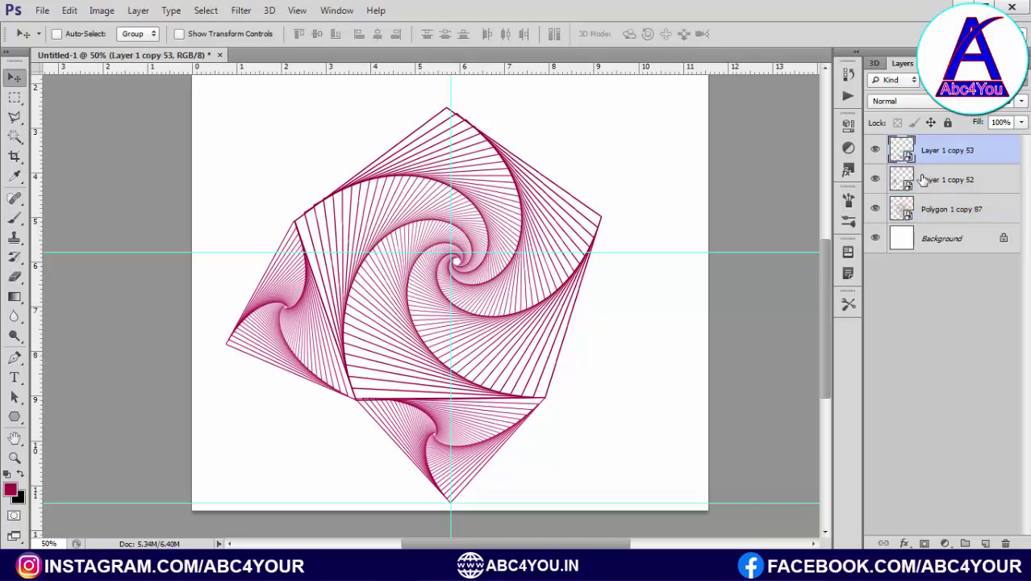
key("ctrl+j")
left_click(995, 188)
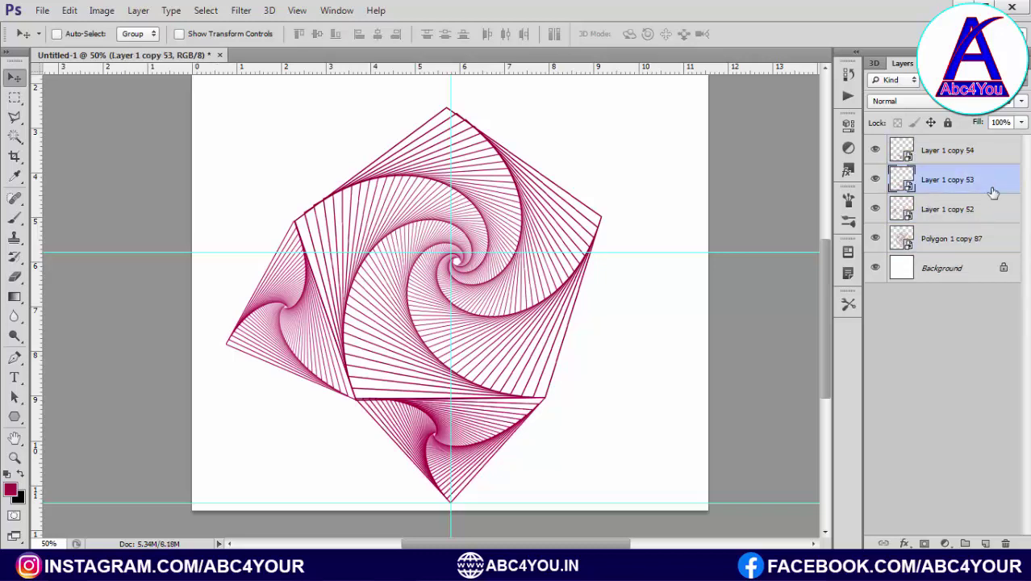
left_click(982, 242, "shift")
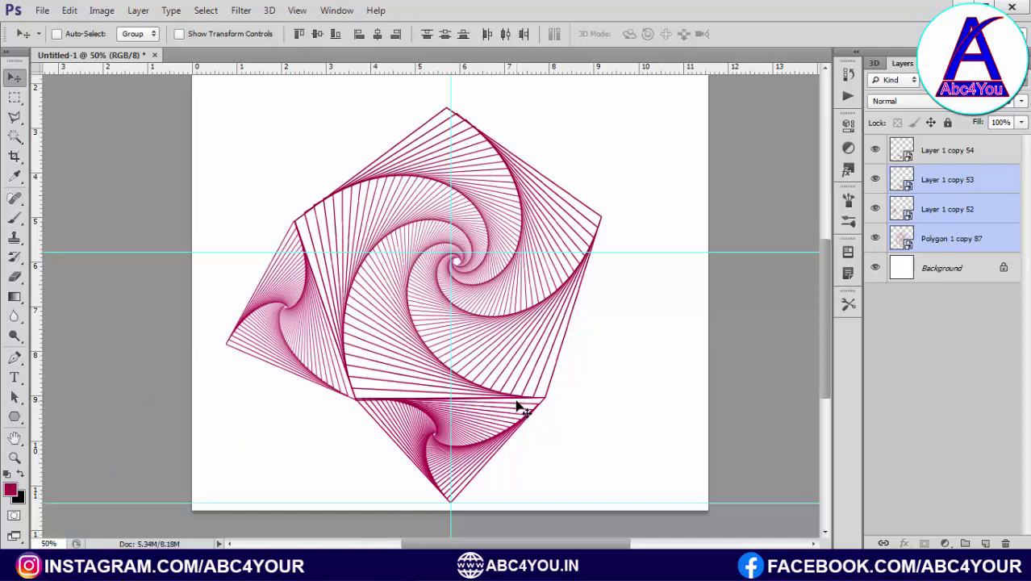
Step: Rotate the selected copies about 72° around the centre and fine-tune their position
key("ctrl+t")
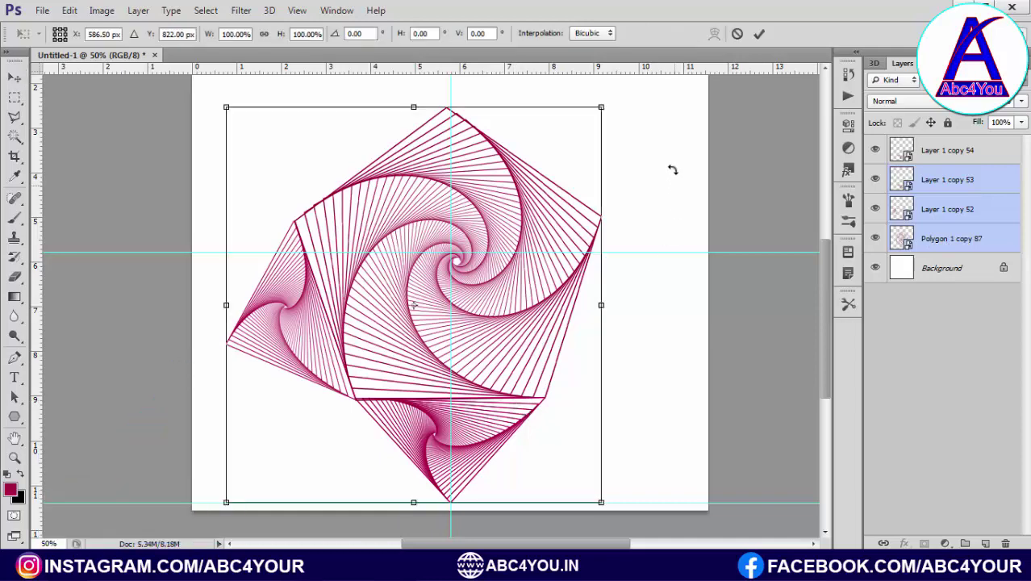
mouse_move(672, 169)
left_mouse_down()
mouse_move(653, 469)
mouse_move(610, 520)
left_mouse_up()
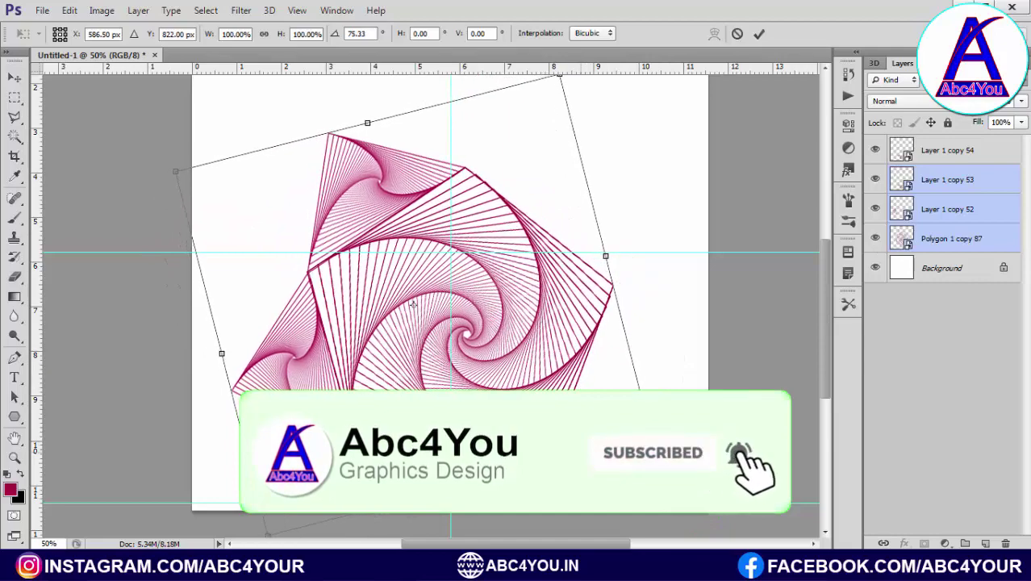
left_click_drag(497, 387, 489, 327)
left_click(486, 378, "ctrl")
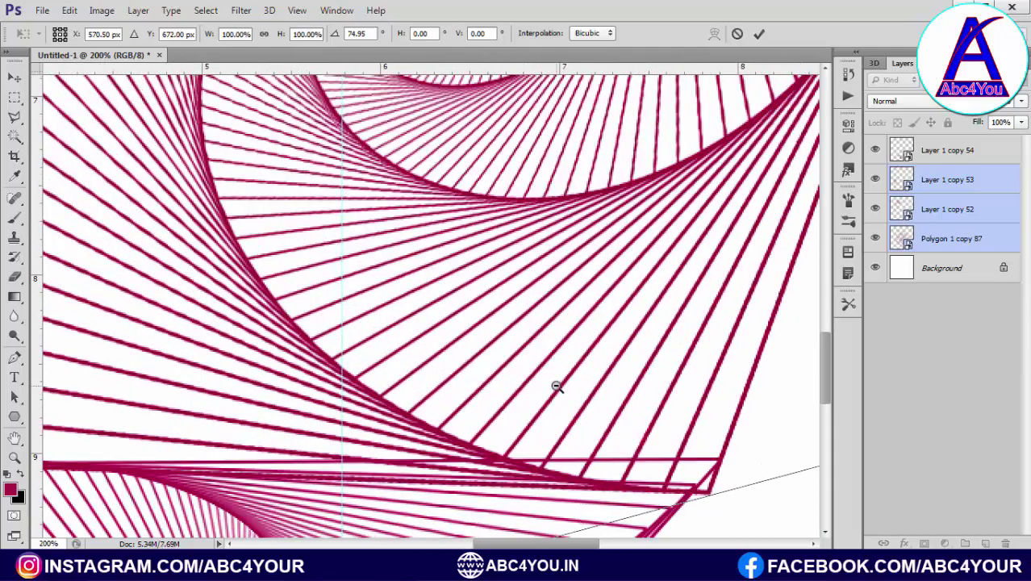
left_click(556, 387, "alt")
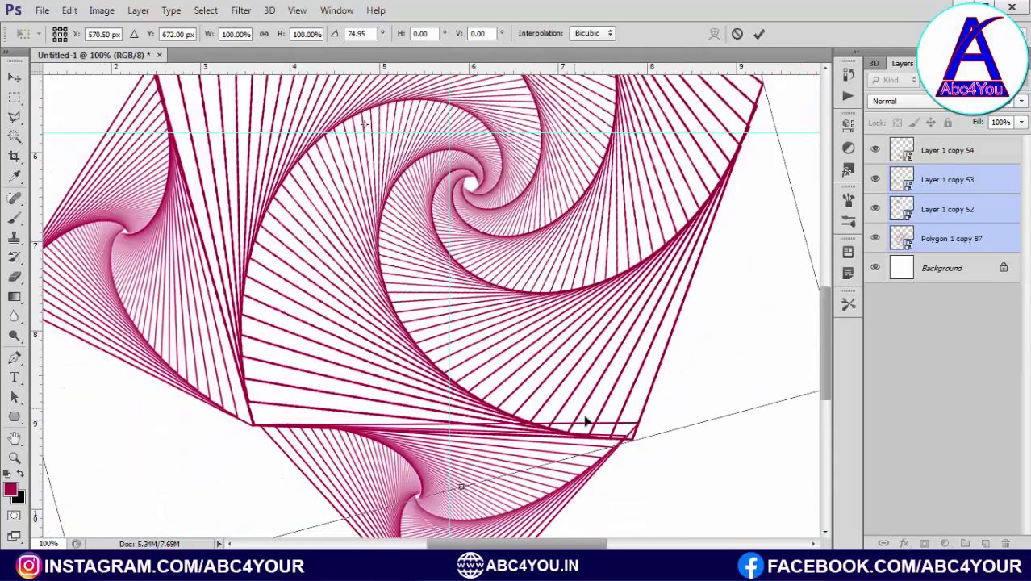
left_click_drag(607, 394, 613, 380)
left_click(612, 384, "ctrl")
left_click_drag(675, 431, 679, 433)
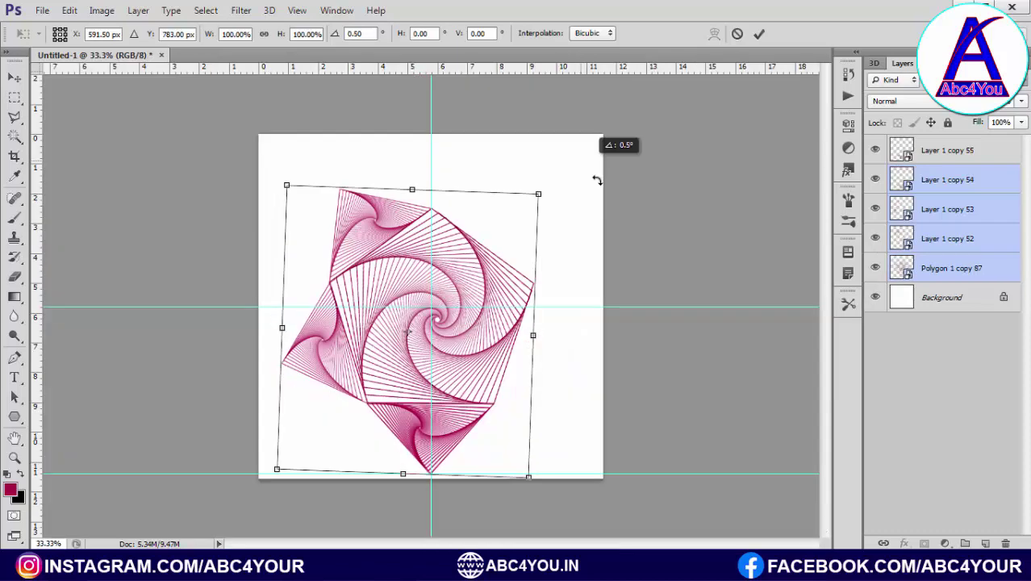
mouse_move(597, 180)
left_mouse_down()
mouse_move(601, 242)
mouse_move(551, 408)
left_mouse_up()
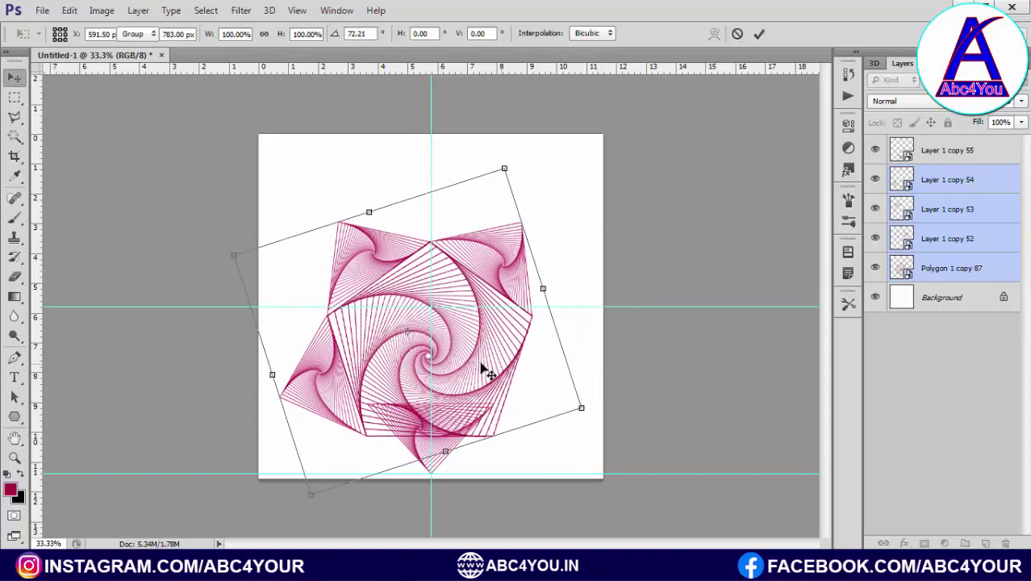
key("Return")
Step: Nudge the rotated artwork left and down, then repeat the transform on another copy
left_click(455, 375)
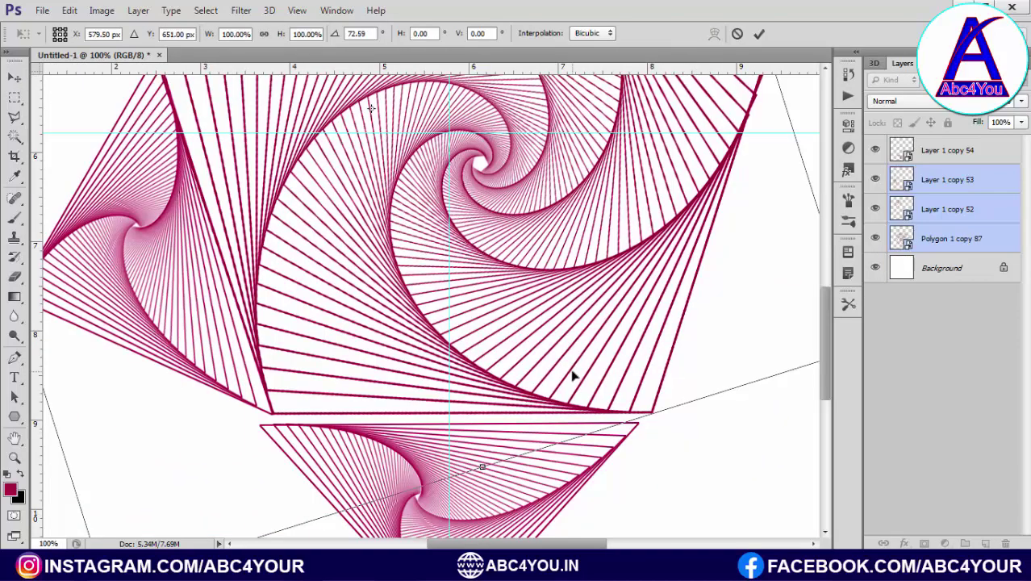
key("Left")
key("Left")
key("Left")
key("Left")
key("Left")
key("Left")
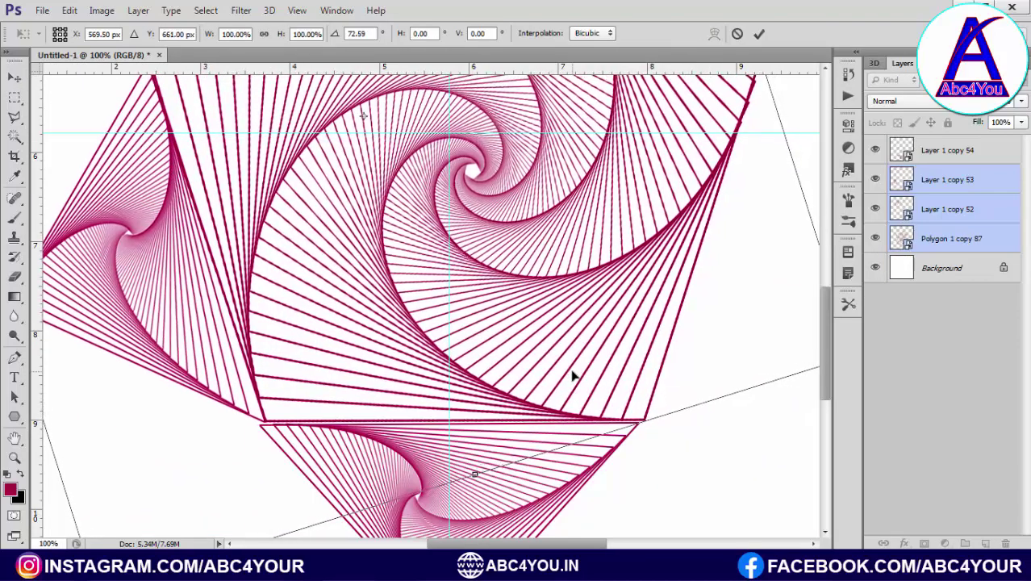
key("Down")
key("Down")
key("Down")
key("Down")
key("Down")
key("Return")
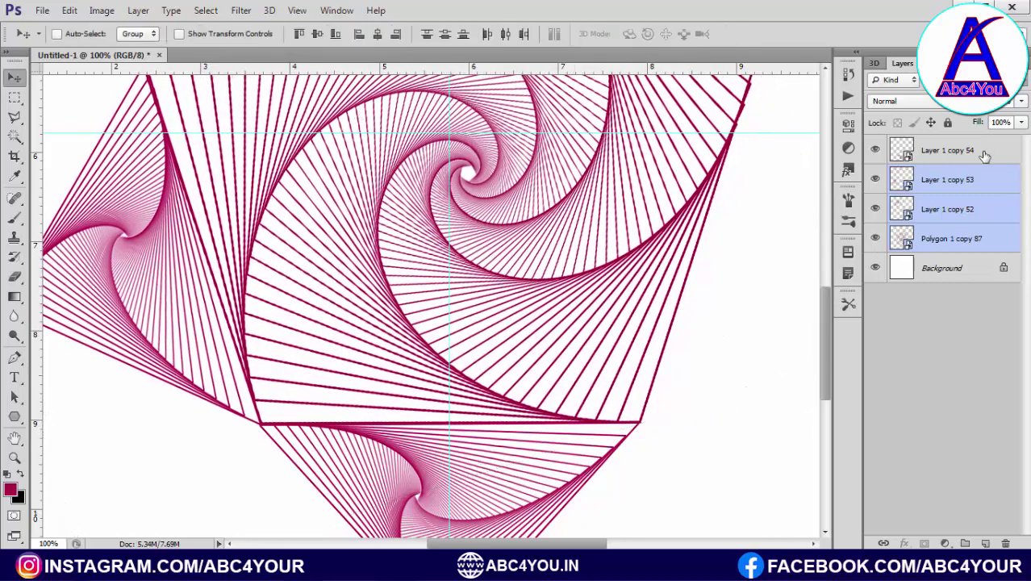
key("ctrl+alt+shift+t")
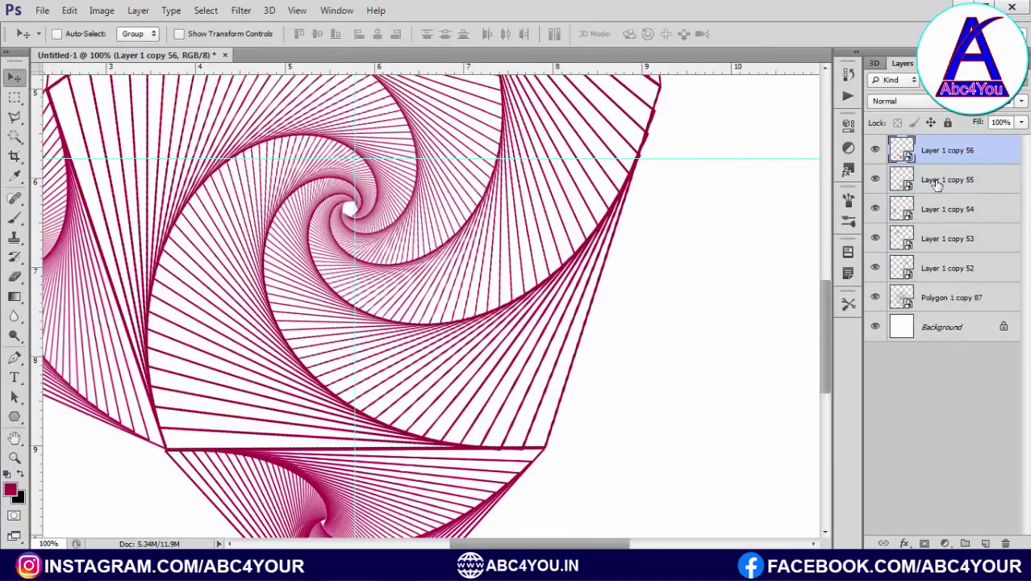
Step: Select the copies down to Polygon 1 copy 87 and rotate them to form the next point
left_click(936, 184)
left_click(952, 297, "shift")
key("ctrl+minus")
key("ctrl+minus")
key("ctrl+minus")
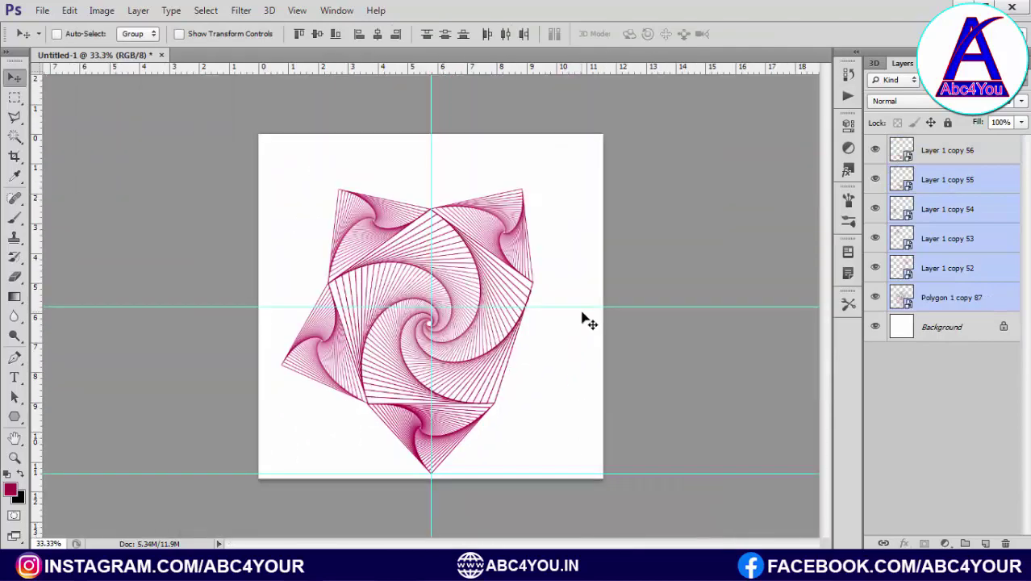
key("ctrl+t")
left_click_drag(570, 179, 564, 424)
key("Return")
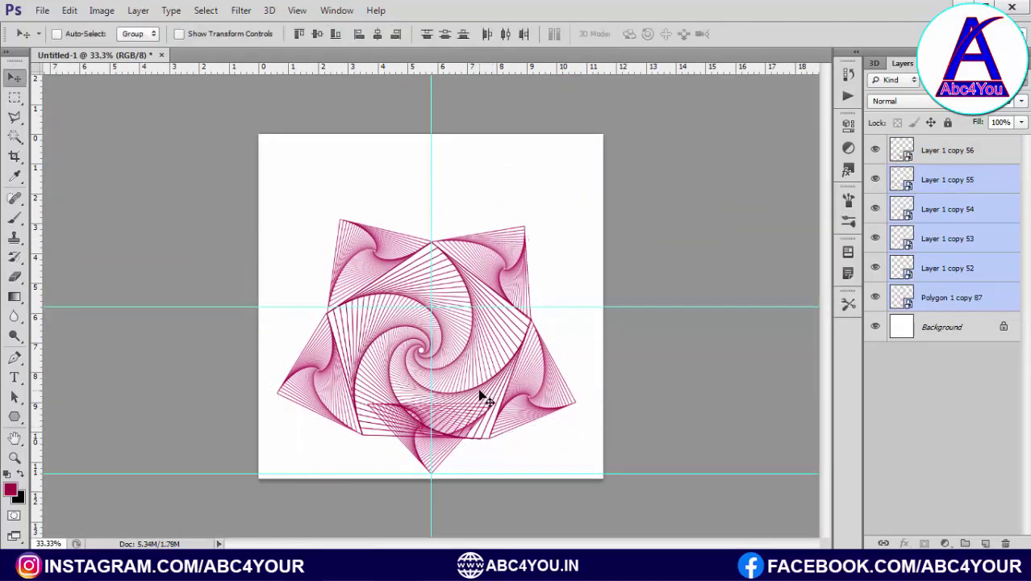
Step: Move and slightly re-rotate the copies, nudging them down and left into place
key("ctrl+plus")
left_click_drag(472, 403, 484, 337)
key("ctrl+t")
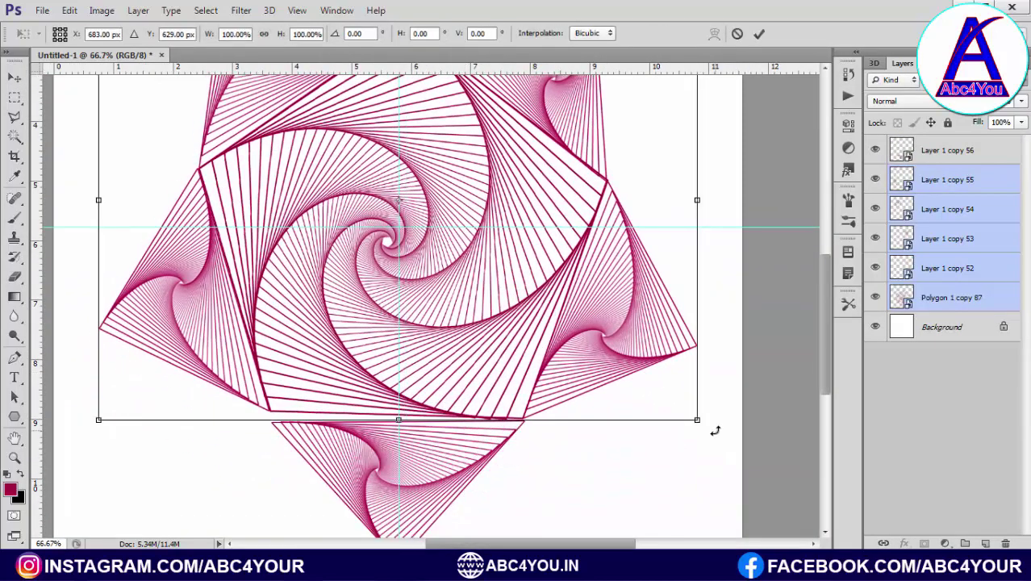
mouse_move(716, 428)
left_mouse_down()
mouse_move(728, 431)
mouse_move(736, 416)
left_mouse_up()
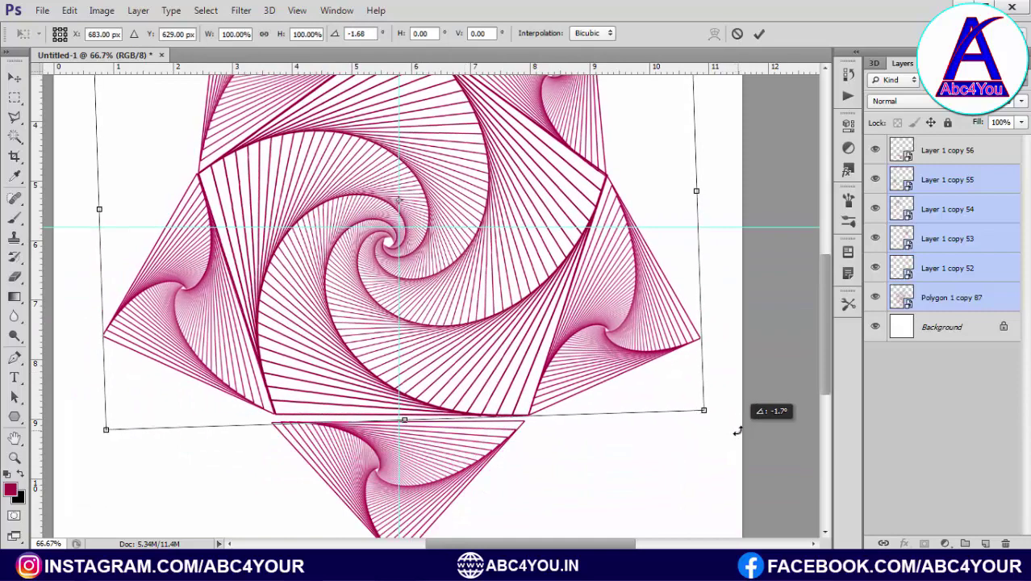
key("Return")
key("Down")
key("Down")
key("Down")
key("Left")
key("Left")
key("Left")
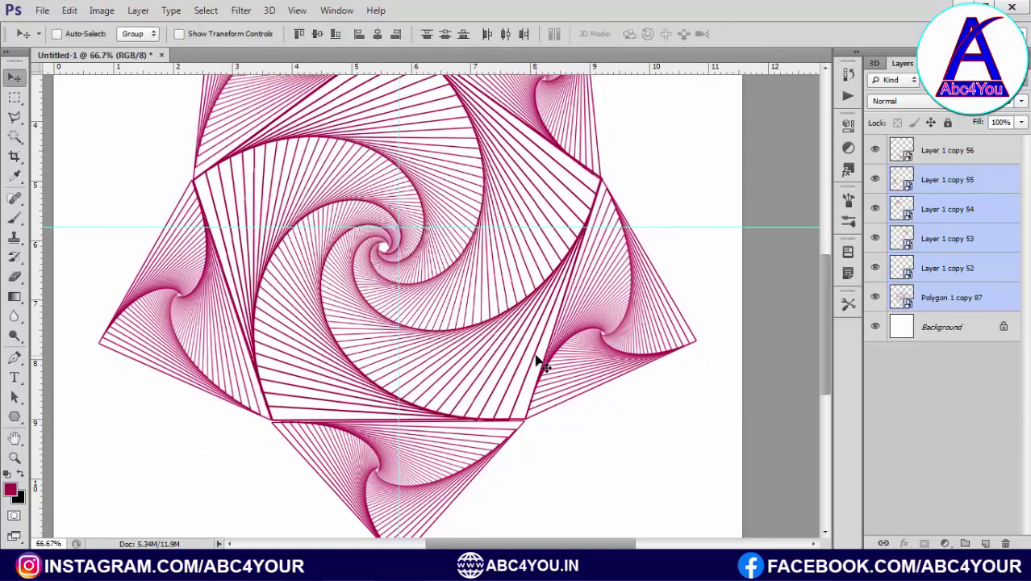
key("Down")
key("Down")
key("Down")
Step: Fit the document in view, hide the guides, and select Layer 1 copy 56 through Polygon 1 copy 87
key("ctrl+0")
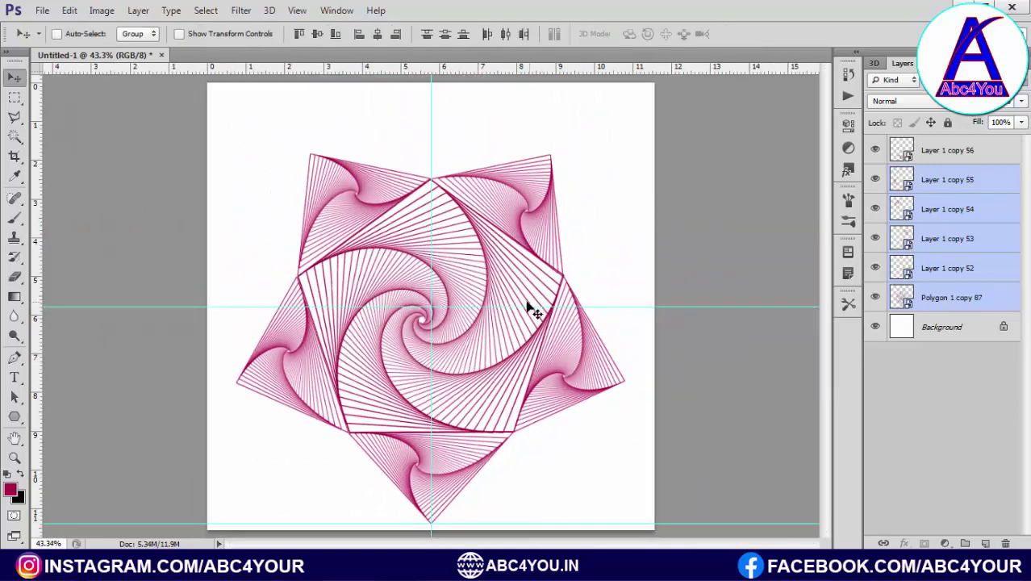
key("ctrl+semicolon")
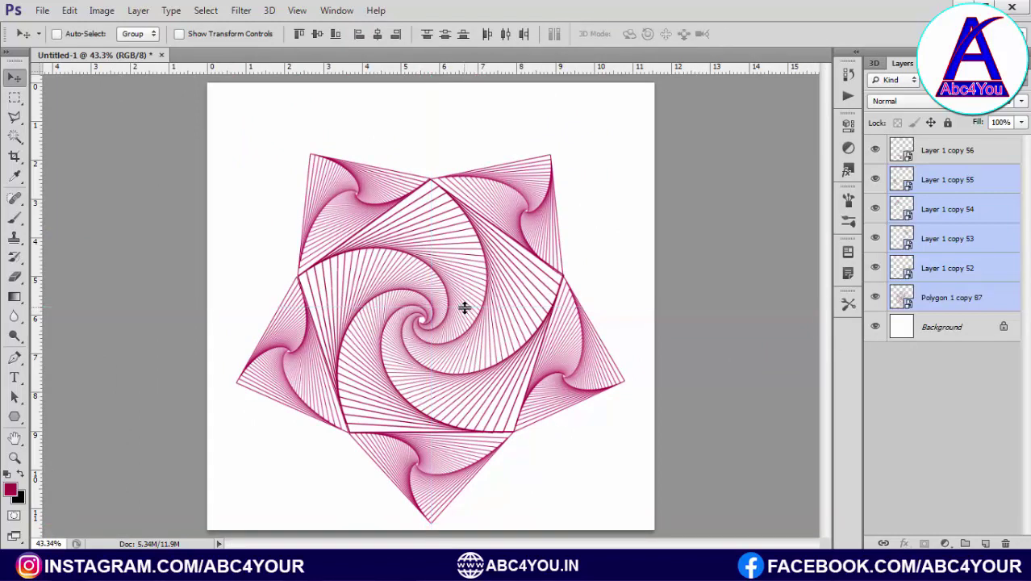
left_click(964, 154)
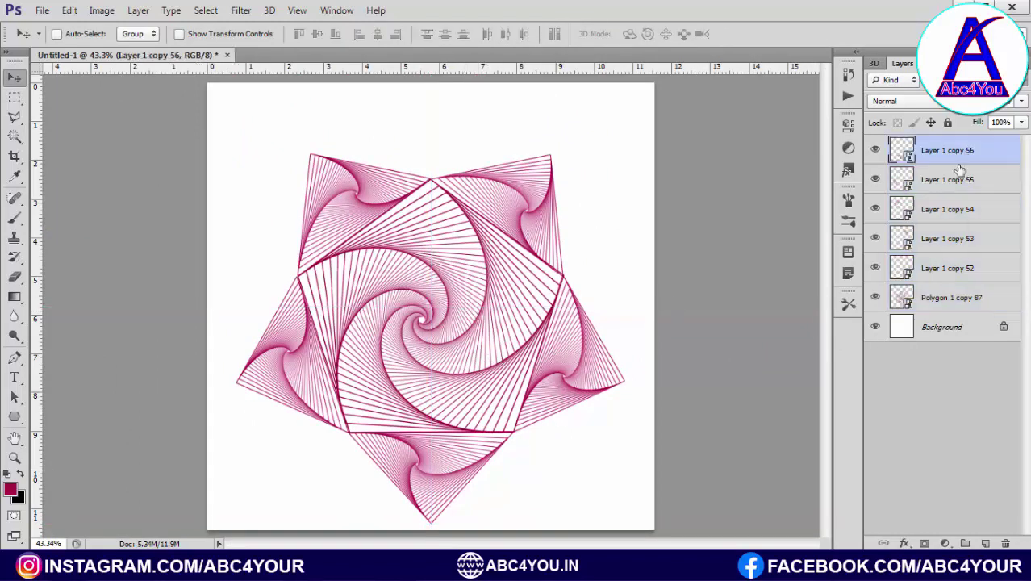
left_click(924, 296, "shift")
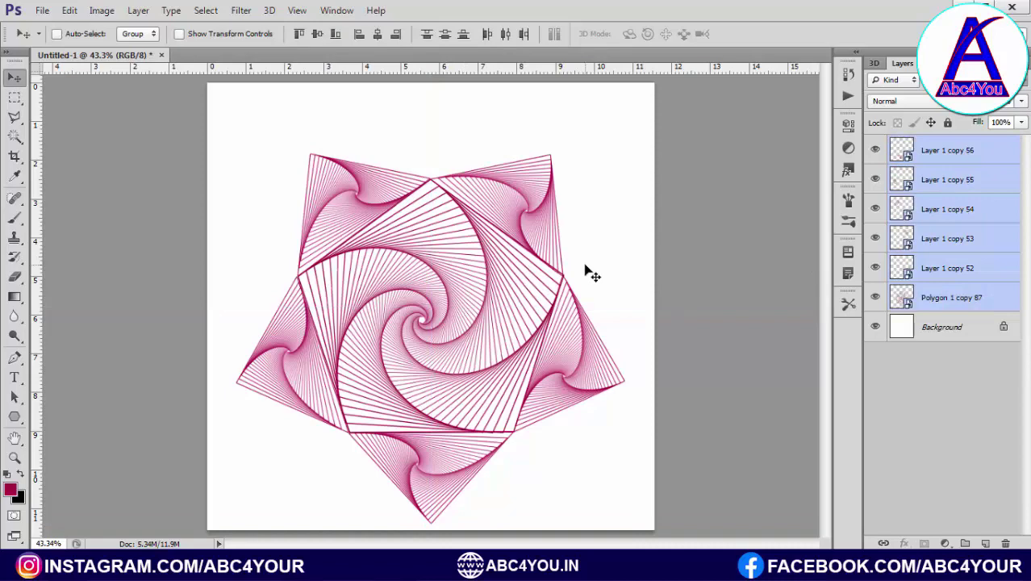
Step: Enlarge the whole star about 106% and move it up and left on the page
key("ctrl+t")
left_click_drag(625, 155, 660, 147)
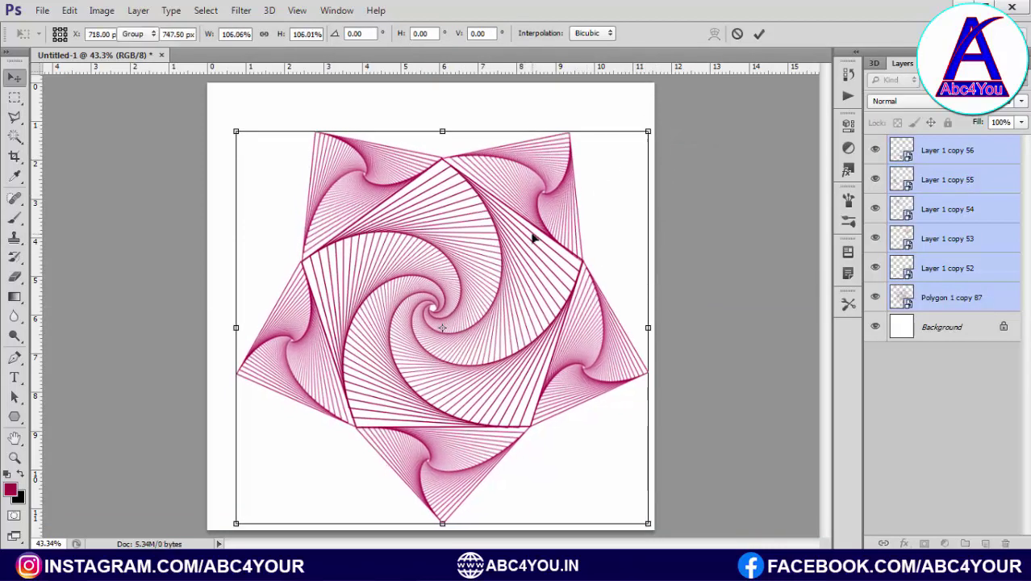
key("Return")
left_click_drag(490, 297, 476, 283)
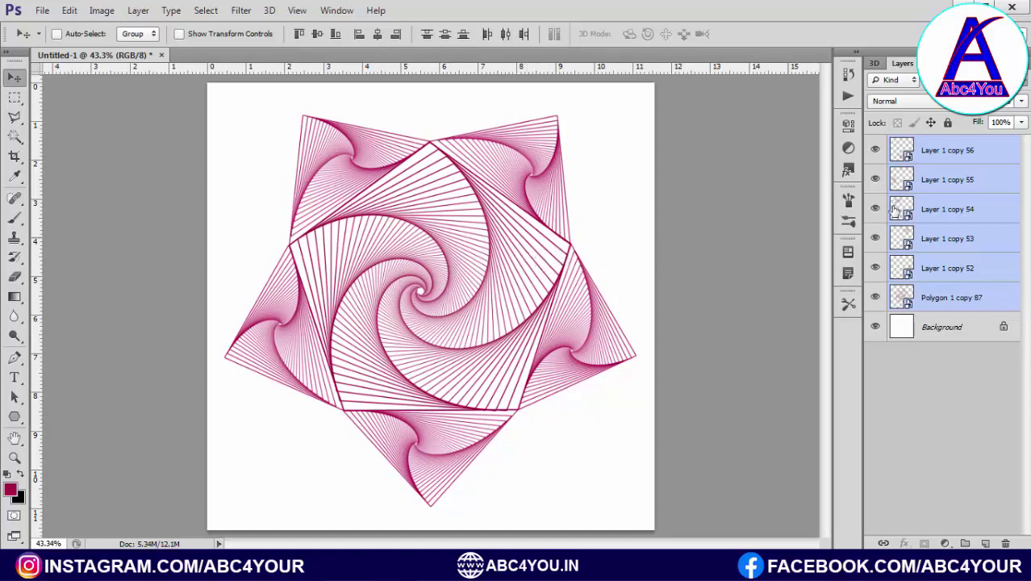
Step: Add a Hue/Saturation adjustment over Layer 1 copy 56 with maximum saturation and a redder hue, then hide it
left_click(980, 157)
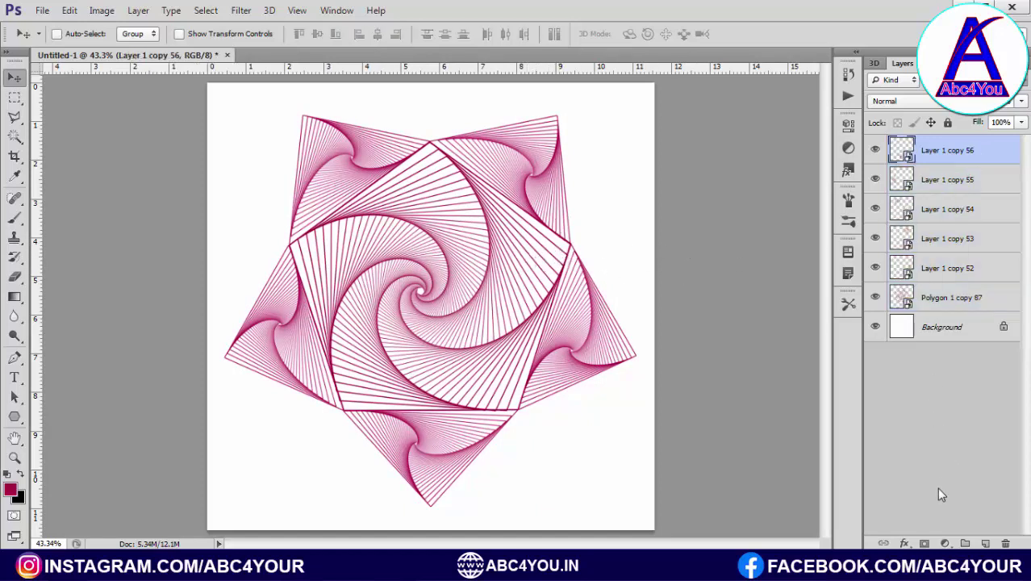
left_click(946, 545)
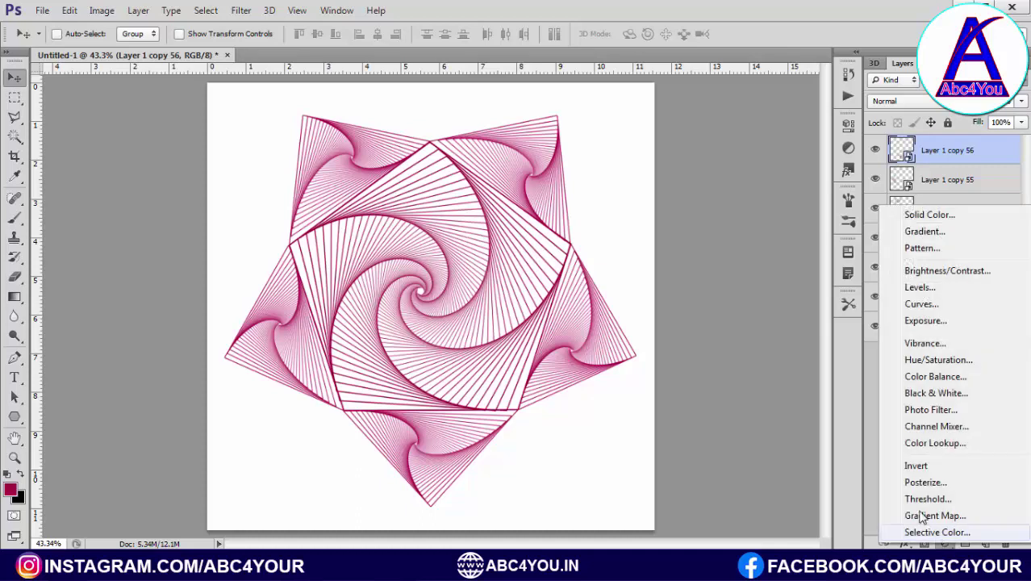
left_click(940, 360)
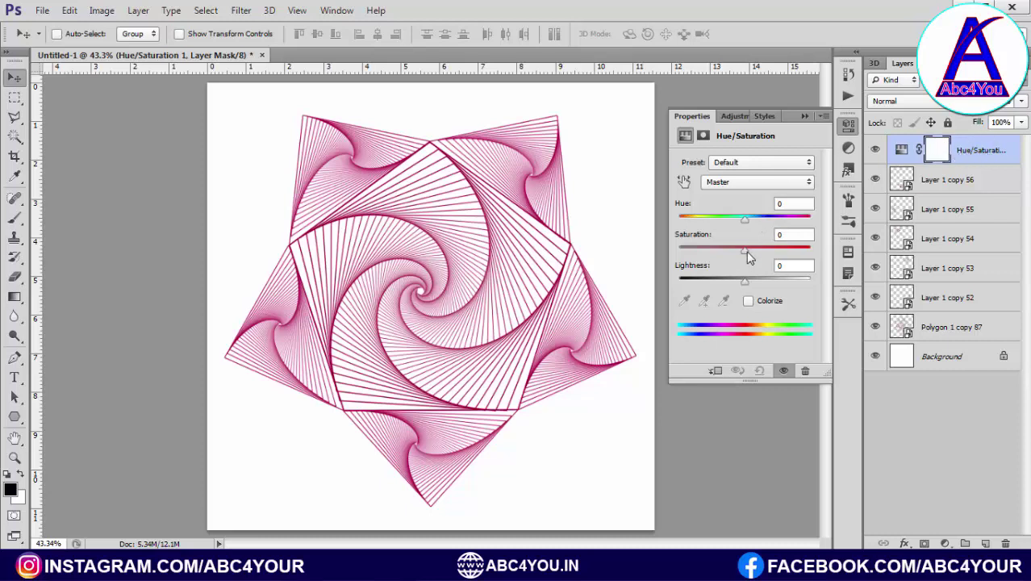
left_click_drag(744, 250, 809, 251)
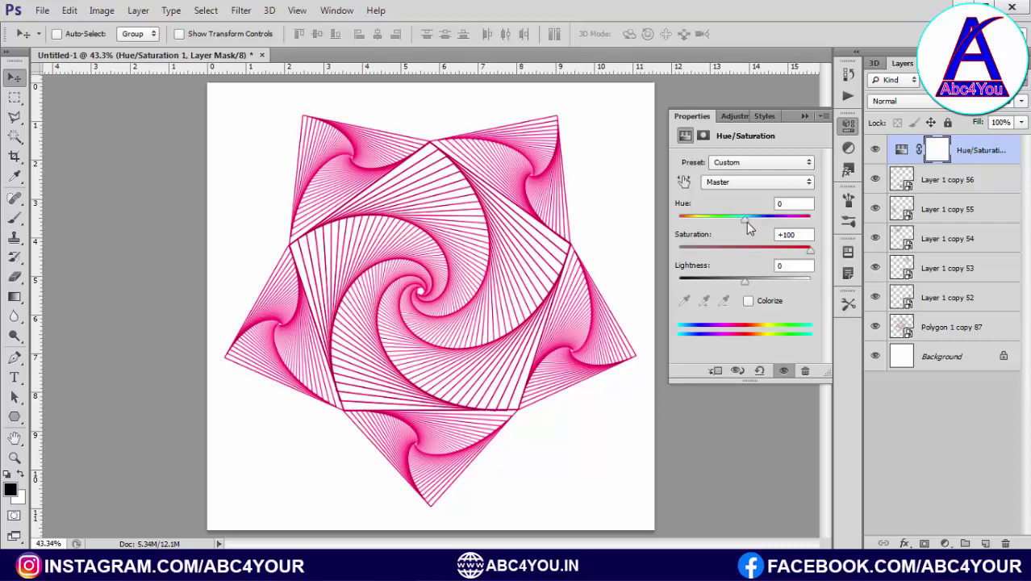
mouse_move(743, 217)
left_mouse_down()
mouse_move(693, 216)
mouse_move(799, 238)
left_mouse_up()
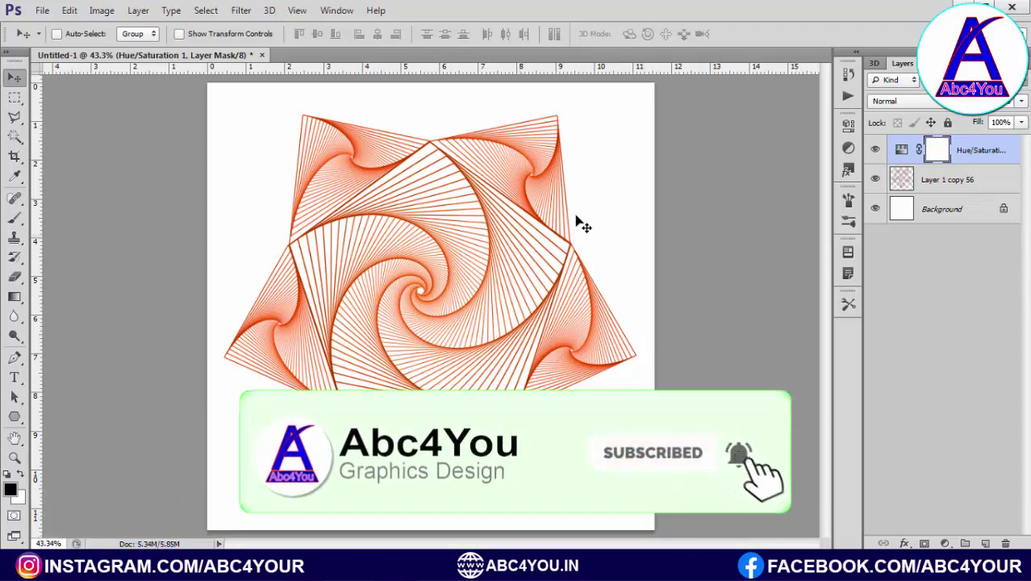
left_click(875, 149)
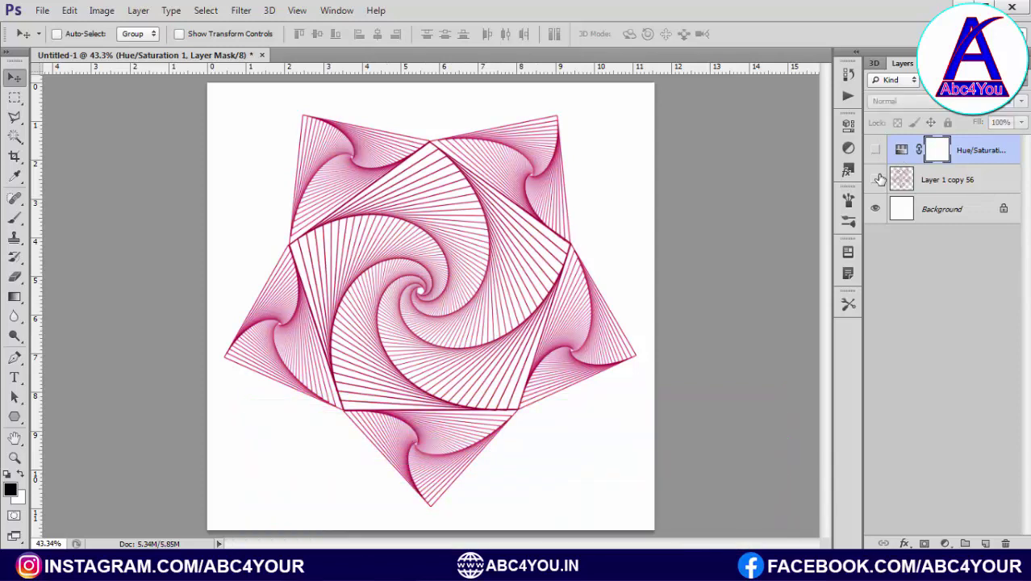
Step: Hide the star layer and draw a 6-sided hexagon with the Polygon Tool
left_click(876, 179)
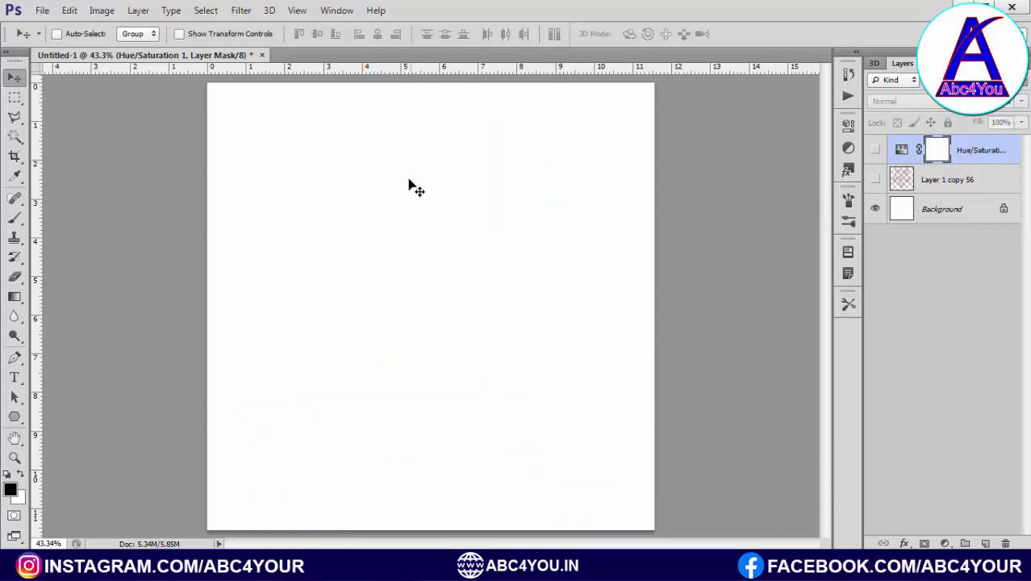
left_click(15, 415)
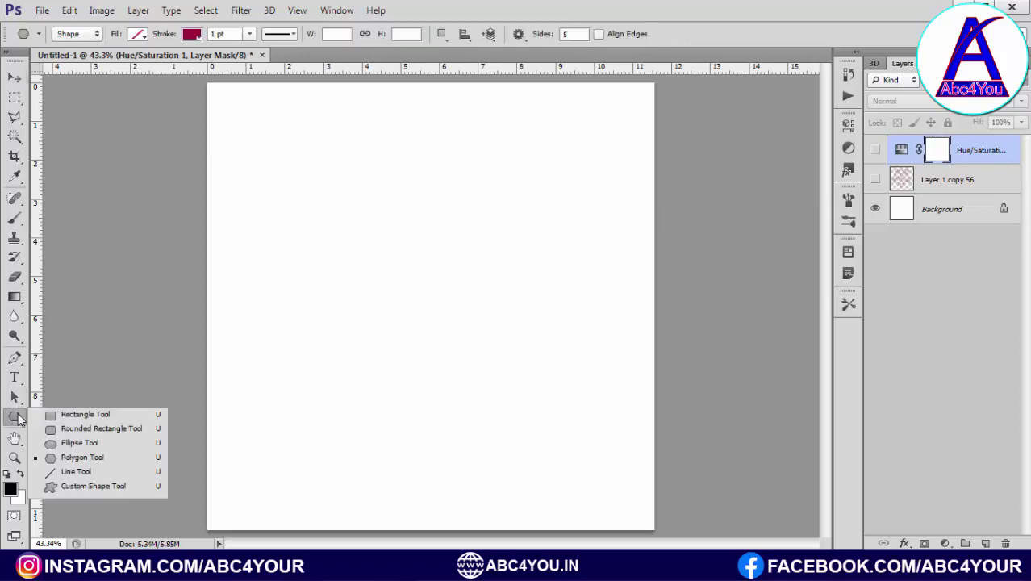
left_click(89, 459)
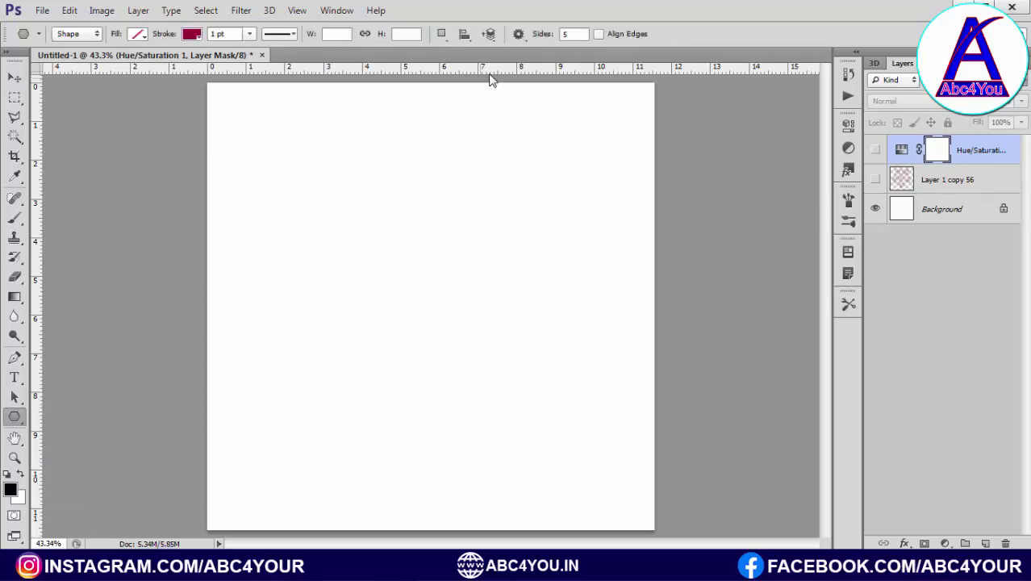
type("6")
mouse_move(402, 279)
left_mouse_down()
mouse_move(473, 397)
mouse_move(504, 370)
mouse_move(523, 226)
mouse_move(451, 173)
mouse_move(414, 164)
left_mouse_up()
Step: Scale the hexagon up to fill most of the page and rasterize its layer
left_click(14, 77)
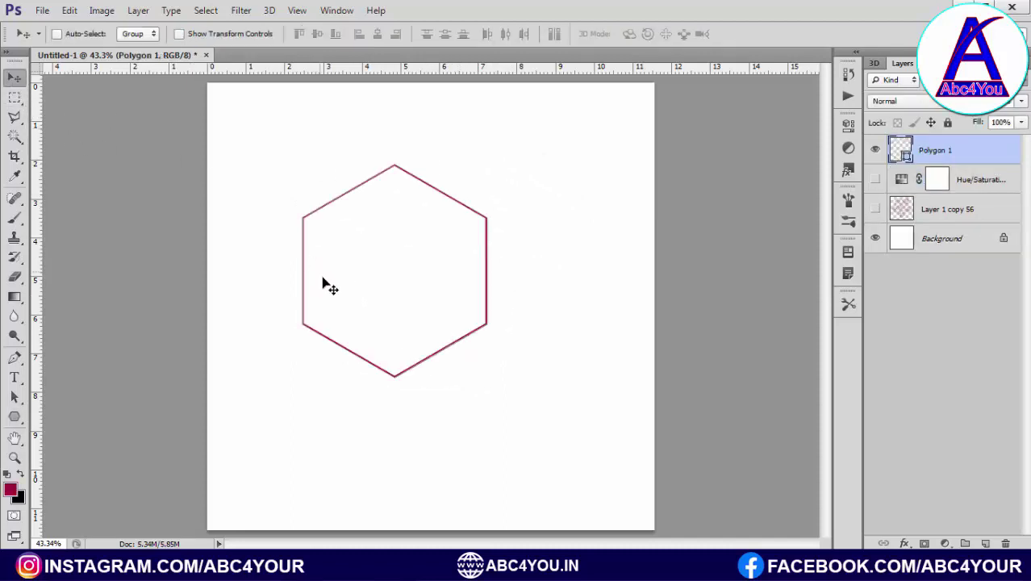
key("ctrl+t")
left_click_drag(487, 381, 636, 500)
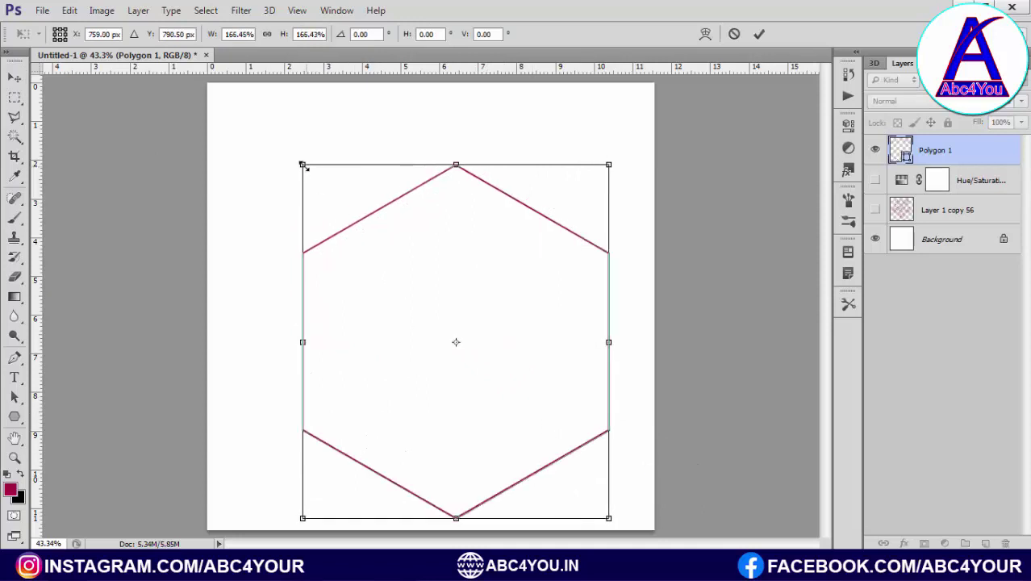
left_click_drag(303, 164, 253, 108)
key("Return")
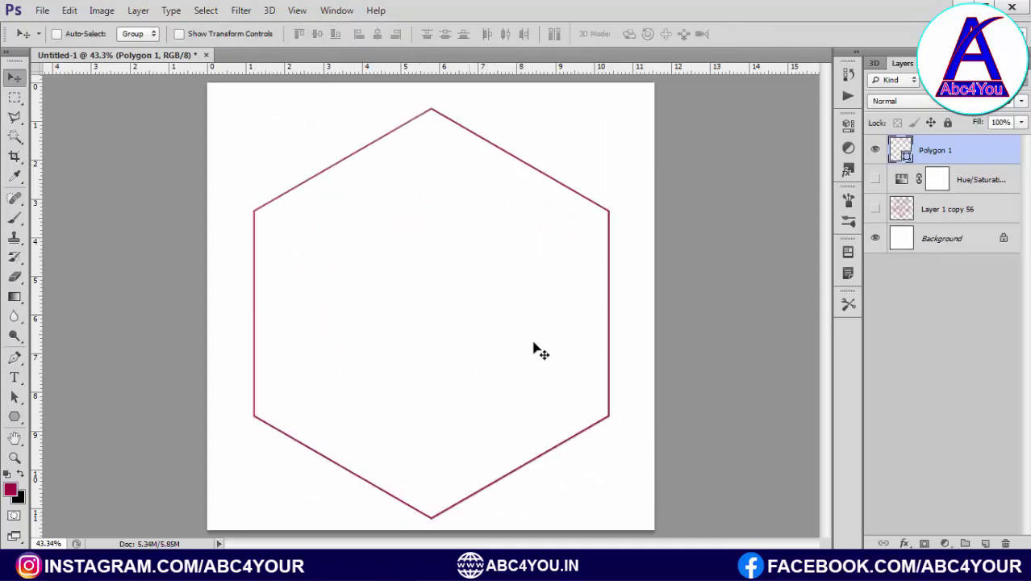
right_click(955, 162)
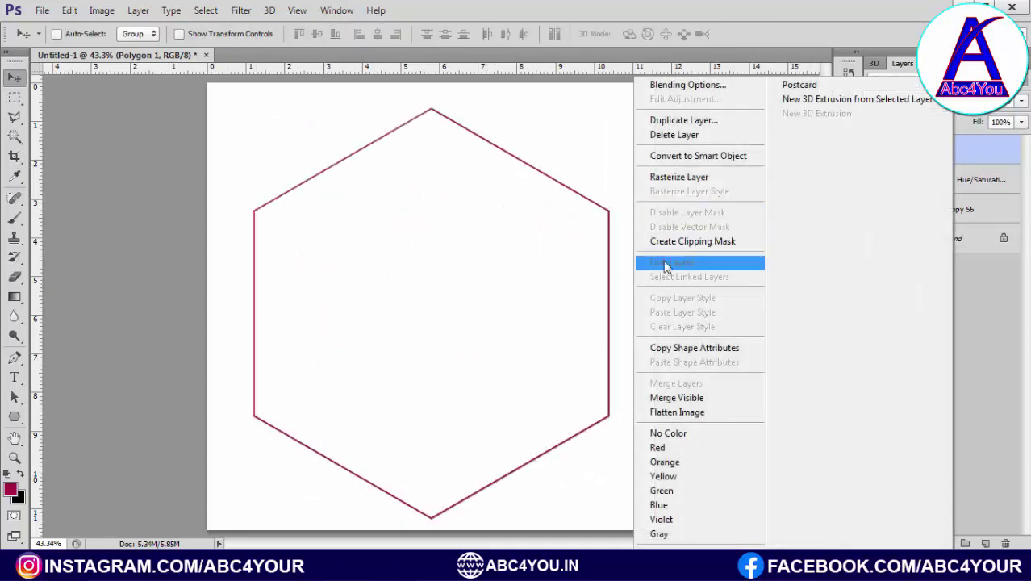
left_click(686, 171)
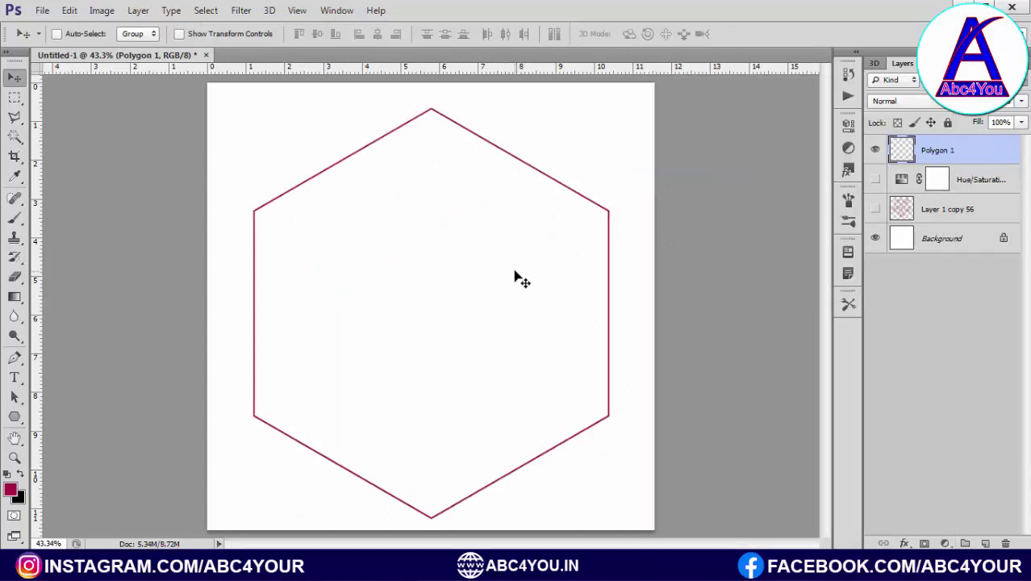
Step: Duplicate the hexagon and rotate the copy about 4° clockwise
key("ctrl+j")
key("ctrl+t")
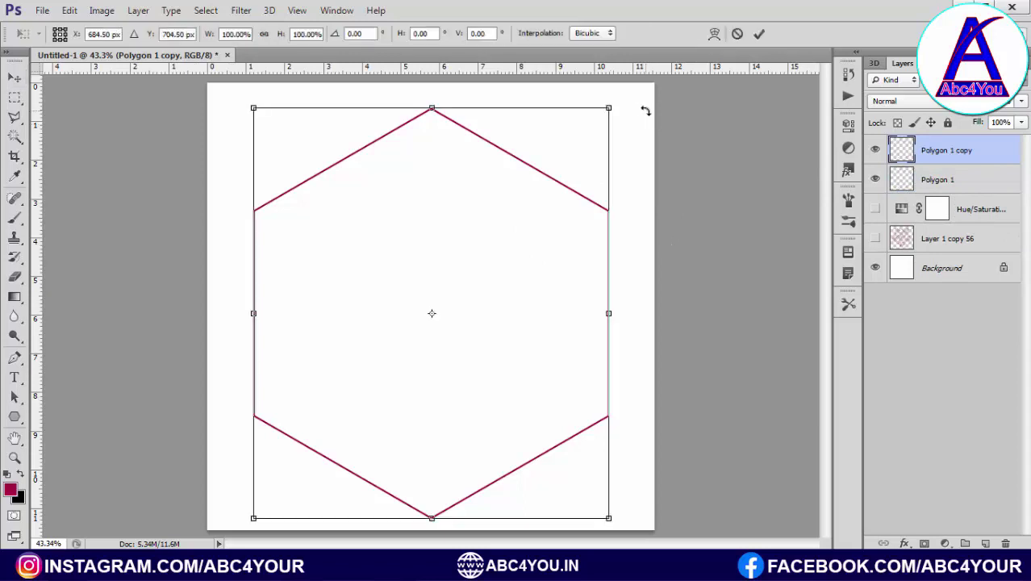
left_click_drag(649, 103, 676, 108)
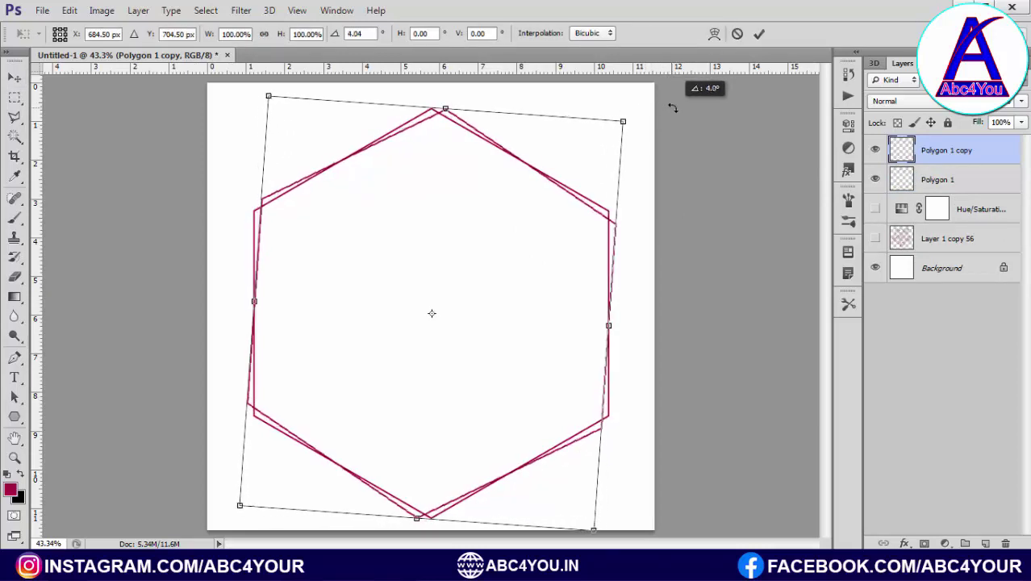
key("Return")
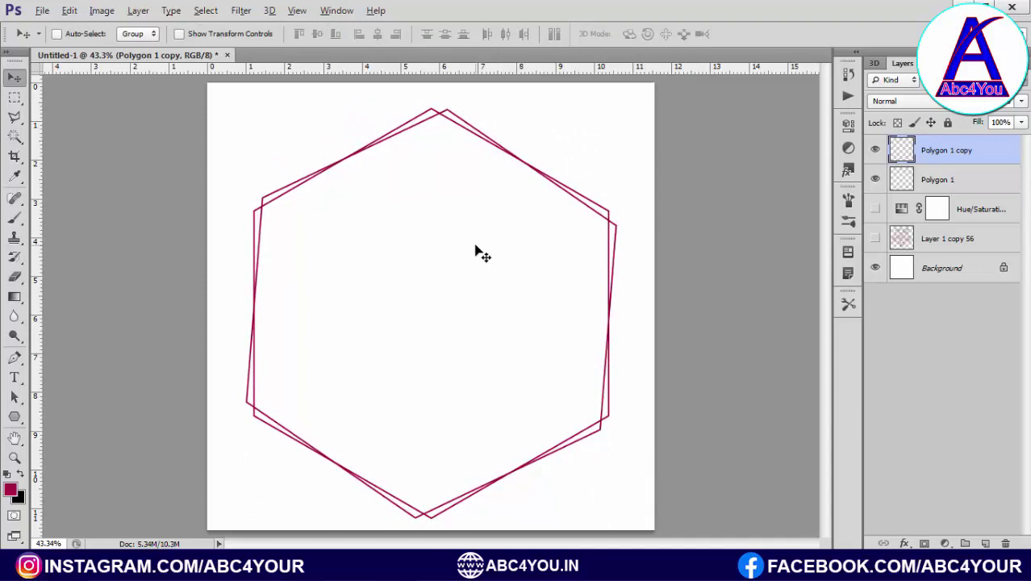
Step: Repeat the duplicate-and-rotate up to Polygon 1 copy 12, removing surplus copies
key("ctrl+j")
key("ctrl+j")
key("ctrl+j")
key("ctrl+j")
key("ctrl+j")
key("ctrl+j")
key("ctrl+j")
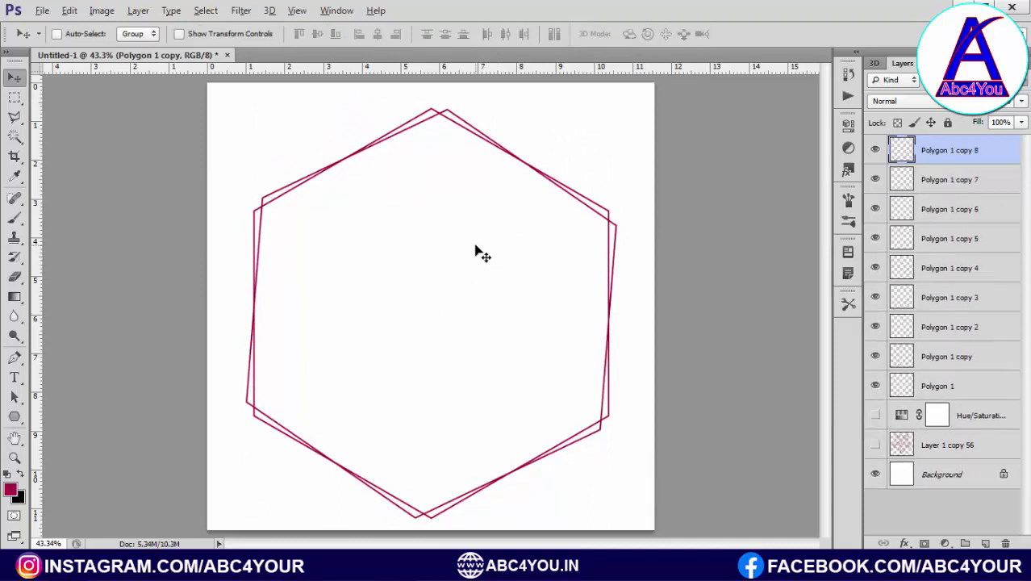
key("ctrl+j")
key("ctrl+j")
key("ctrl+j")
key("ctrl+j")
key("ctrl+j")
key("ctrl+j")
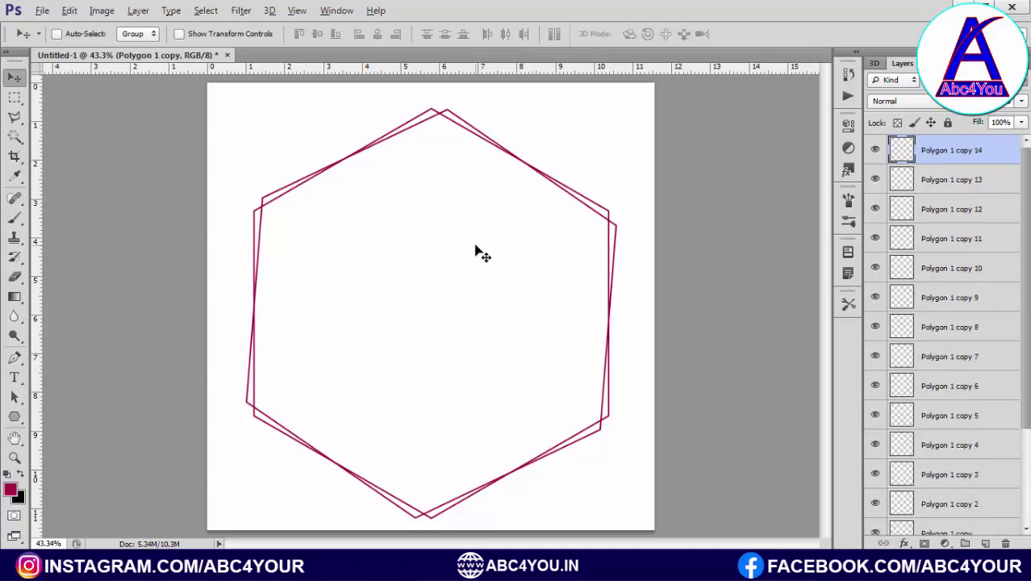
key("ctrl+shift+alt+t")
key("ctrl+shift+alt+t")
key("ctrl+shift+alt+t")
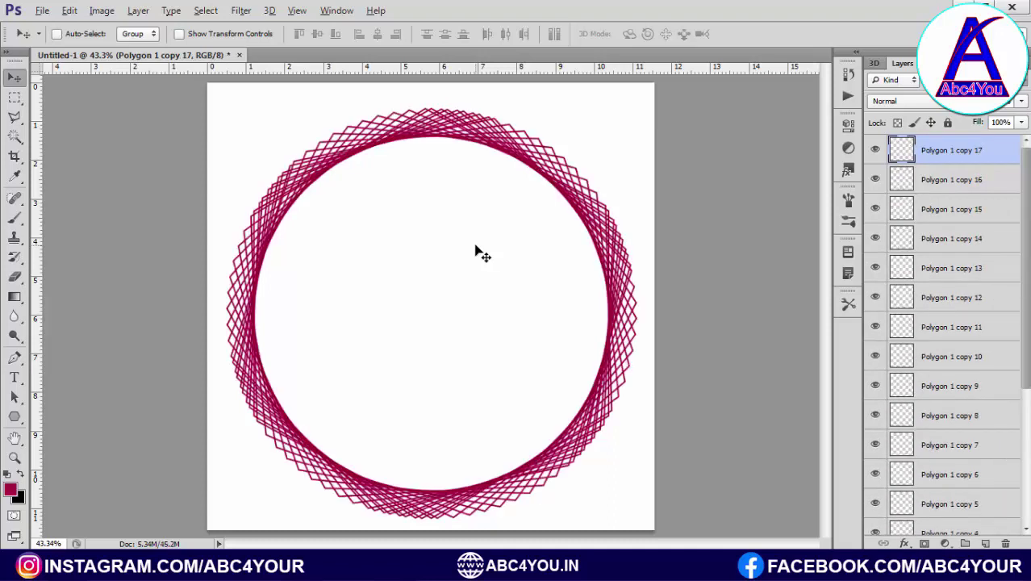
key("ctrl+alt+z")
key("ctrl+alt+z")
key("ctrl+alt+z")
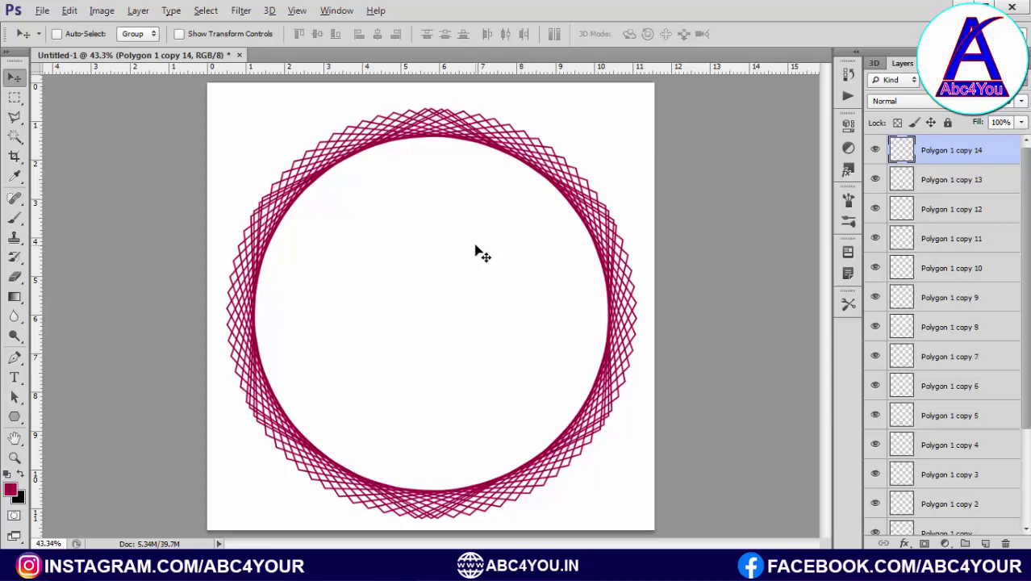
key("ctrl+alt+z")
key("ctrl+alt+z")
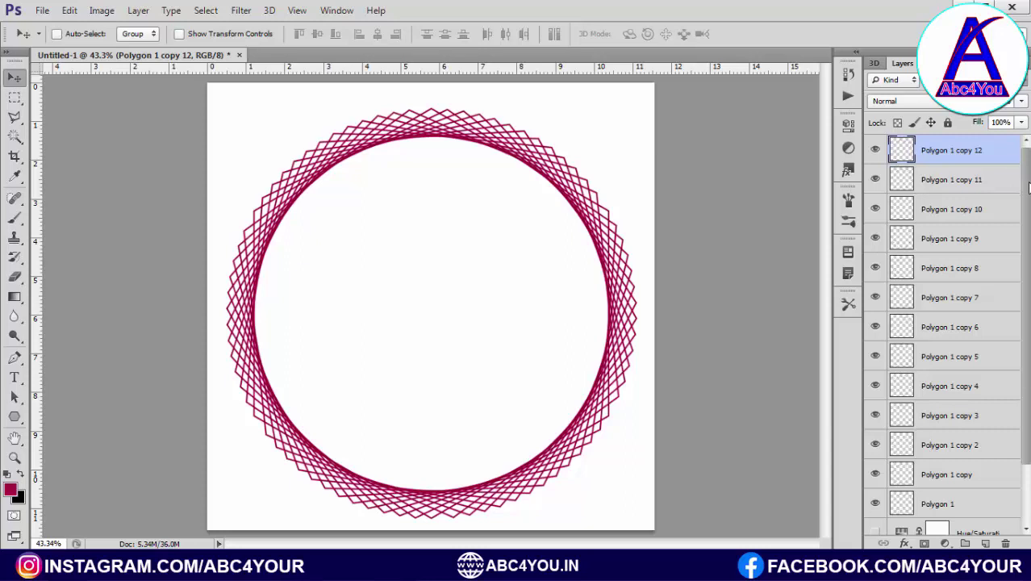
scroll(1029, 187, "down", 3)
scroll(1028, 187, "up", 3)
scroll(1029, 187, "down", 3)
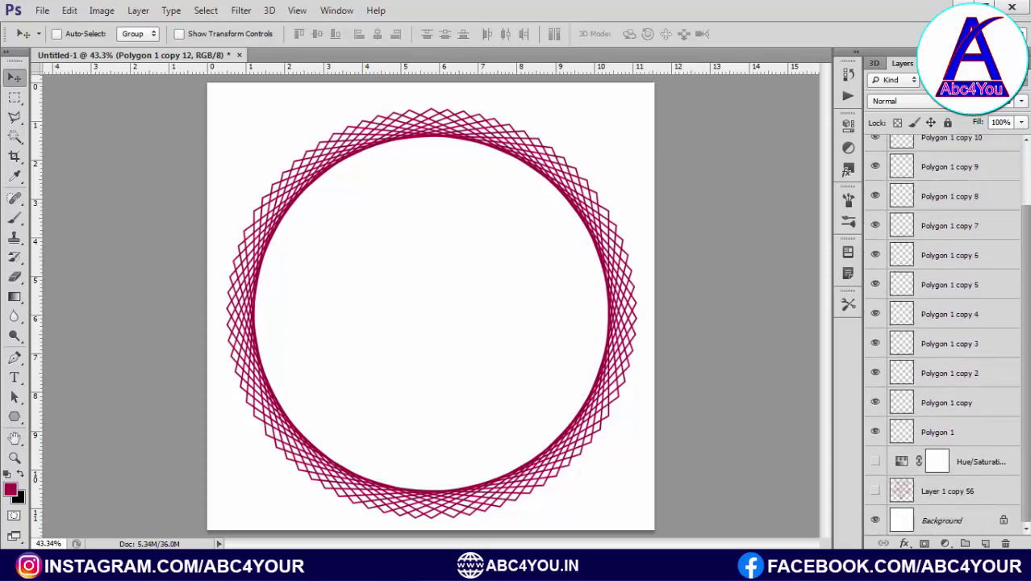
Step: Duplicate Polygon 1, then merge the ring copies through Polygon 1 copy 13 into Polygon 1 copy 12
left_click(940, 433)
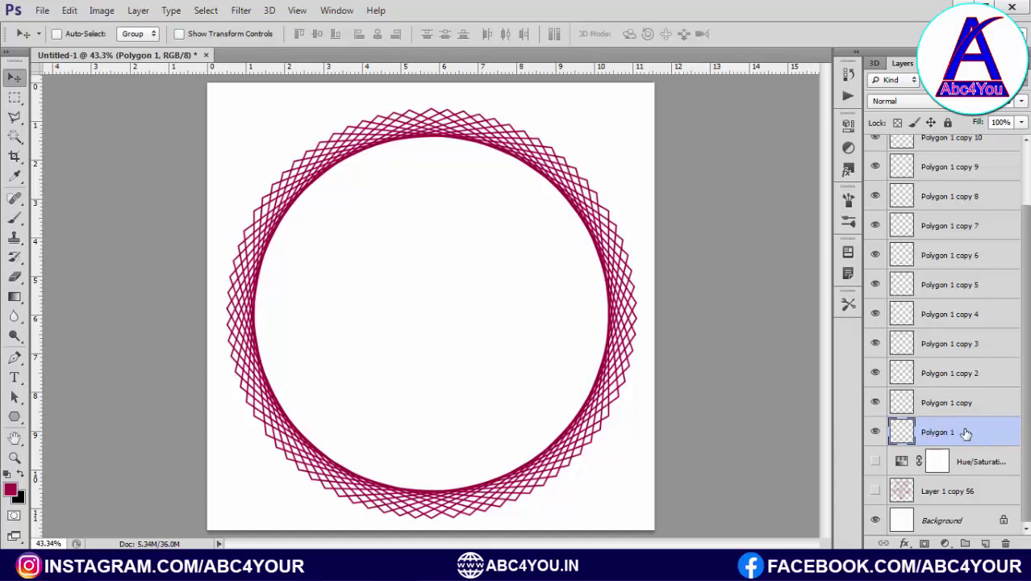
key("ctrl+j")
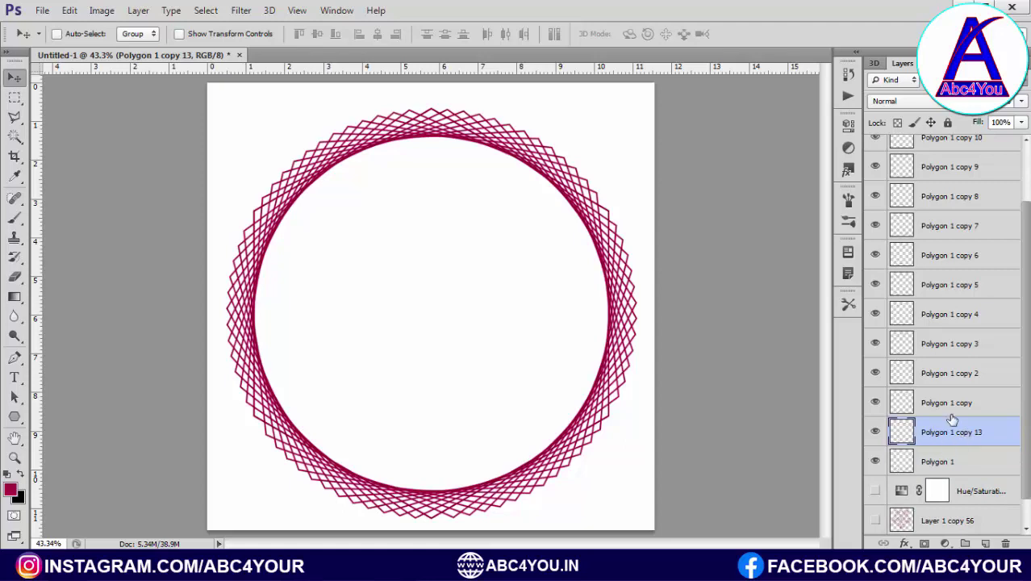
left_click(956, 404)
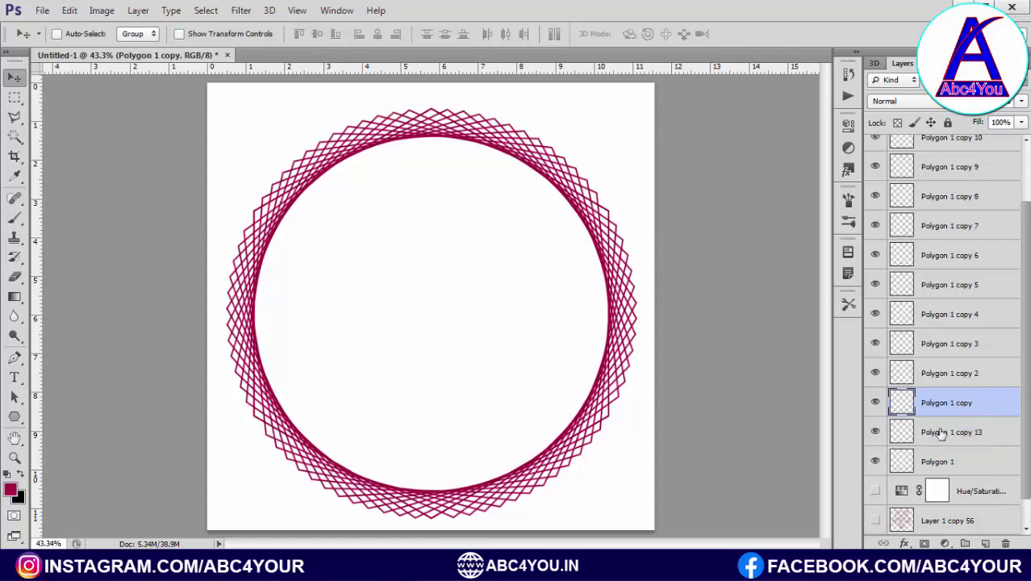
left_click(968, 469)
left_click(986, 433)
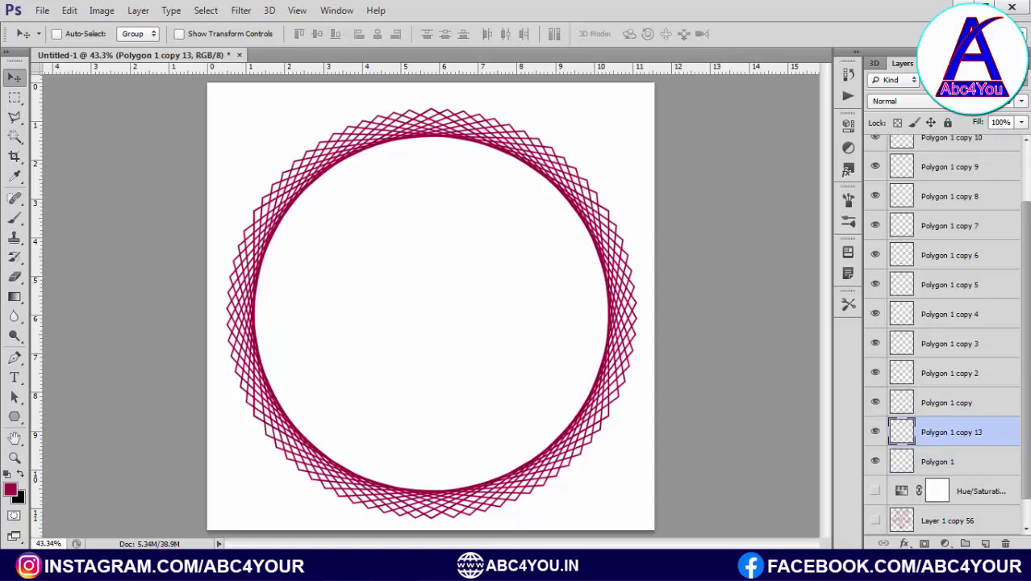
scroll(1028, 437, "up", 2)
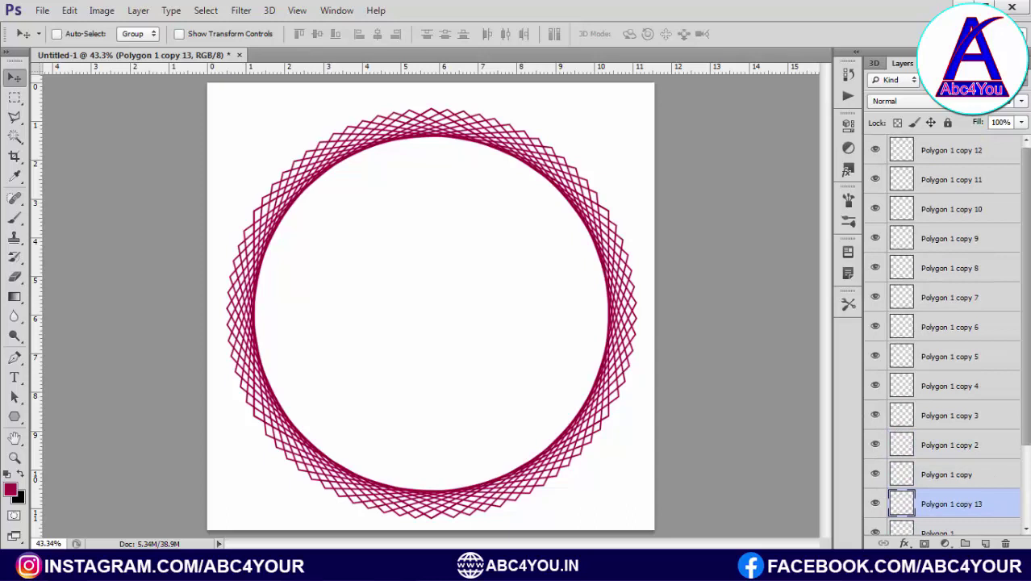
left_click(990, 145, "shift")
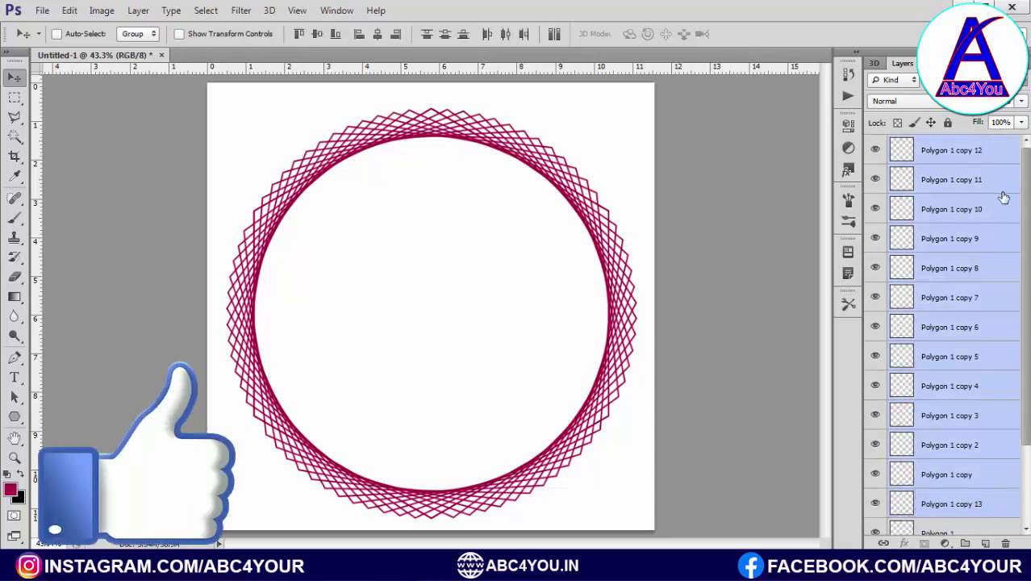
key("ctrl+e")
Step: Hide the merged ring, then duplicate Polygon 1, scaled to about 96% and rotated about 4.6°
left_click(876, 149)
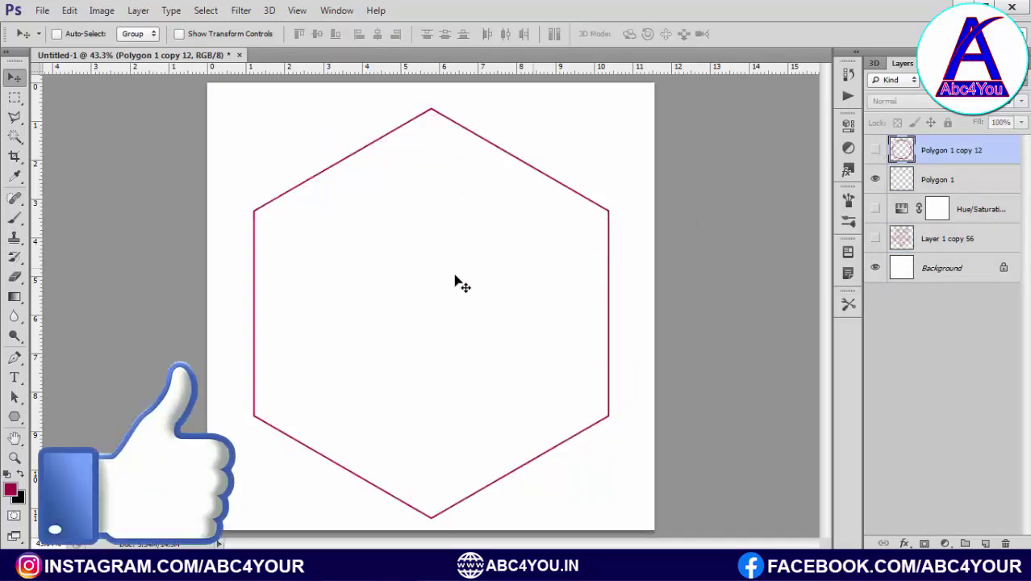
left_click(875, 150)
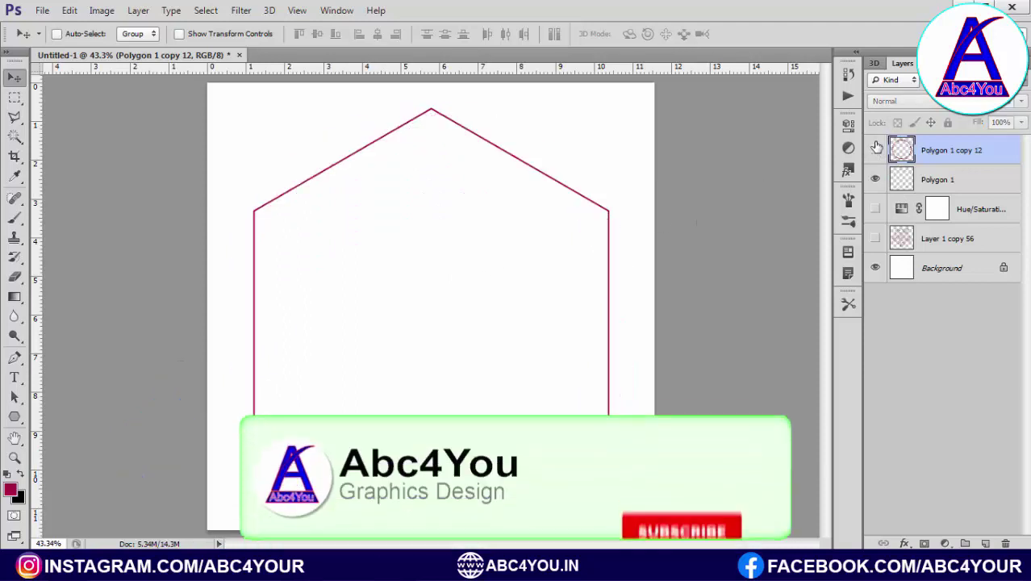
left_click(960, 187)
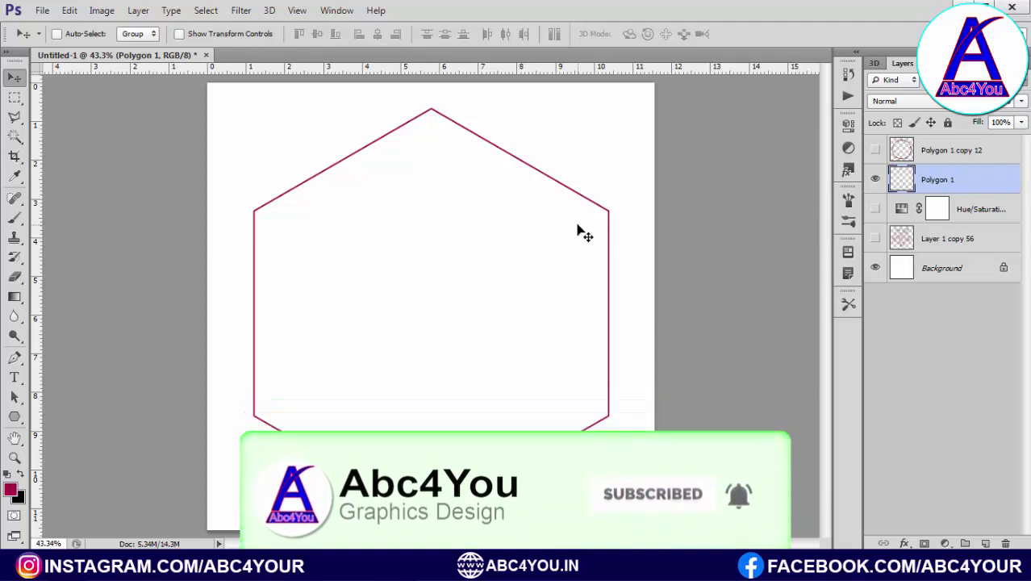
key("ctrl+j")
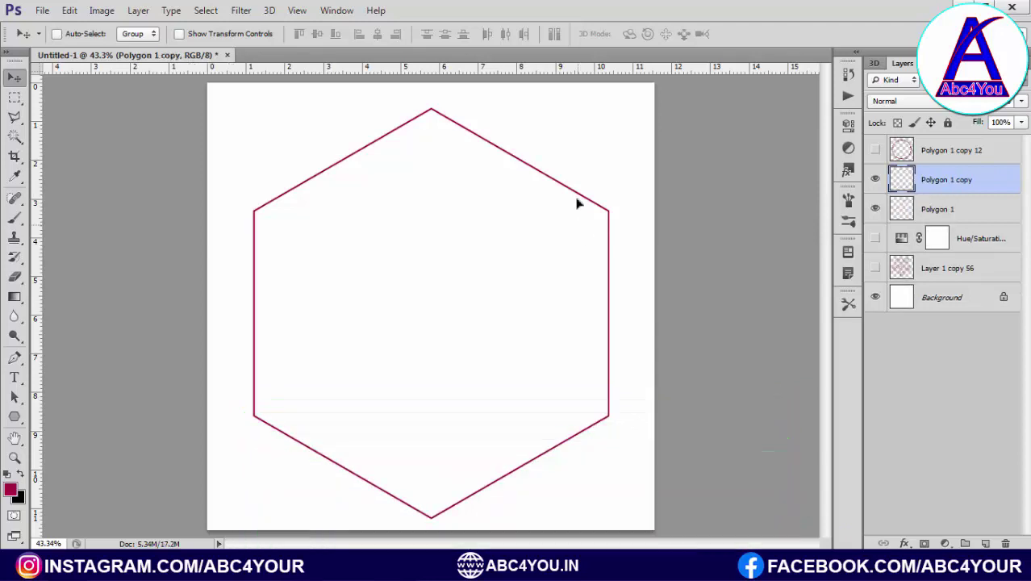
key("ctrl+t")
left_click_drag(605, 107, 660, 114)
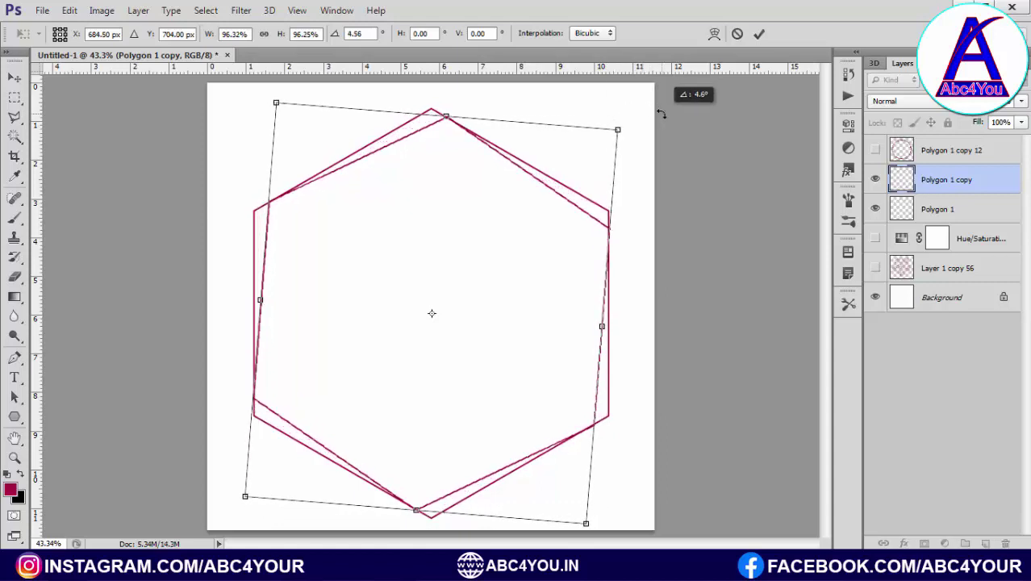
key("Return")
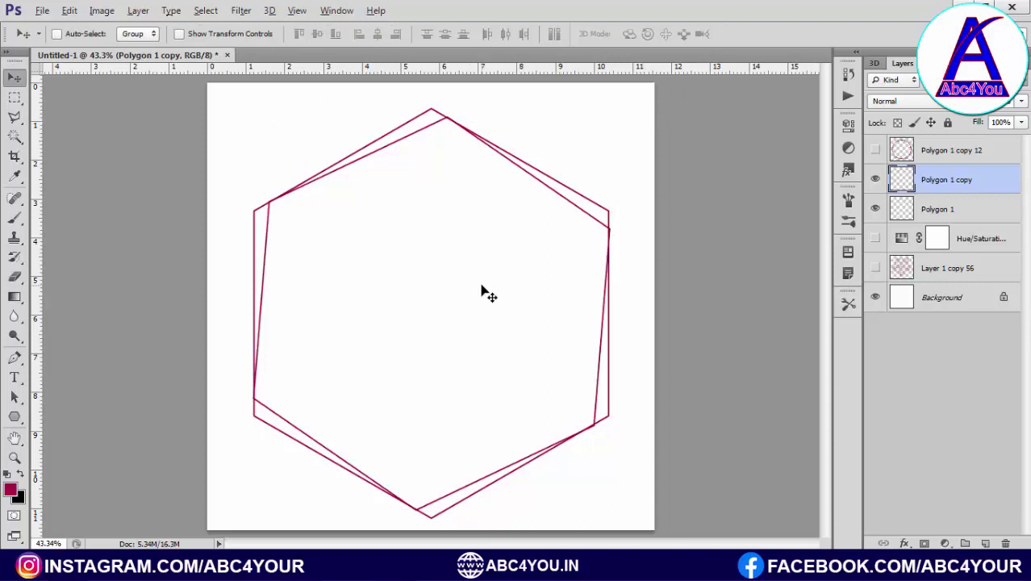
Step: Repeat the shrink-and-rotate duplicate up to Polygon 1 copy 77 and select all spiral layers
key("ctrl+j")
key("ctrl+j")
key("ctrl+j")
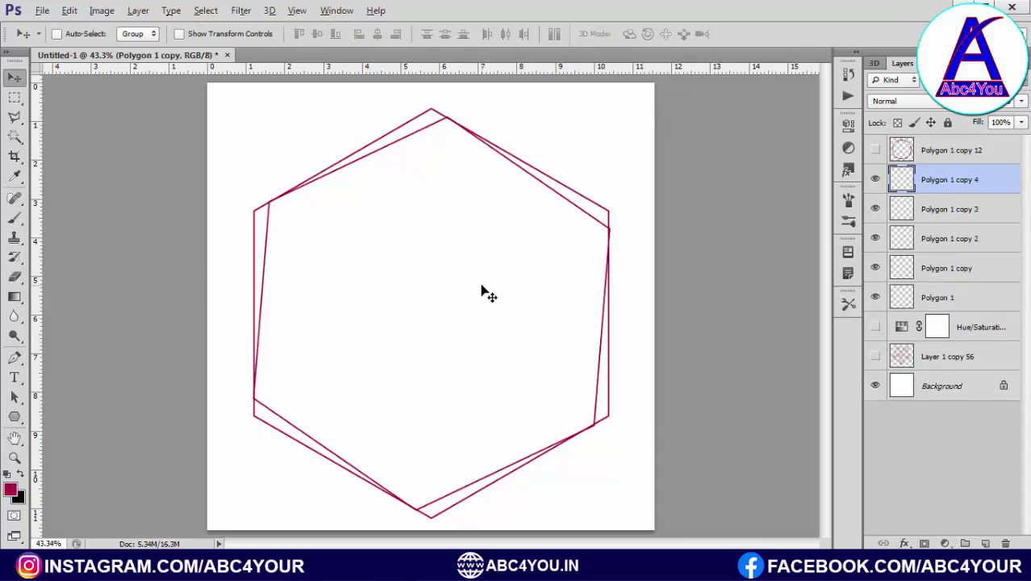
key("ctrl+j")
key("ctrl+j")
key("ctrl+j")
key("ctrl+j")
key("ctrl+j")
key("ctrl+j")
key("ctrl+j")
key("ctrl+j")
key("ctrl+j")
key("ctrl+j")
key("ctrl+j")
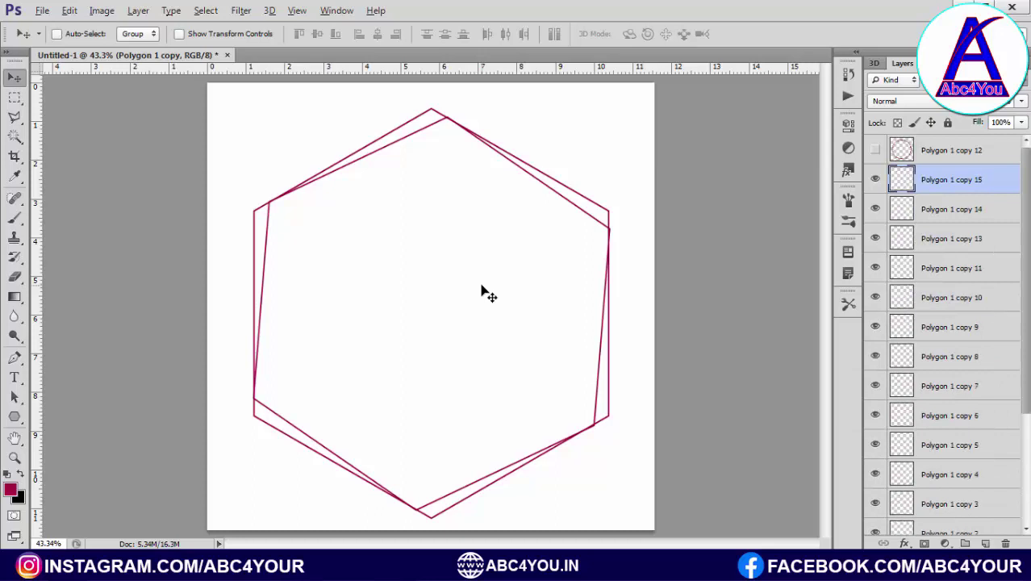
key("ctrl+j")
key("ctrl+j")
key("ctrl+j")
key("ctrl+j")
key("ctrl+j")
key("ctrl+j")
key("ctrl+alt+shift+t")
key("ctrl+alt+shift+t")
key("ctrl+alt+shift+t")
key("ctrl+alt+shift+t")
key("ctrl+alt+shift+t")
key("ctrl+alt+shift+t")
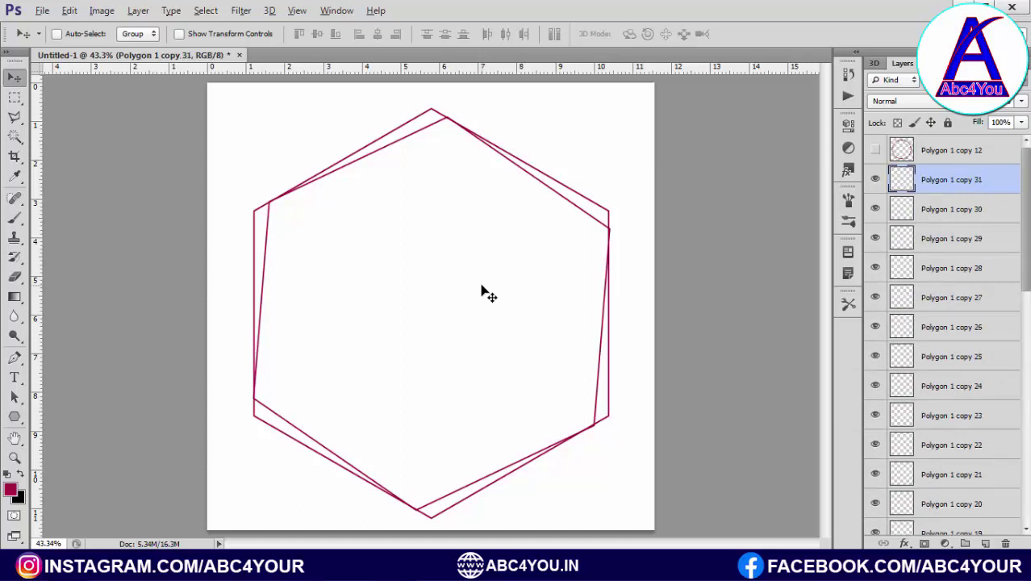
key("ctrl+alt+shift+t")
key("ctrl+alt+shift+t")
key("ctrl+alt+shift+t")
key("ctrl+alt+shift+t")
key("ctrl+alt+shift+t")
key("ctrl+alt+shift+t")
key("ctrl+alt+shift+t")
key("ctrl+alt+shift+t")
key("ctrl+alt+shift+t")
key("ctrl+alt+shift+t")
key("ctrl+alt+shift+t")
key("ctrl+alt+shift+t")
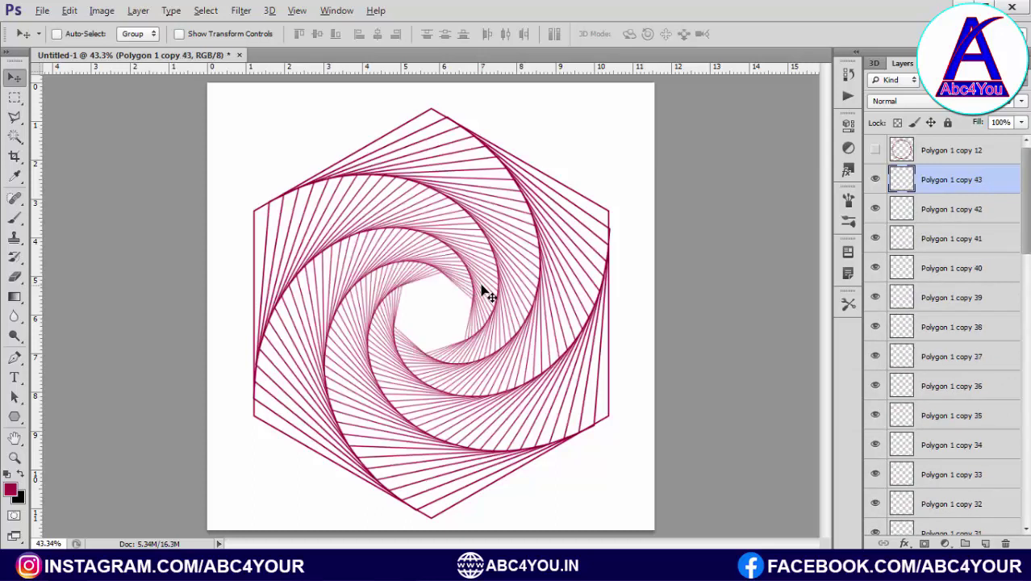
key("ctrl+alt+shift+t")
key("ctrl+alt+shift+t")
key("ctrl+alt+shift+t")
key("ctrl+alt+shift+t")
key("ctrl+alt+shift+t")
key("ctrl+alt+shift+t")
key("ctrl+alt+shift+t")
key("ctrl+alt+shift+t")
key("ctrl+alt+shift+t")
key("ctrl+alt+shift+t")
key("ctrl+alt+shift+t")
key("ctrl+alt+shift+t")
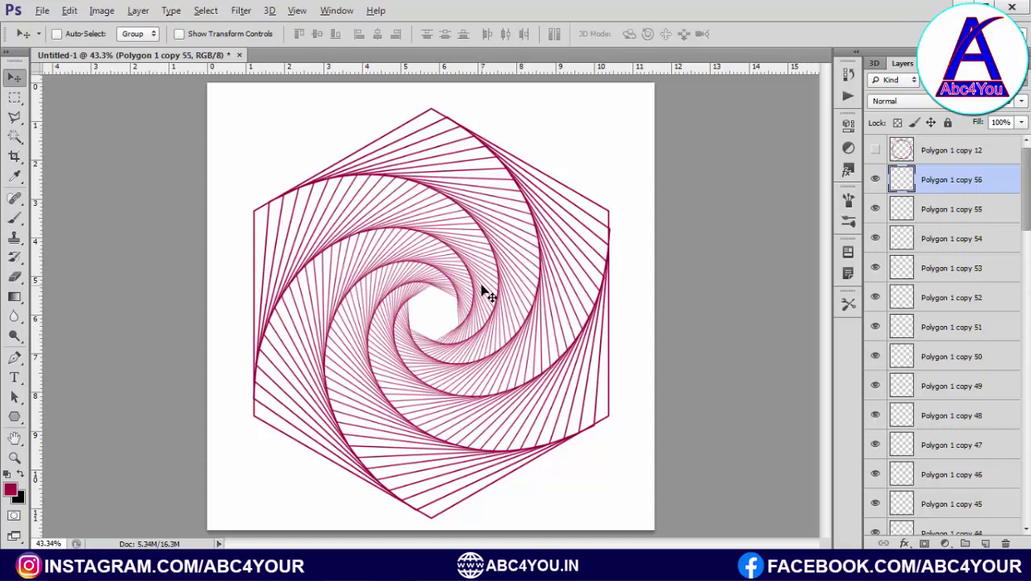
key("ctrl+alt+shift+t")
key("ctrl+alt+shift+t")
key("ctrl+alt+shift+t")
key("ctrl+alt+shift+t")
key("ctrl+alt+shift+t")
key("ctrl+alt+shift+t")
key("ctrl+alt+shift+t")
key("ctrl+alt+shift+t")
key("ctrl+alt+shift+t")
key("ctrl+alt+shift+t")
key("ctrl+alt+shift+t")
key("ctrl+alt+shift+t")
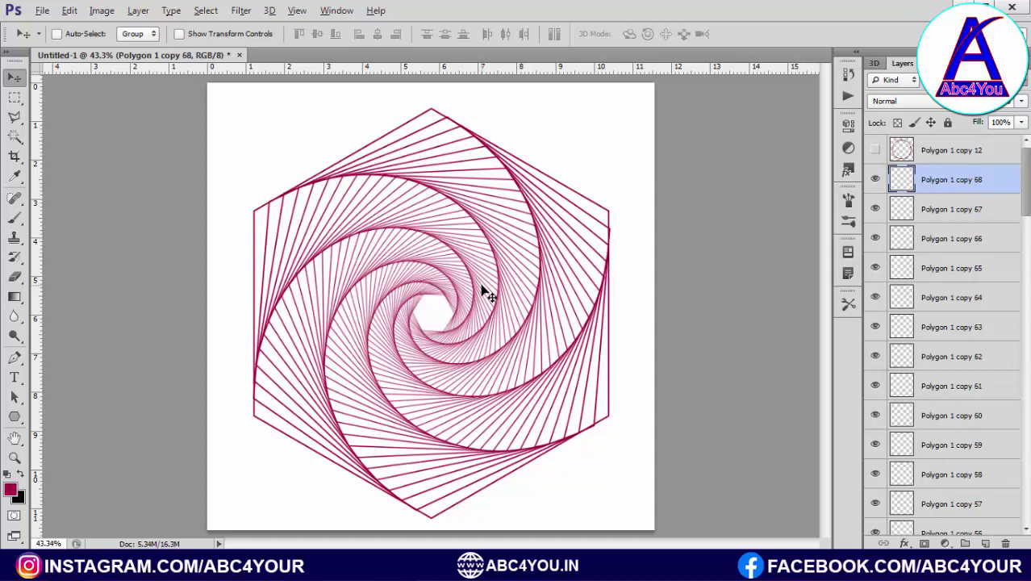
key("ctrl+alt+shift+t")
key("ctrl+alt+shift+t")
key("ctrl+alt+shift+t")
key("ctrl+alt+shift+t")
key("ctrl+alt+shift+t")
key("ctrl+alt+shift+t")
key("ctrl+alt+shift+t")
key("ctrl+alt+shift+t")
key("ctrl+alt+shift+t")
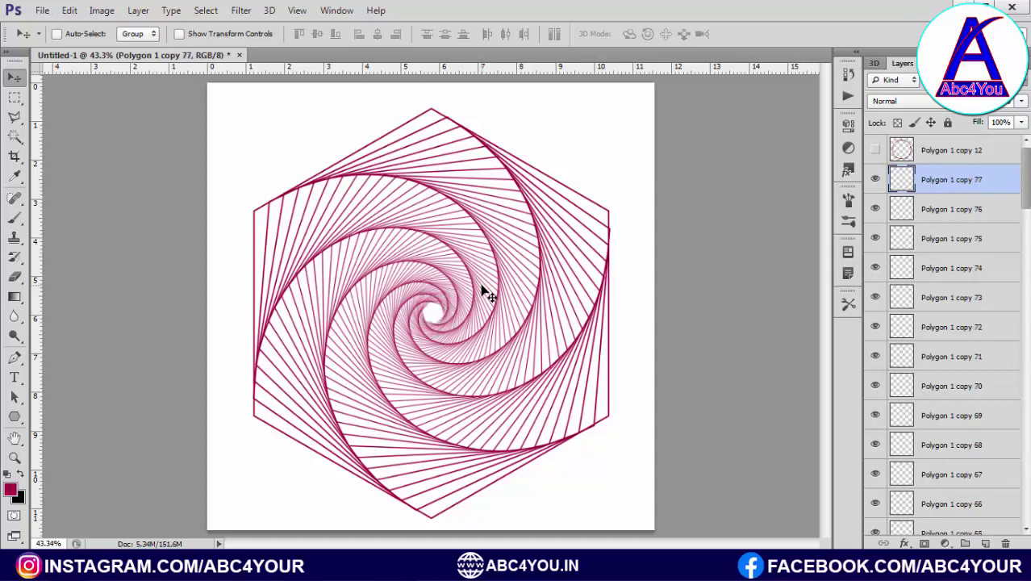
left_click_drag(1027, 185, 1028, 484)
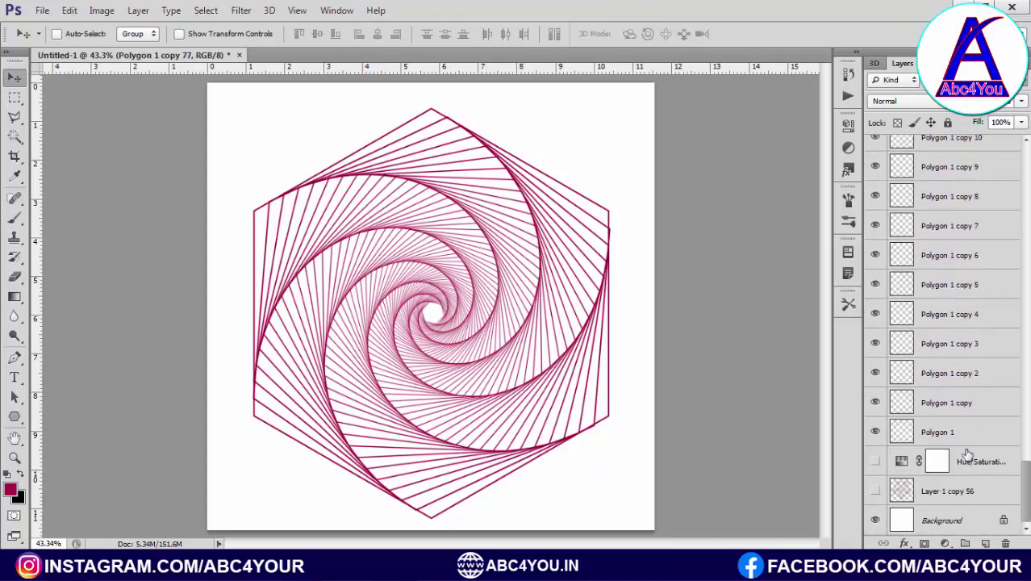
left_click(951, 431, "shift")
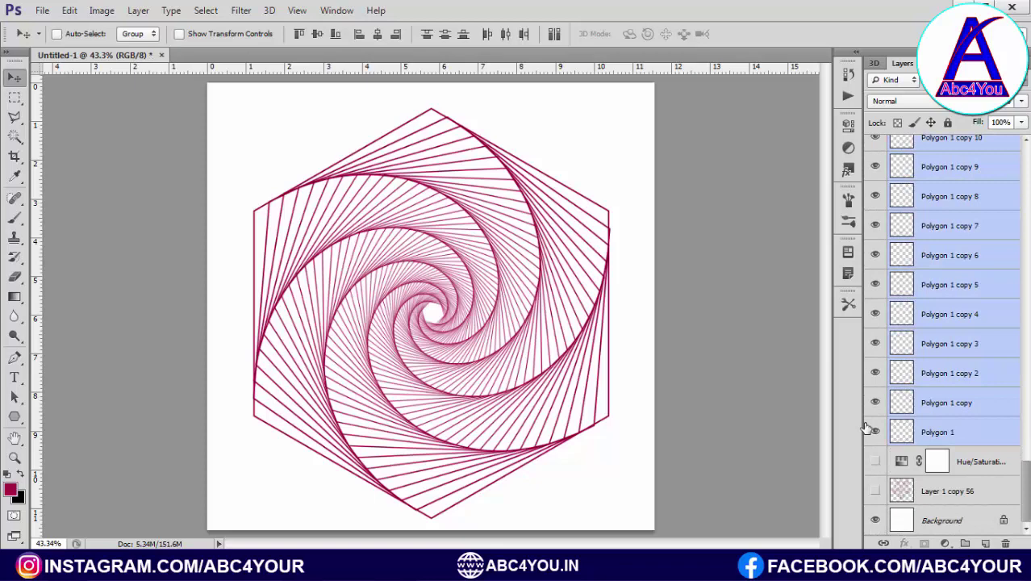
Step: Merge the spiral into Polygon 1 copy 77, then show and select the Polygon 1 copy 12 ring
key("ctrl+e")
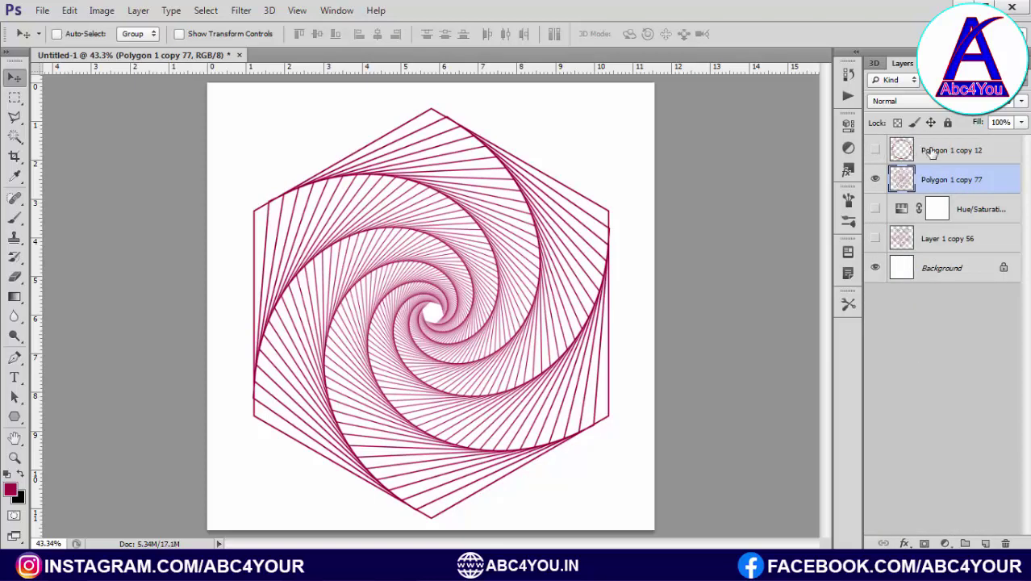
left_click(875, 149)
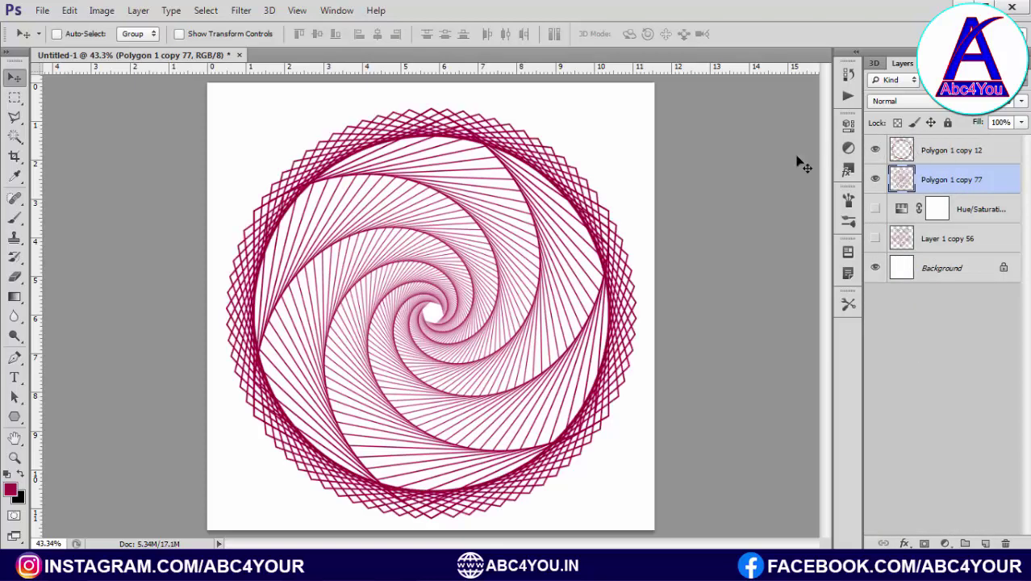
left_click(976, 152)
left_click(945, 543)
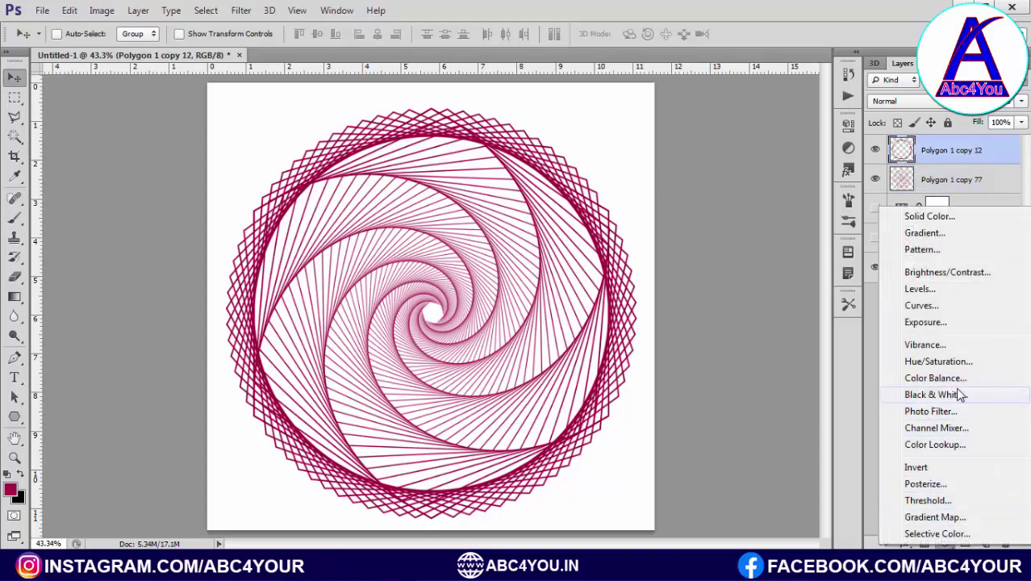
Step: Add a Hue/Saturation adjustment with raised saturation, comparing layer visibility before closing Properties
left_click(960, 361)
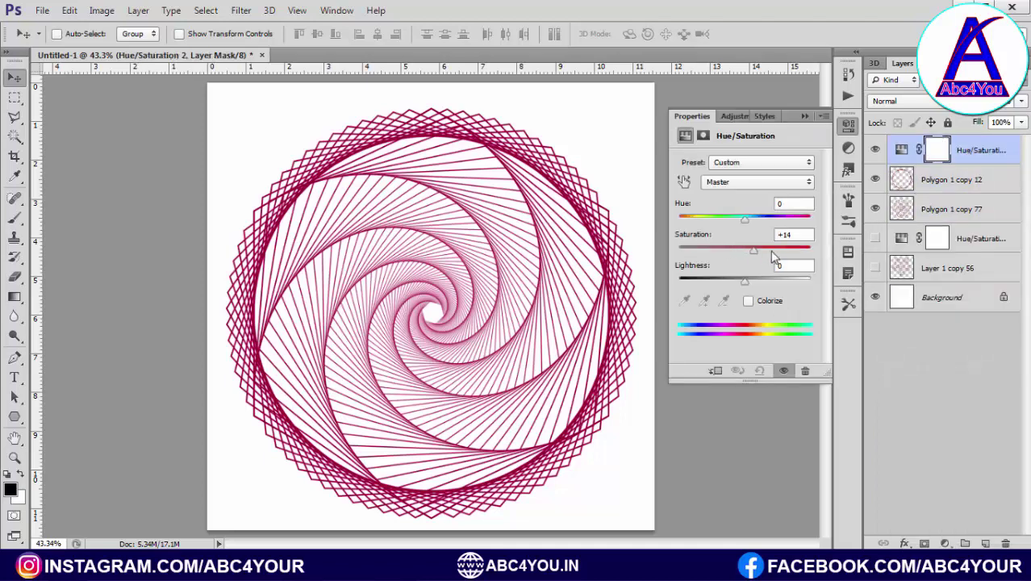
left_click_drag(773, 257, 811, 252)
mouse_move(744, 220)
left_mouse_down()
mouse_move(791, 225)
mouse_move(741, 222)
left_mouse_up()
left_click(926, 299)
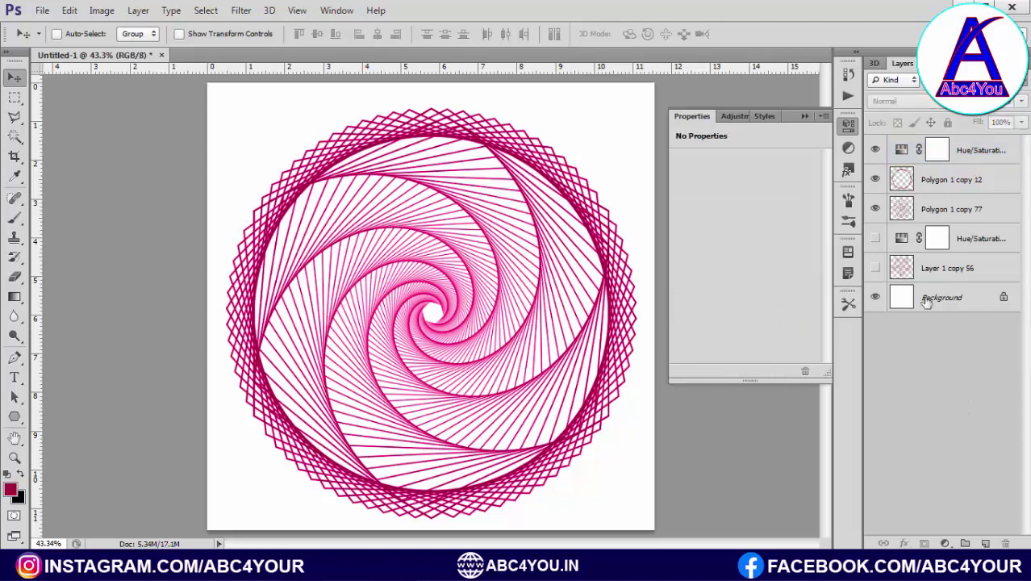
left_click(875, 268)
left_click(875, 238)
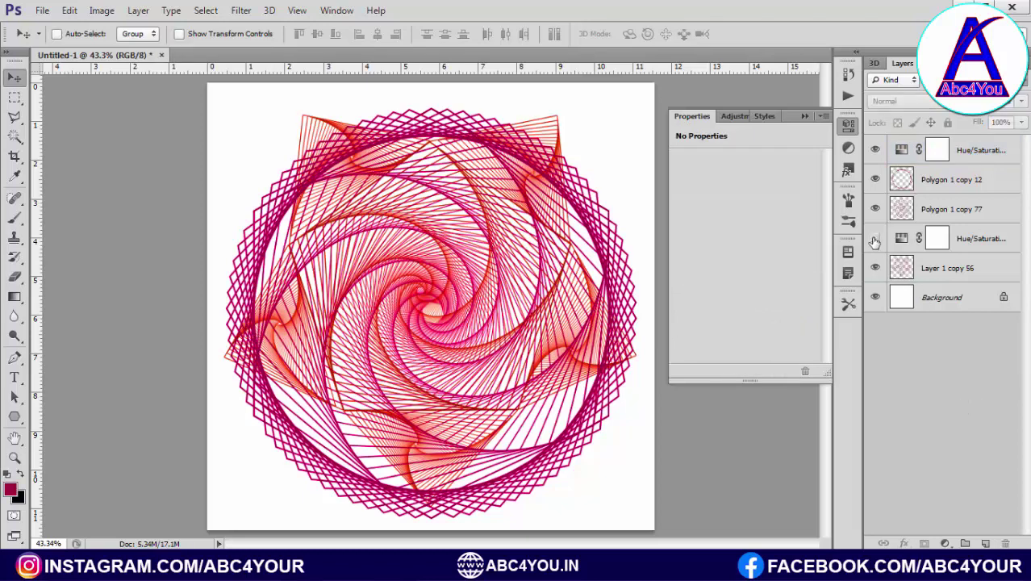
left_click(875, 240)
left_click(875, 268)
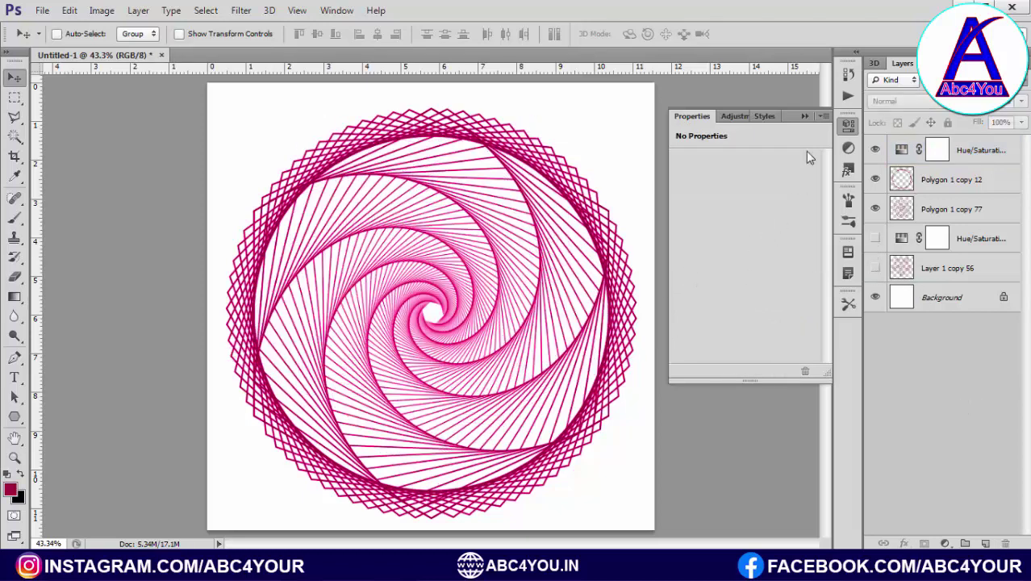
left_click(804, 116)
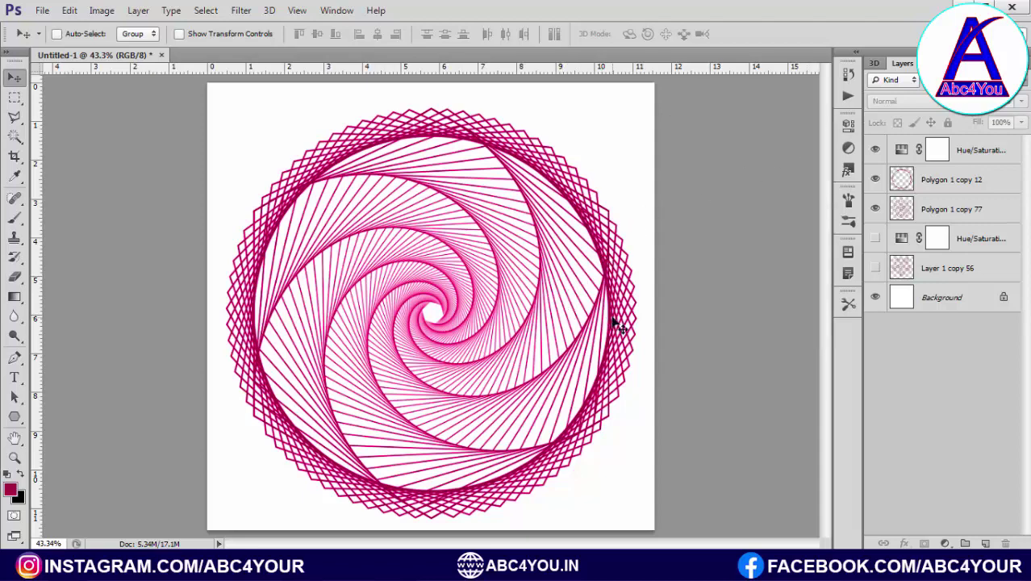